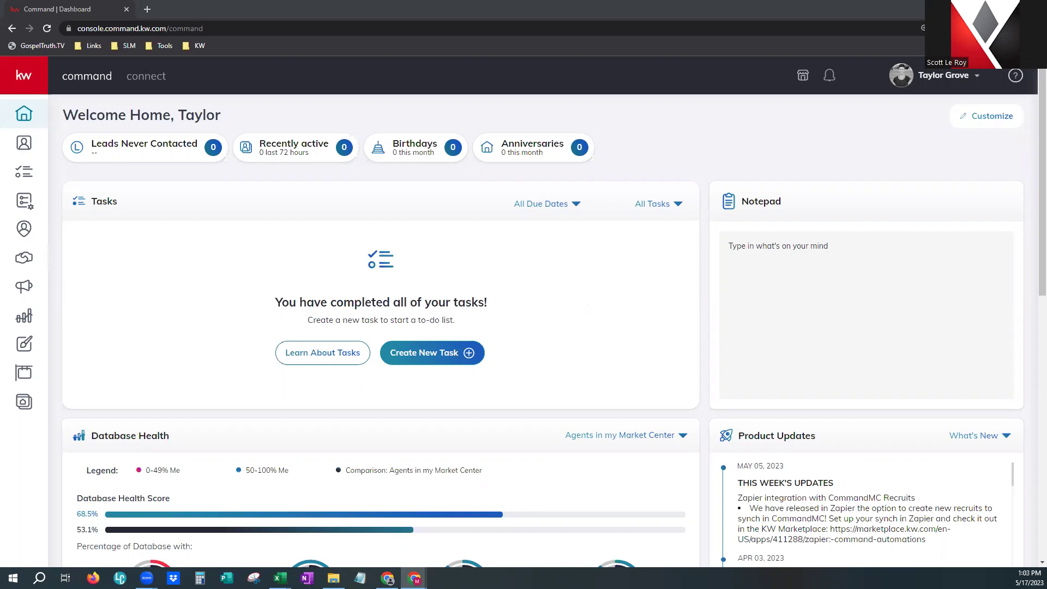
Go from the profile menu to Settings, expand Command Settings > Contacts, and select Contact Archive
click(924, 81)
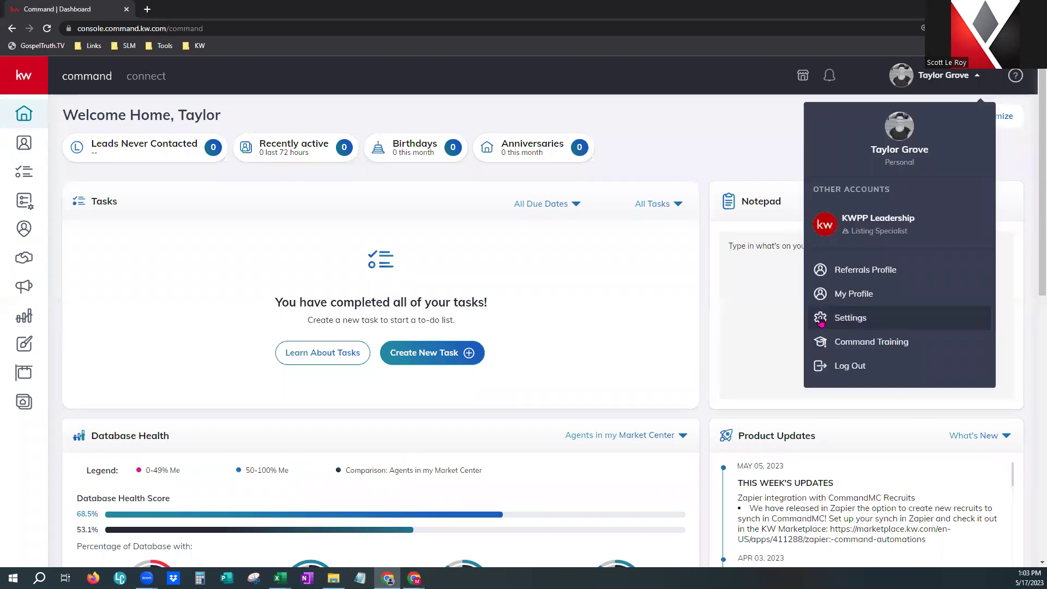
click(854, 321)
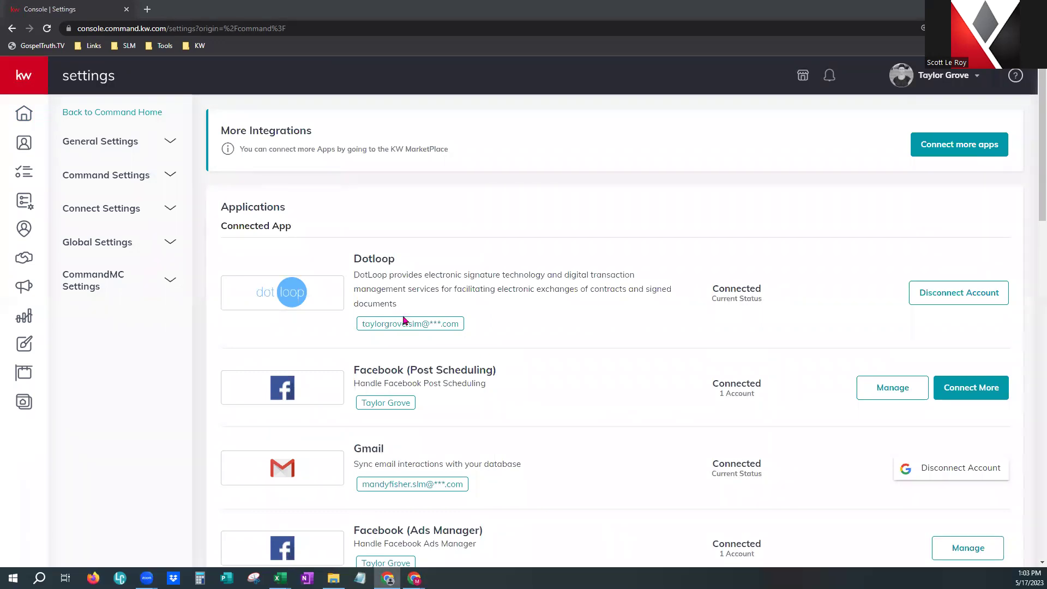
click(94, 179)
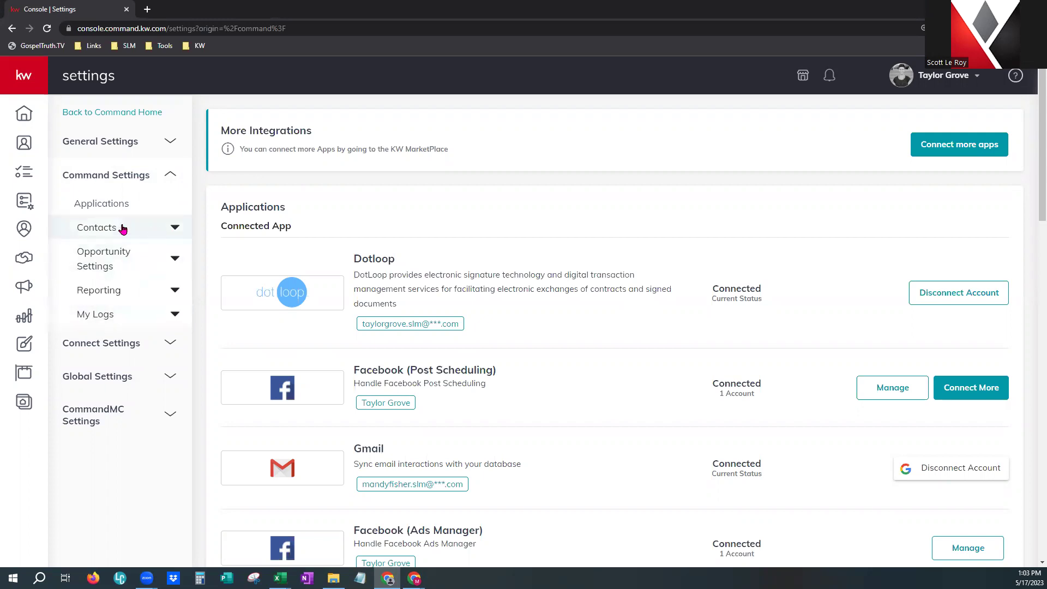
click(175, 228)
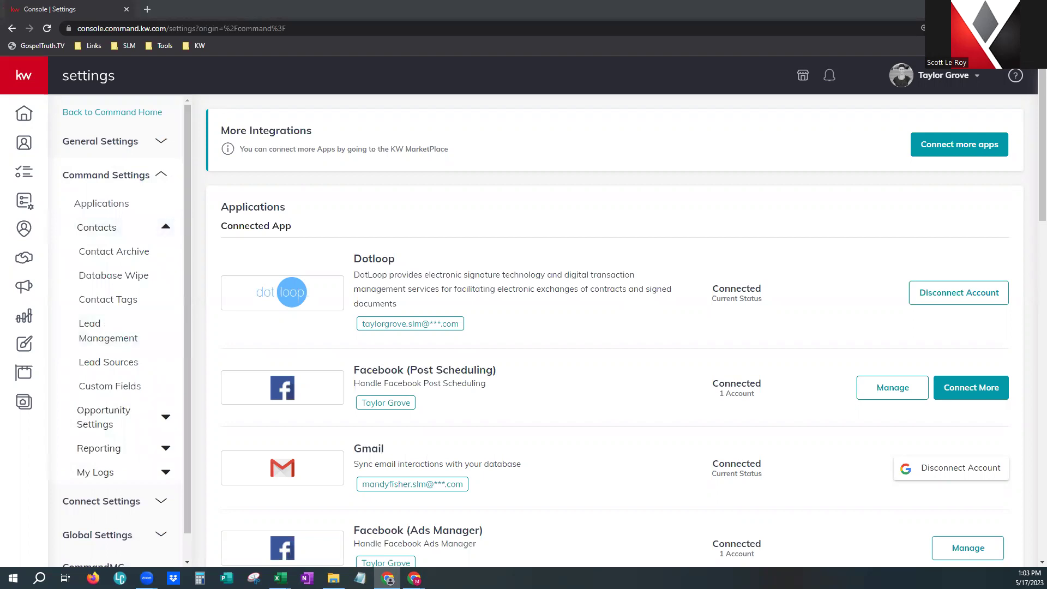
click(137, 251)
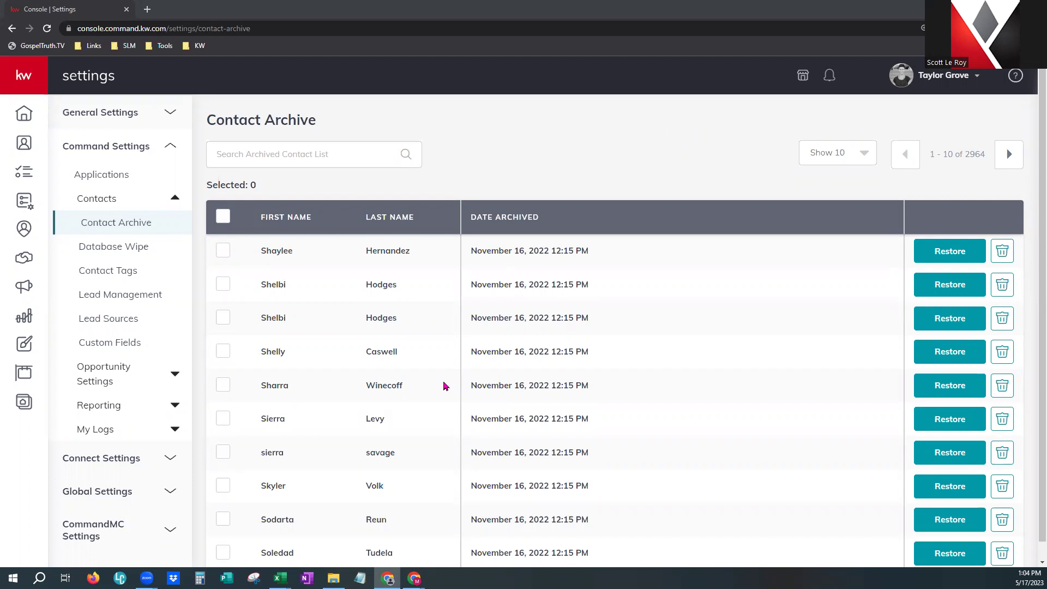
Sort the 2964 archived contacts by FIRST NAME ascending, then put the cursor in the search box
click(287, 223)
click(278, 225)
click(279, 224)
click(283, 224)
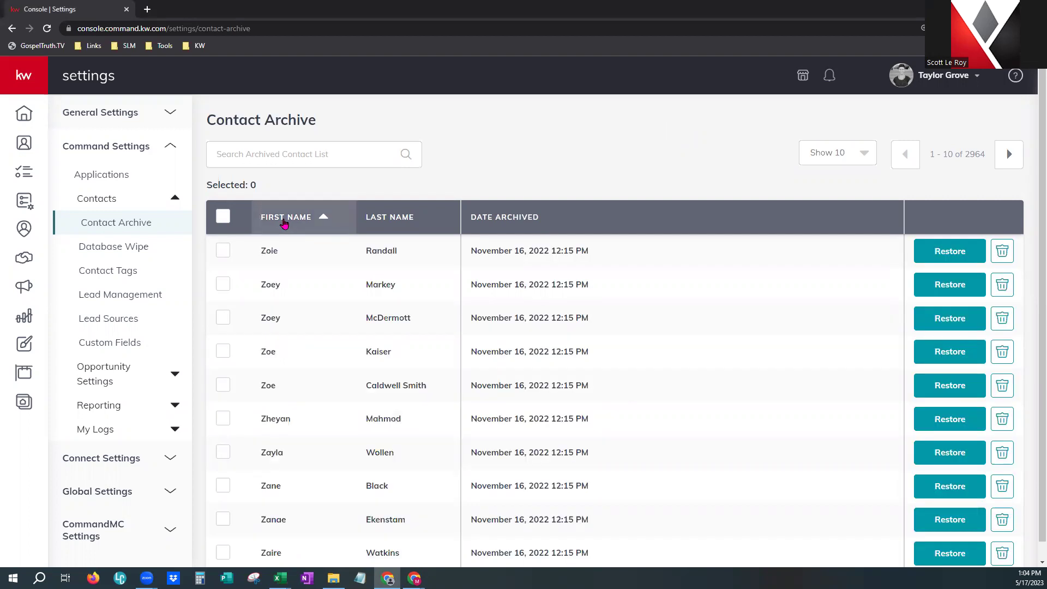
click(284, 224)
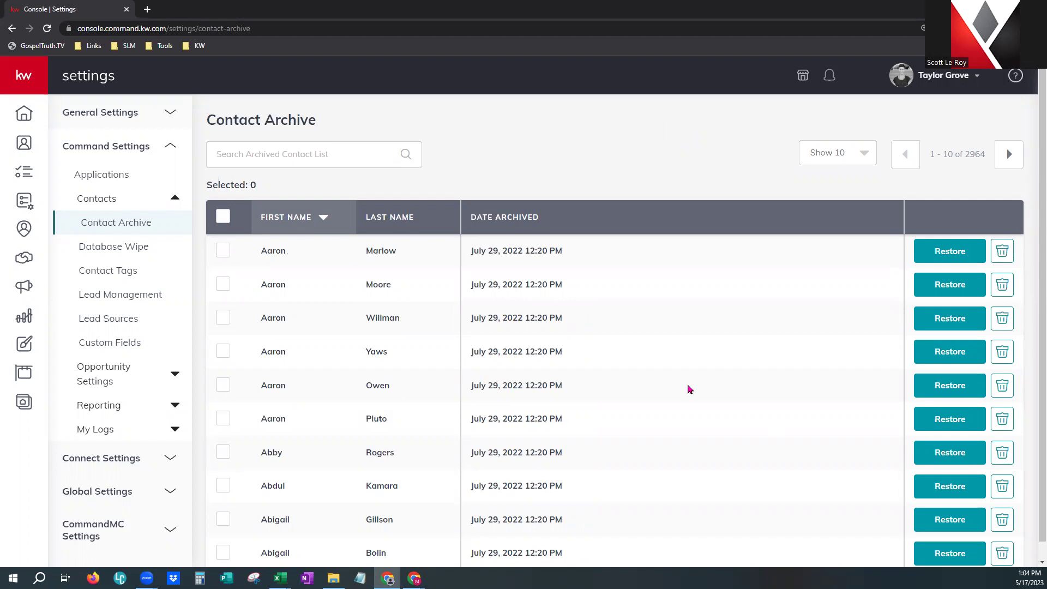
click(271, 148)
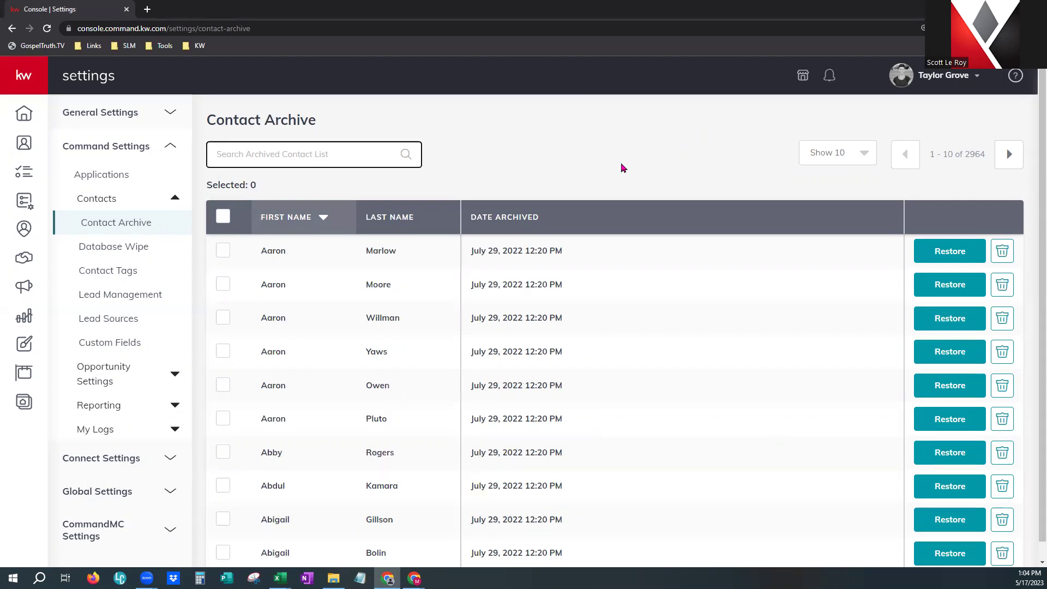
text(abi)
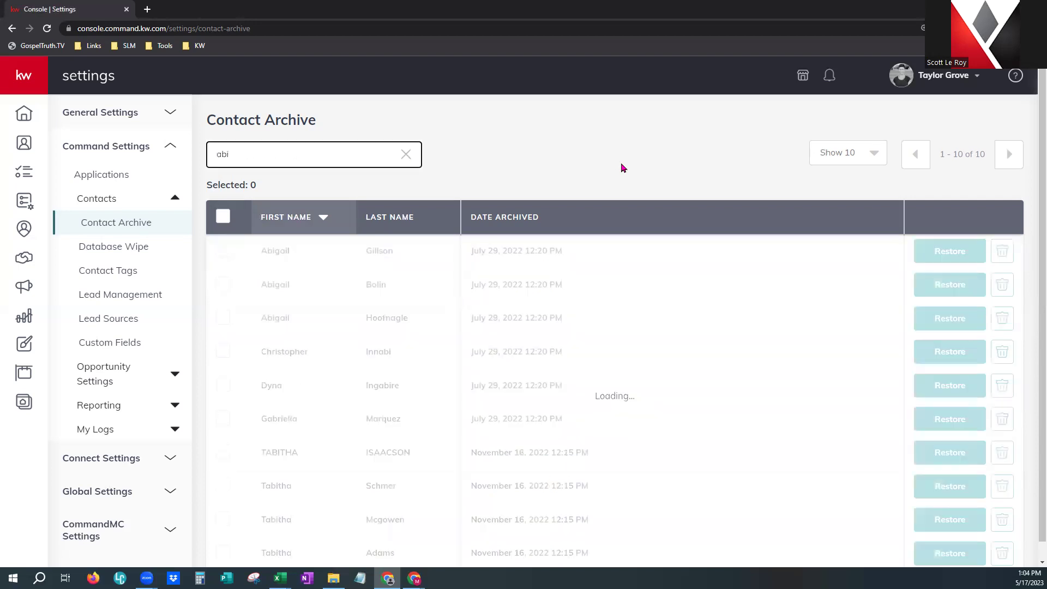
text(gail)
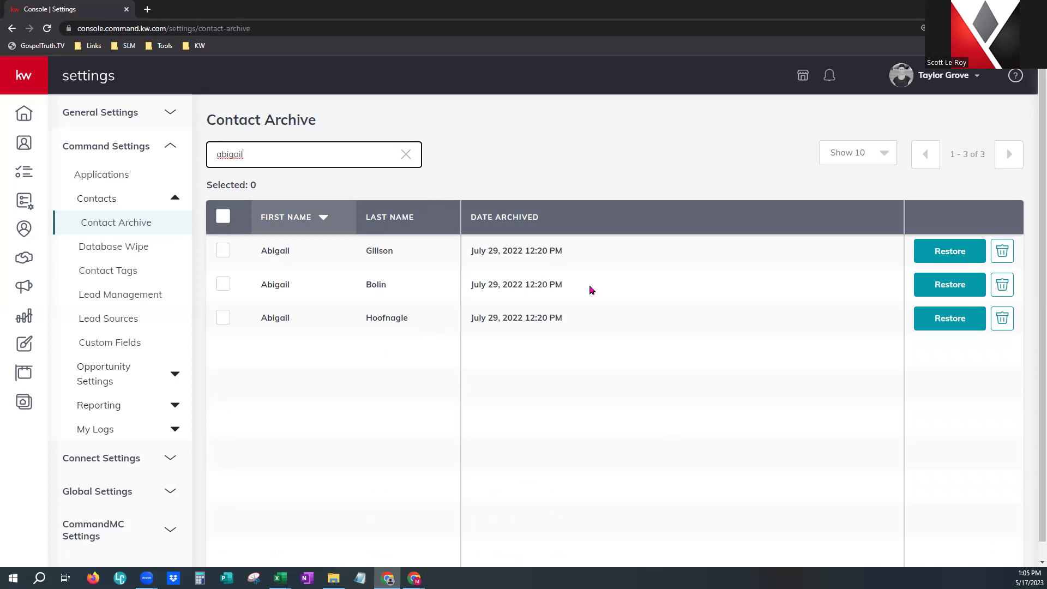
click(408, 153)
click(408, 154)
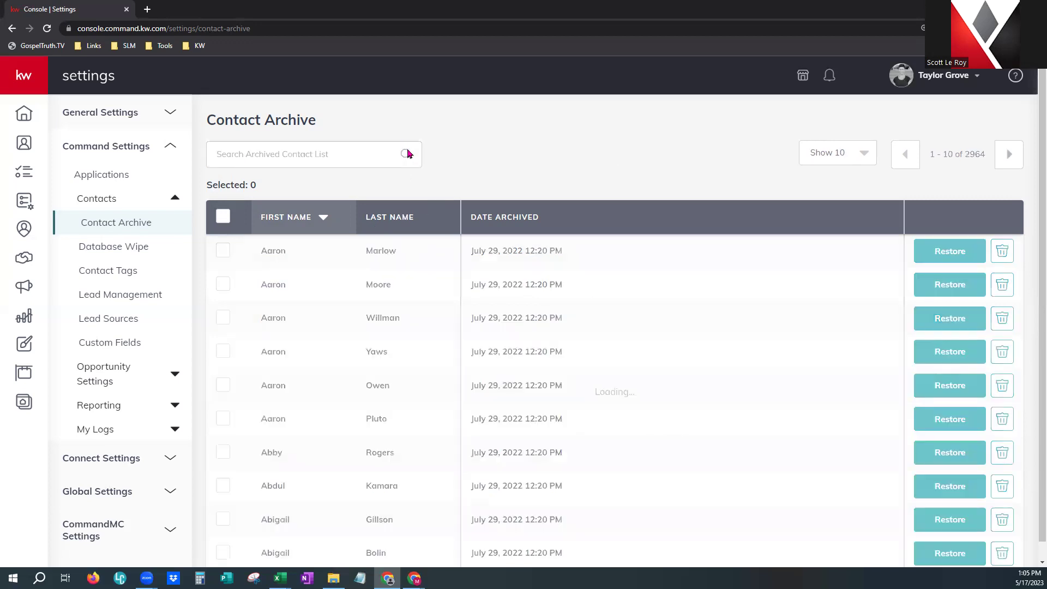
scroll(596, 491, down, 1)
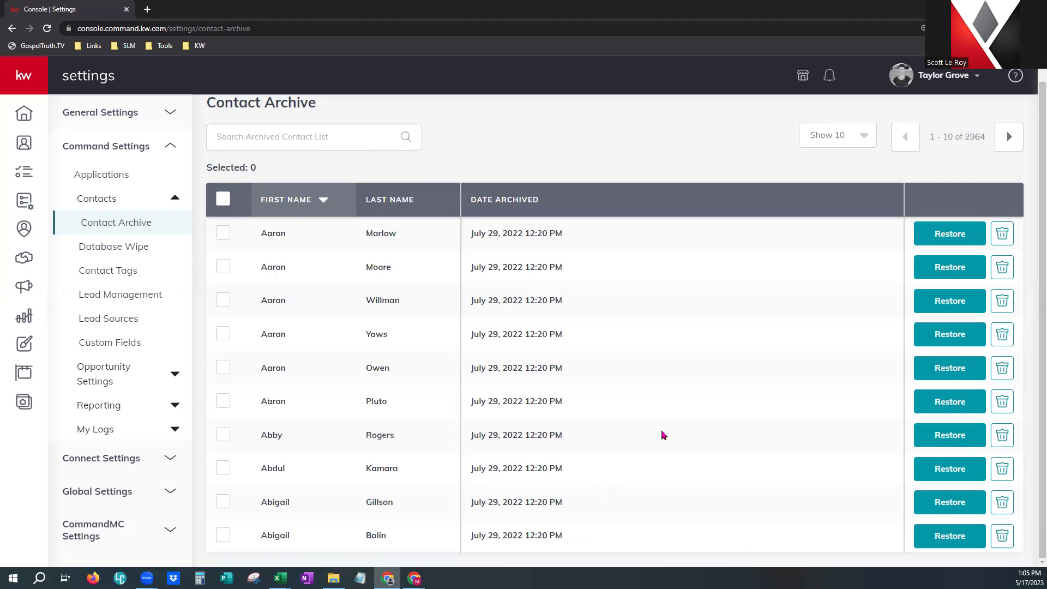
scroll(965, 156, up, 1)
double_click(967, 155)
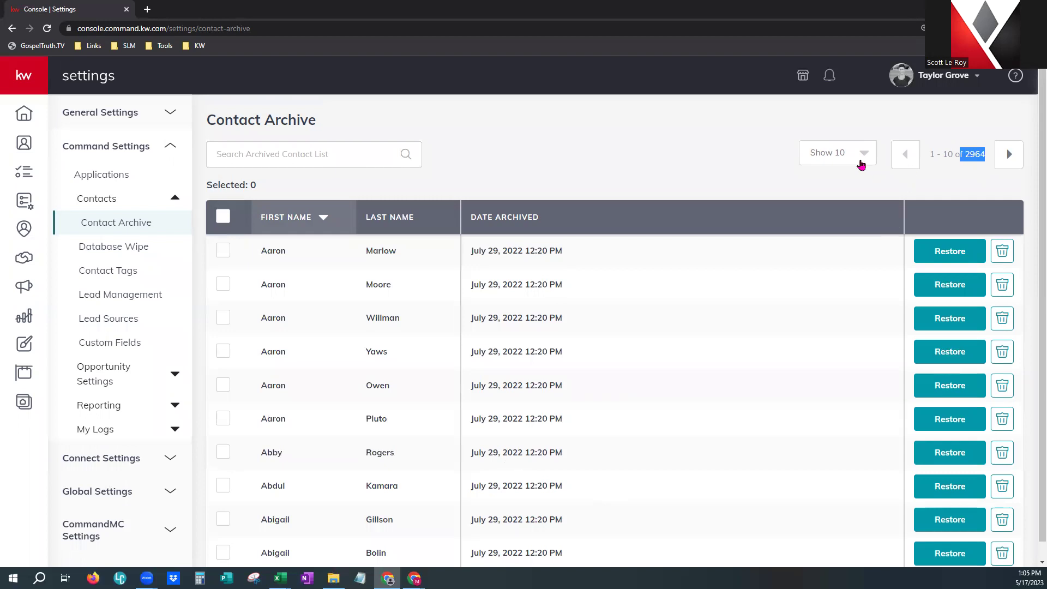
Switch to Show 50, page forward to contacts 101–150, and tick select-all for them
click(857, 156)
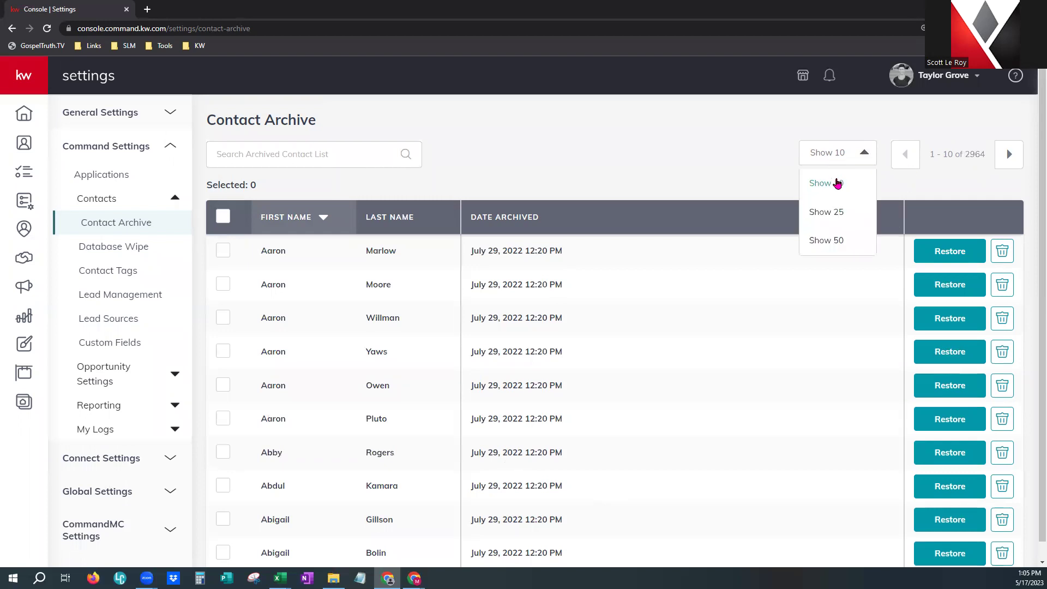
click(818, 241)
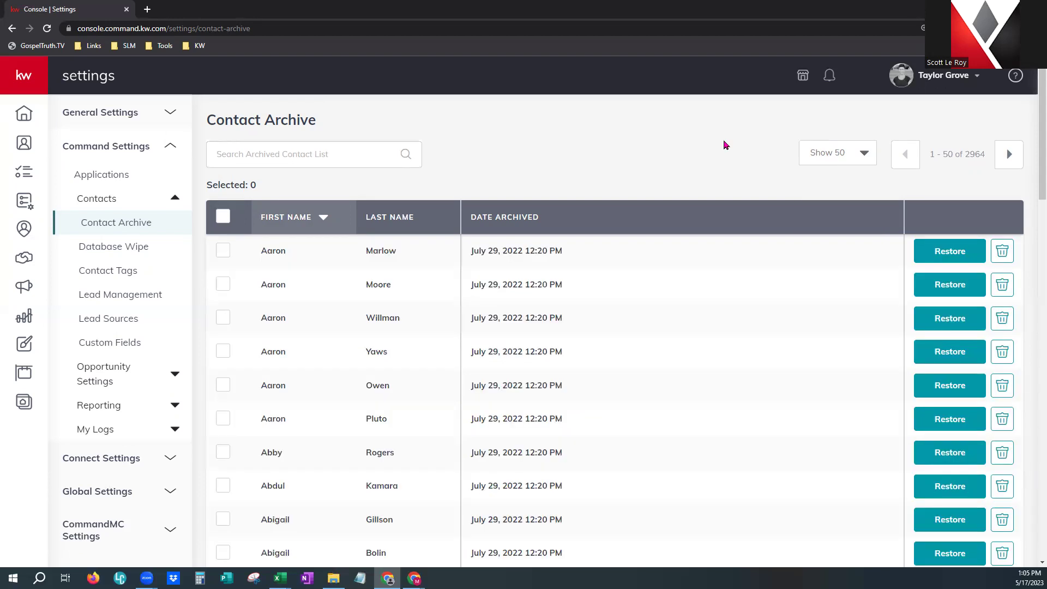
click(1010, 155)
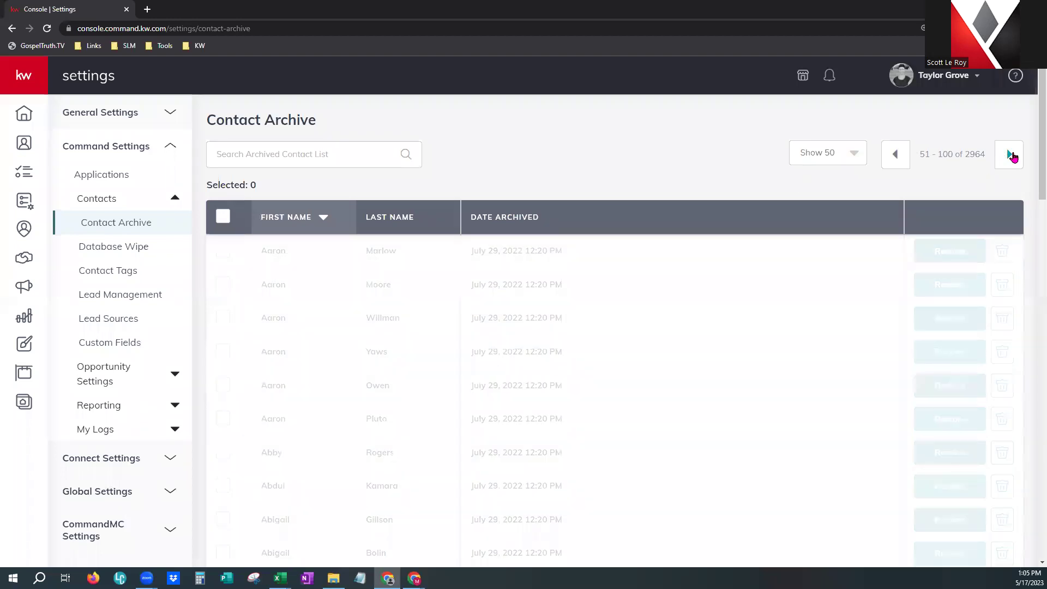
click(1012, 155)
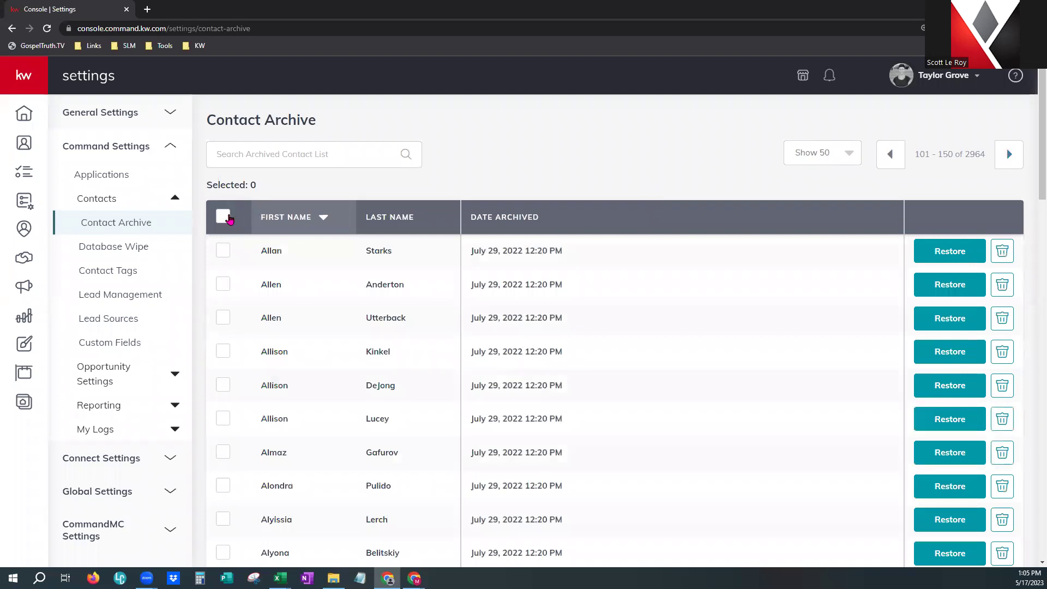
click(229, 219)
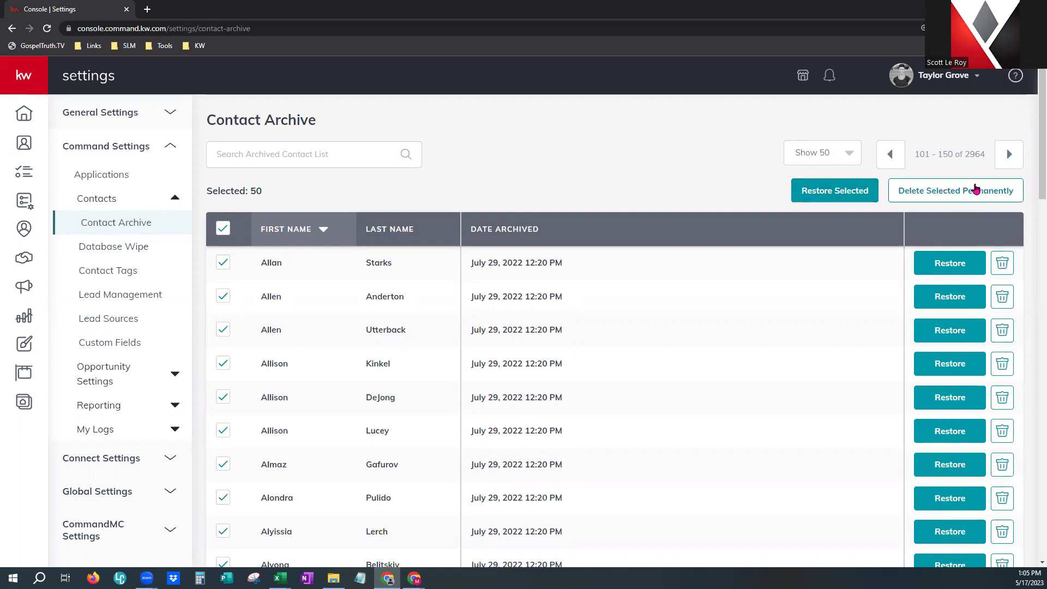
Untick the header select-all checkbox to deselect contacts 101–150
click(223, 228)
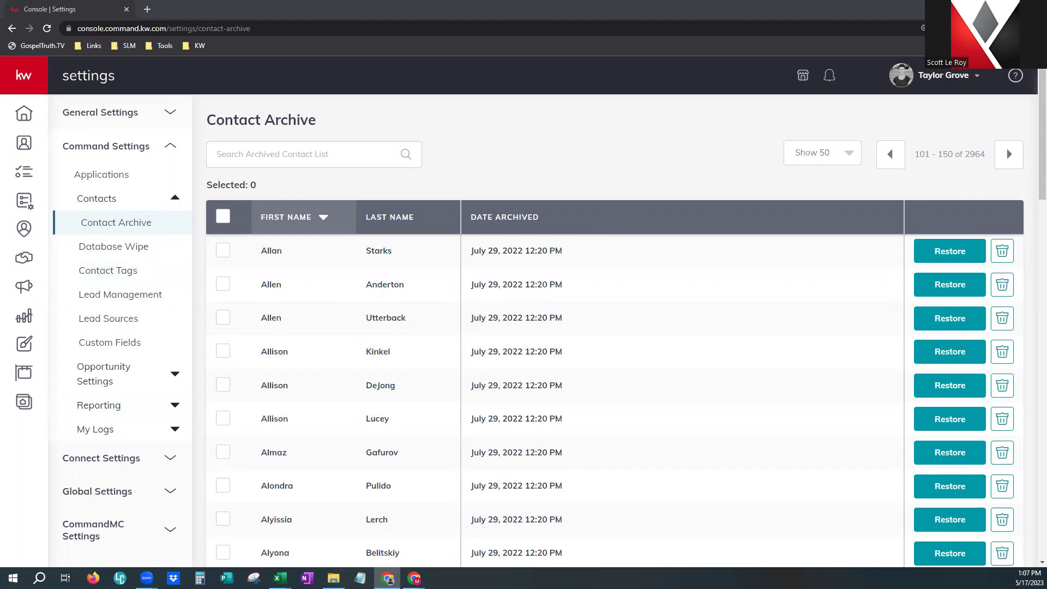
Read the Database Wipe page, highlighting 'permanently', then switch to the Contact Tags list
click(90, 247)
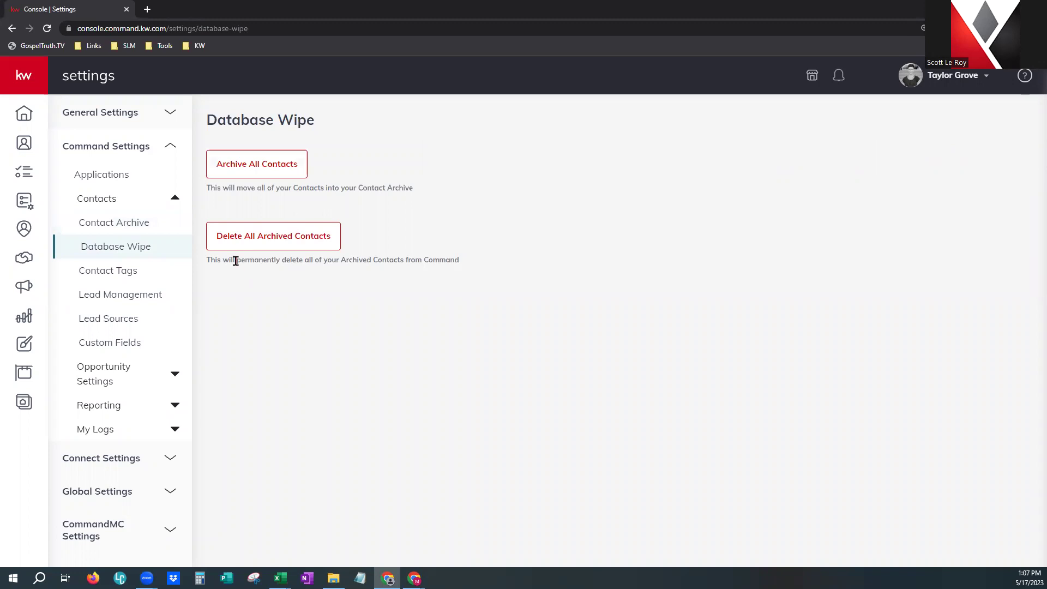
drag(236, 260, 283, 258)
click(440, 263)
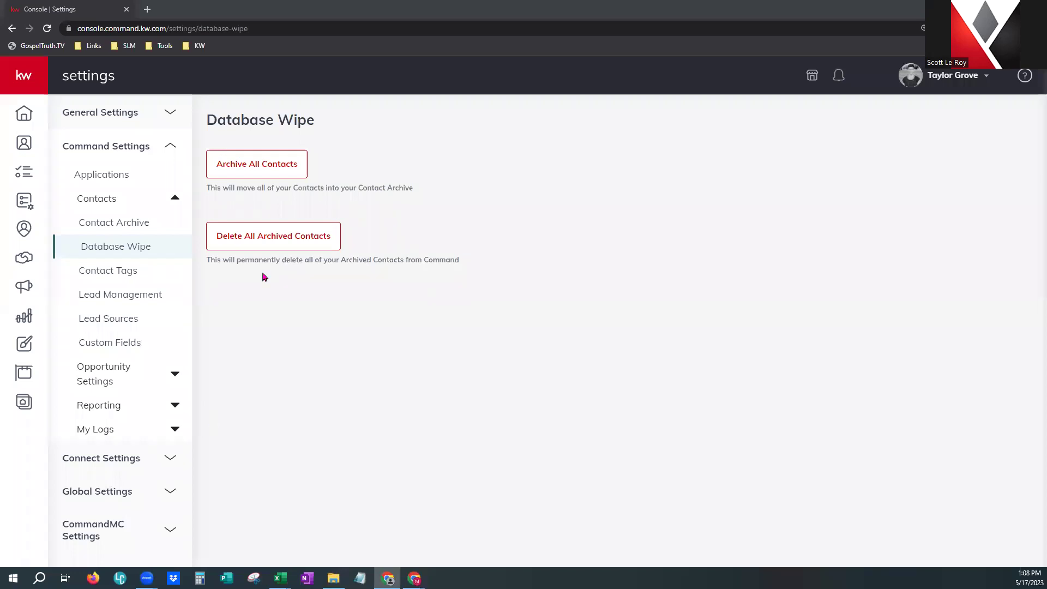
click(129, 282)
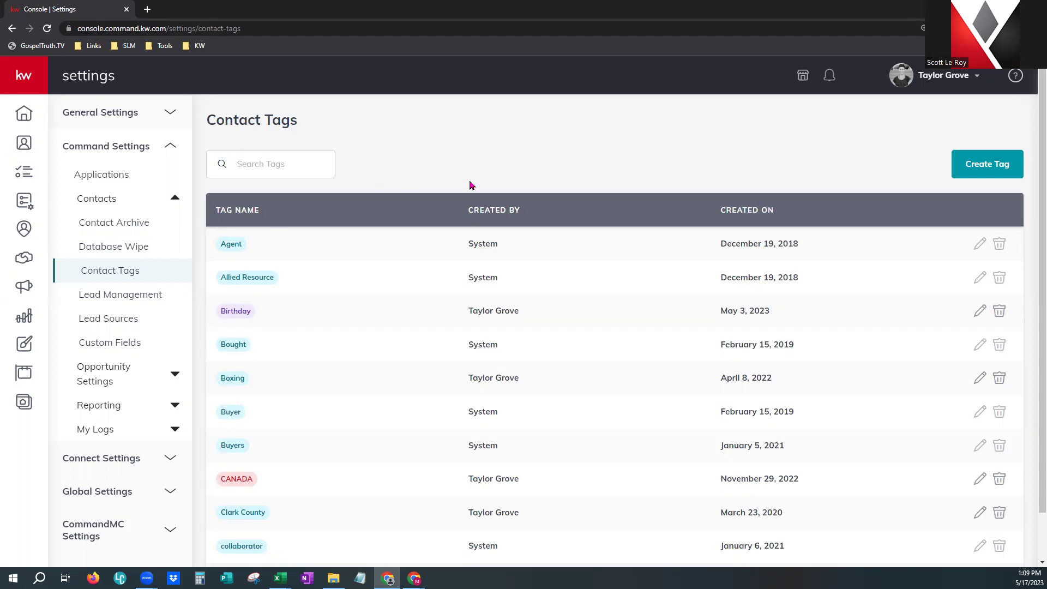
Bring up the Create Tag dialog with its empty name field and colour options
click(1007, 162)
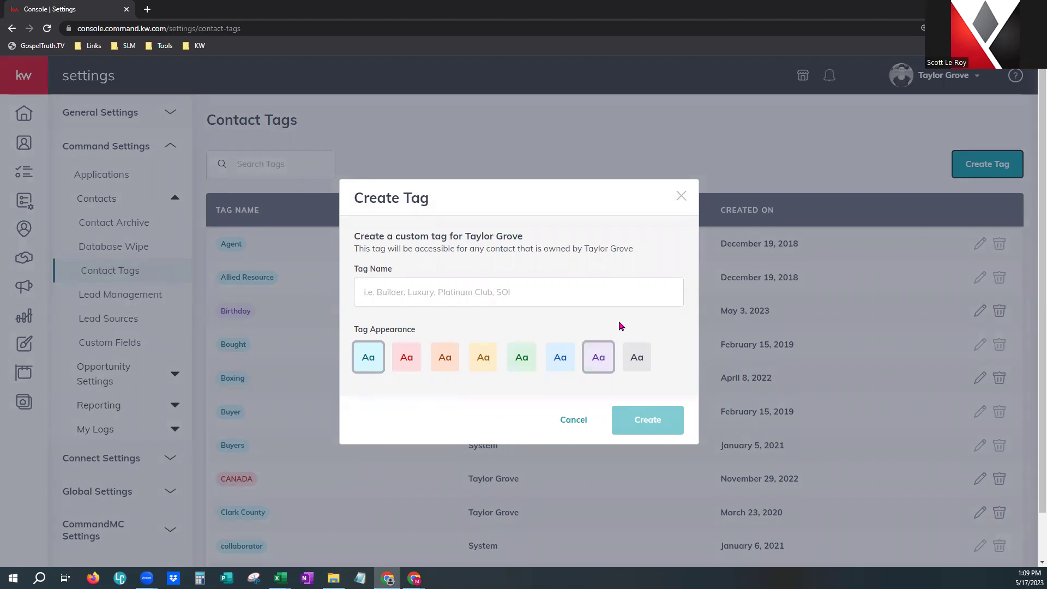
Dismiss the Create Tag dialog without creating a tag
click(681, 195)
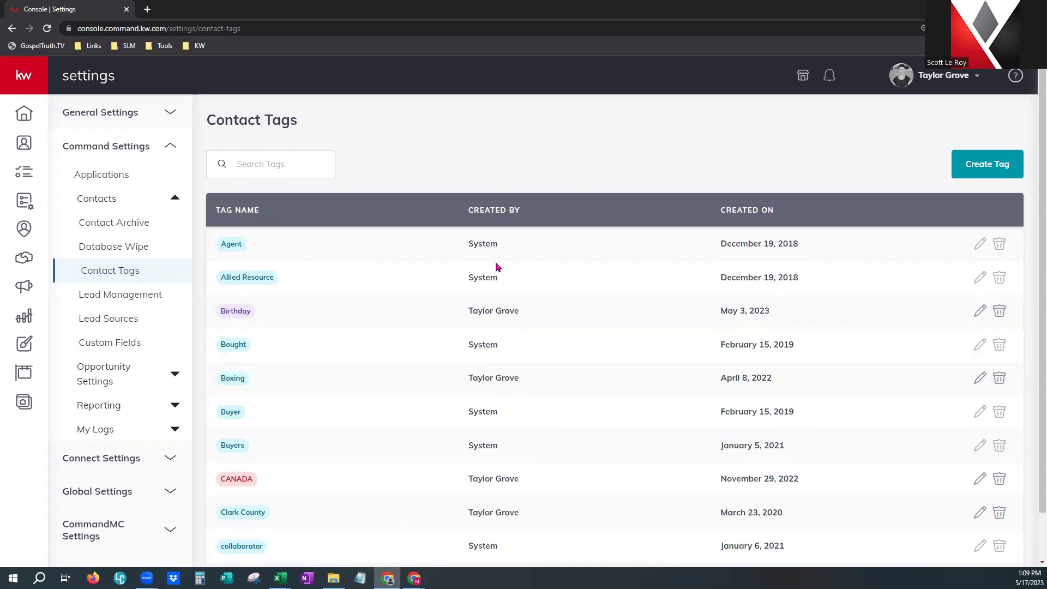
Check the creators of the Agent and Birthday tags, then open Birthday in Edit Tag
double_click(481, 245)
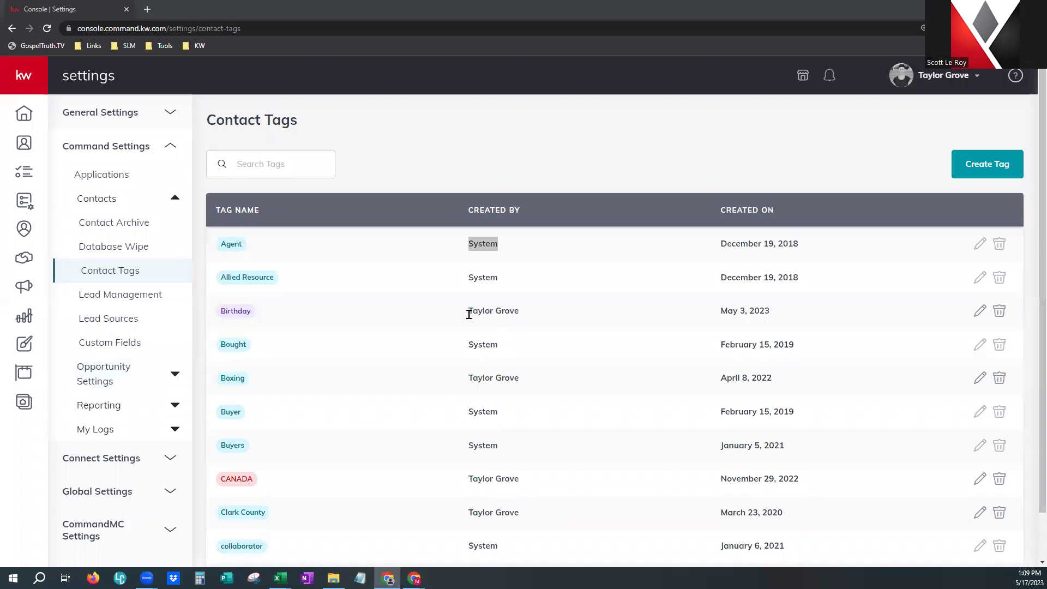
drag(468, 311, 521, 318)
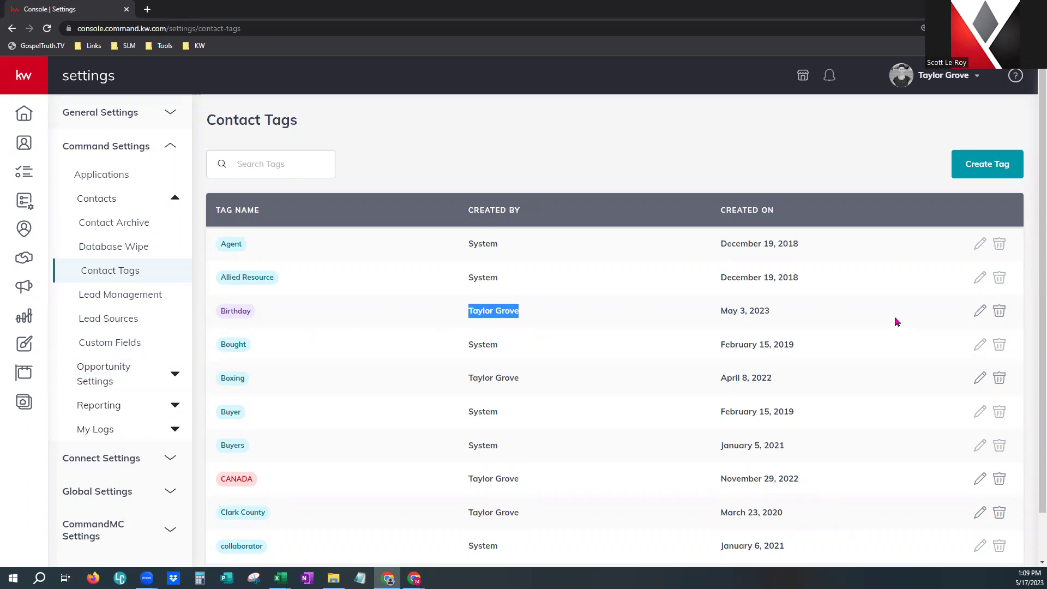
click(980, 312)
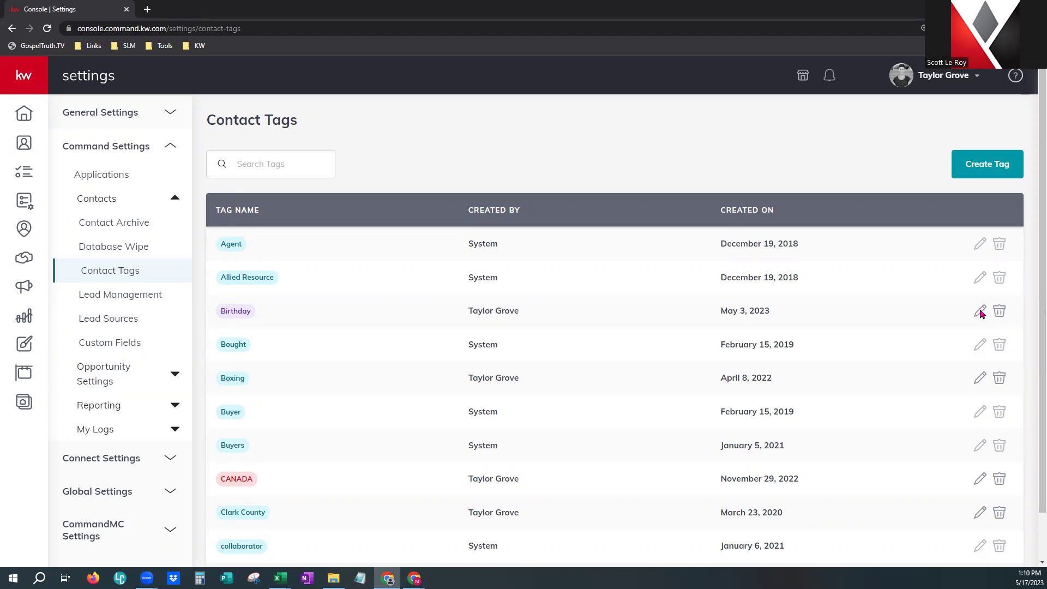
Retype the Birthday name's last letter, try orange then purple, and close Edit Tag unsaved
click(424, 299)
key(BackSpace)
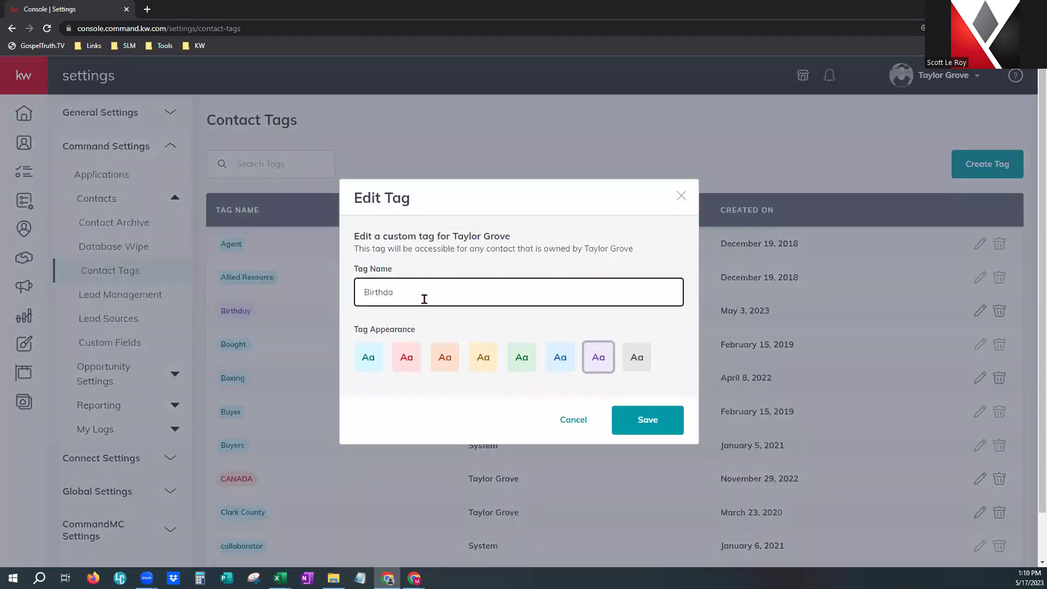
text(y)
click(447, 360)
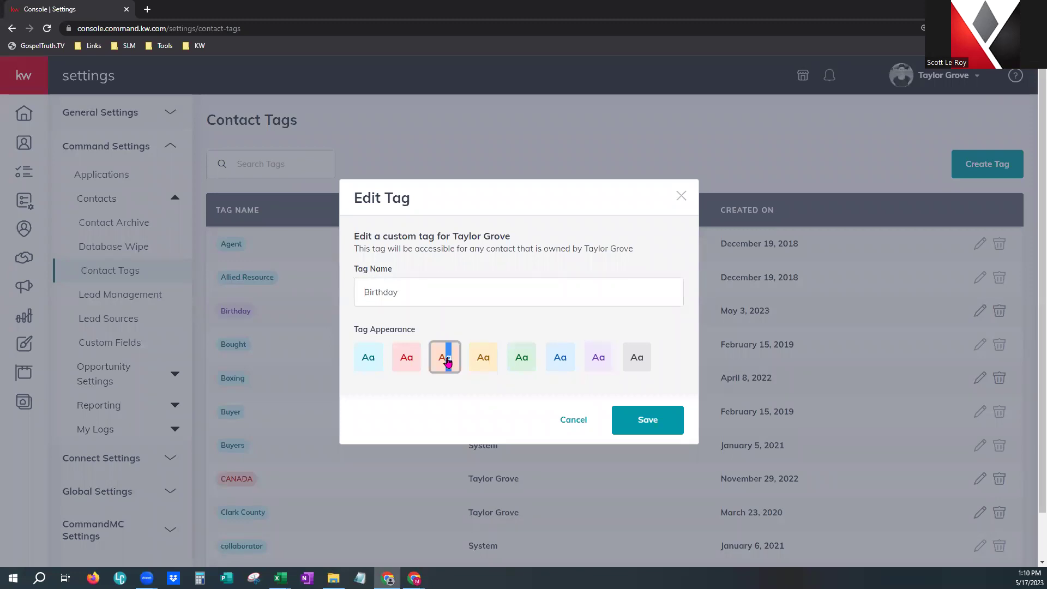
click(591, 364)
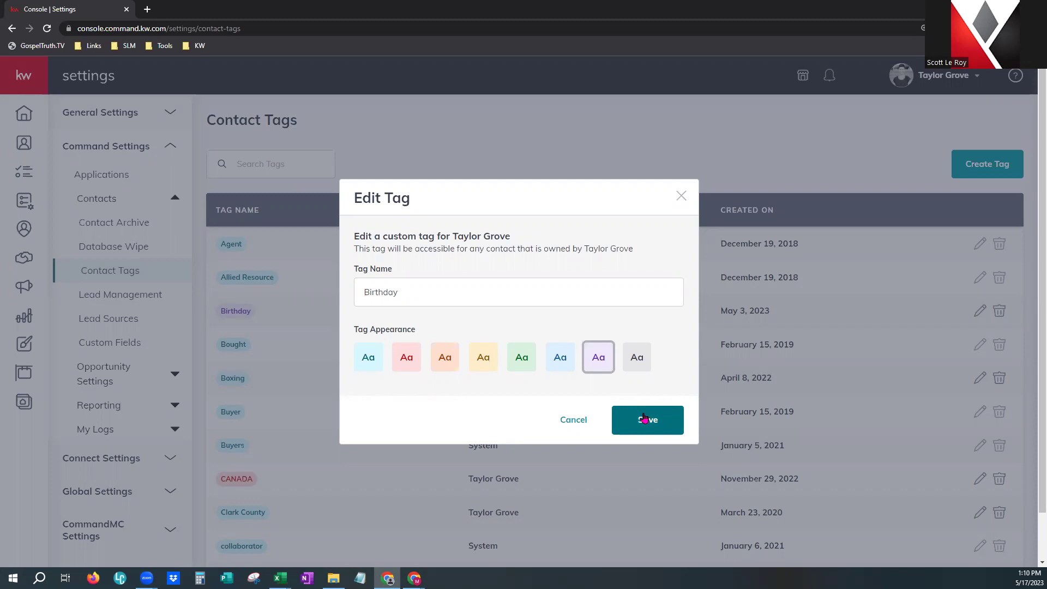
click(681, 195)
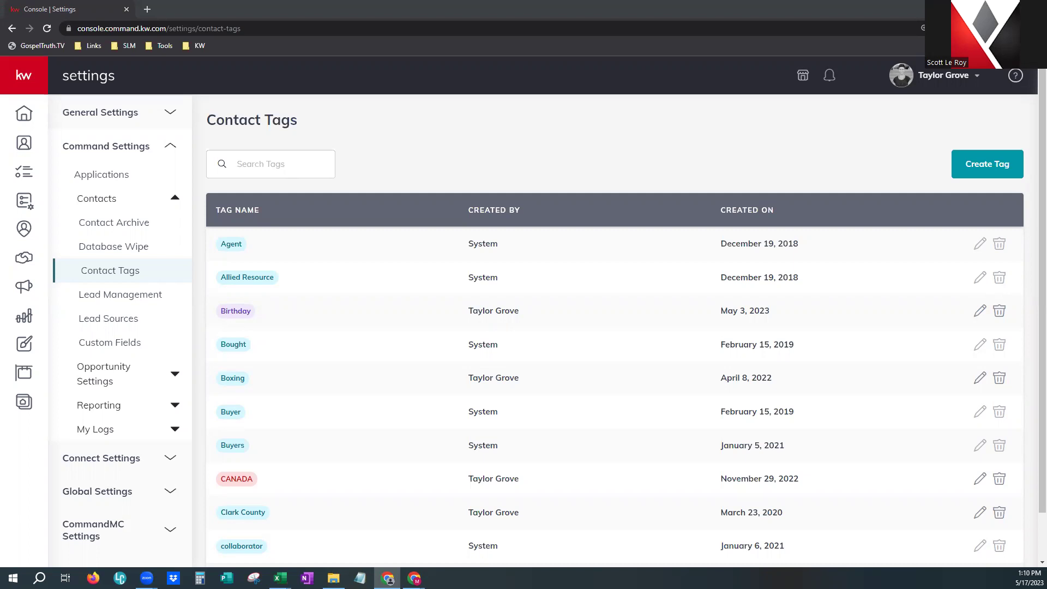
Open Lead Sources under Contacts to list sources like Agent, BoomTown and Brivity
click(102, 320)
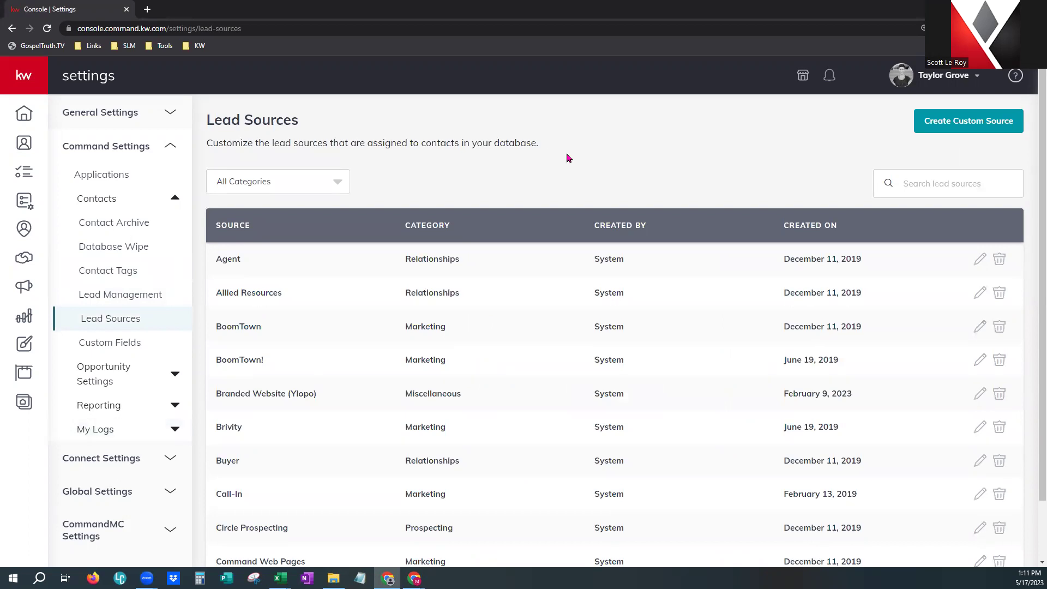
click(261, 184)
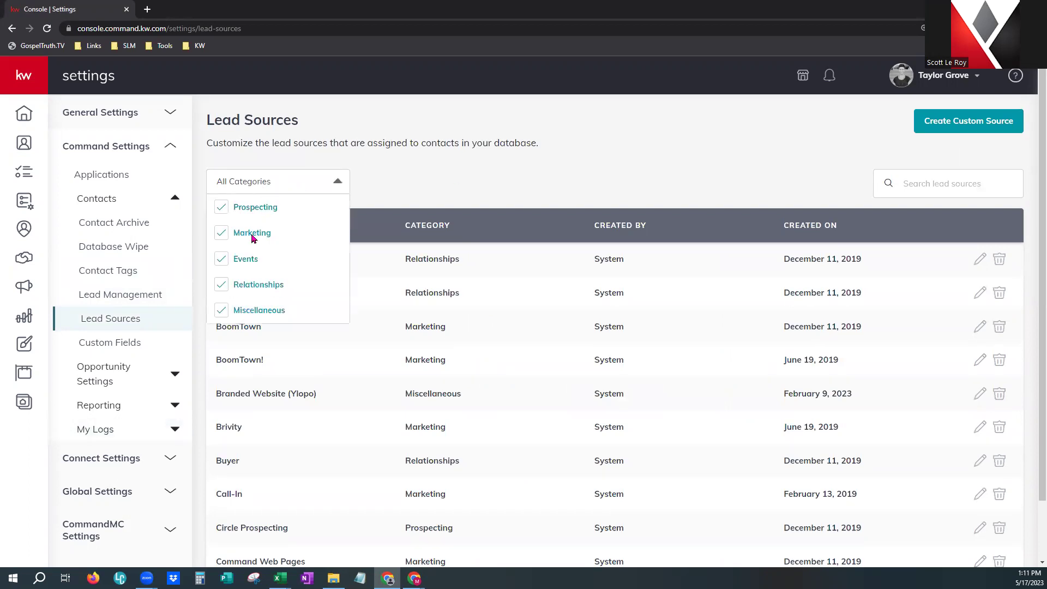
click(461, 161)
click(966, 183)
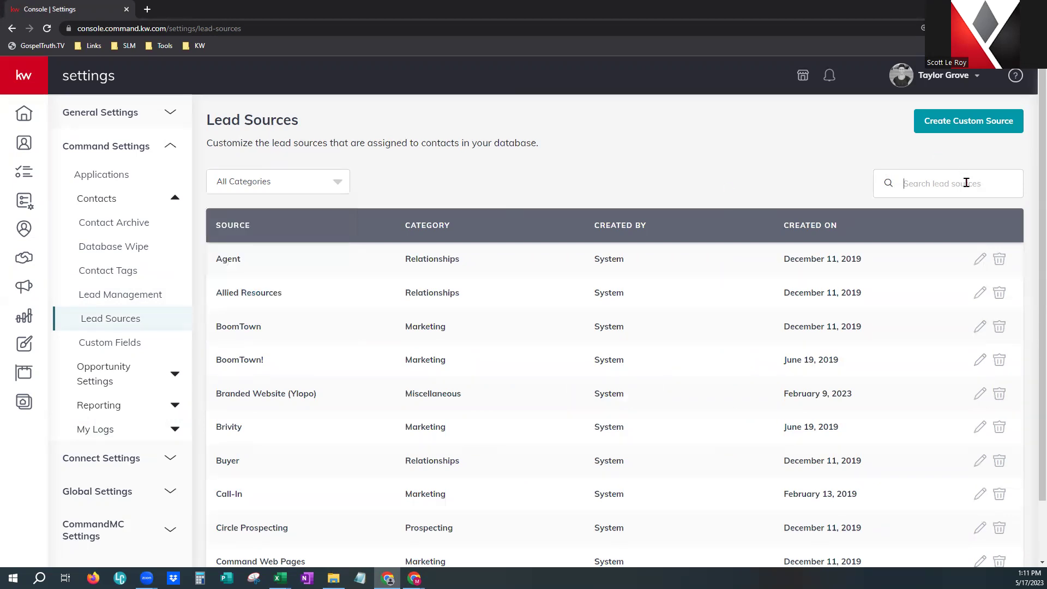
click(953, 126)
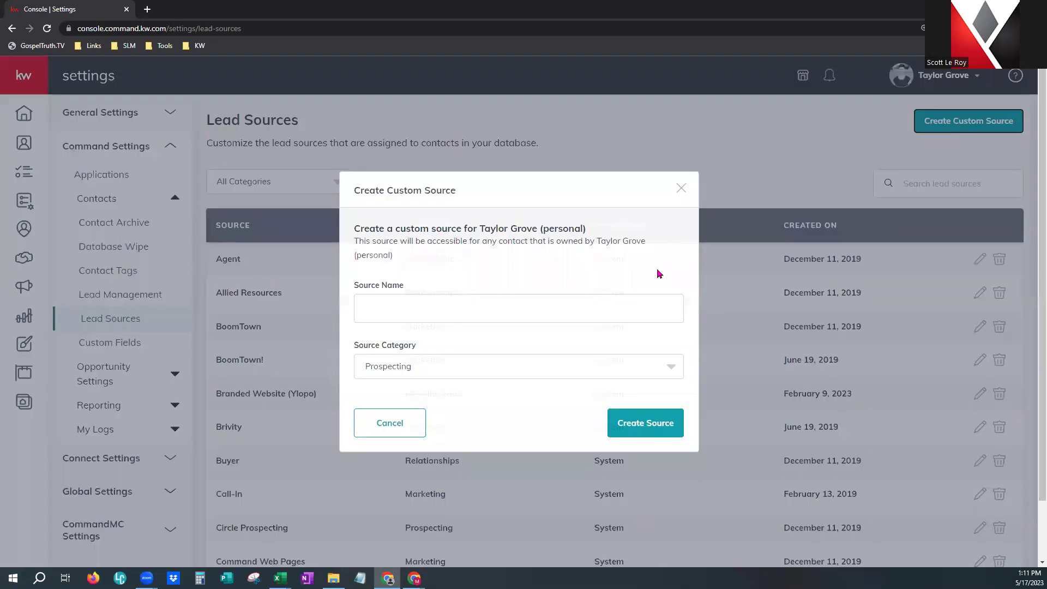
click(447, 311)
click(434, 375)
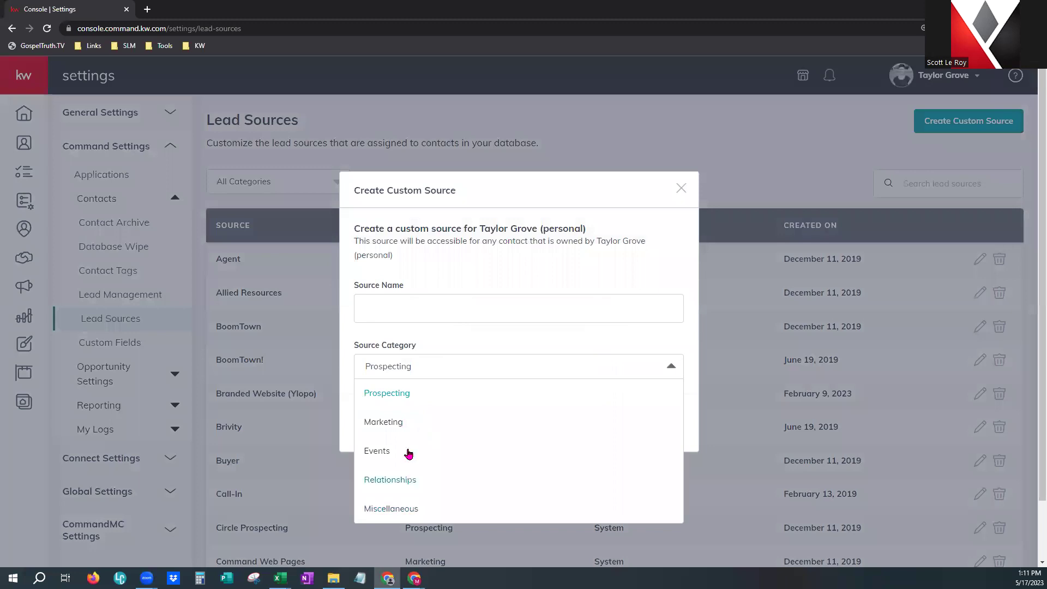
click(453, 367)
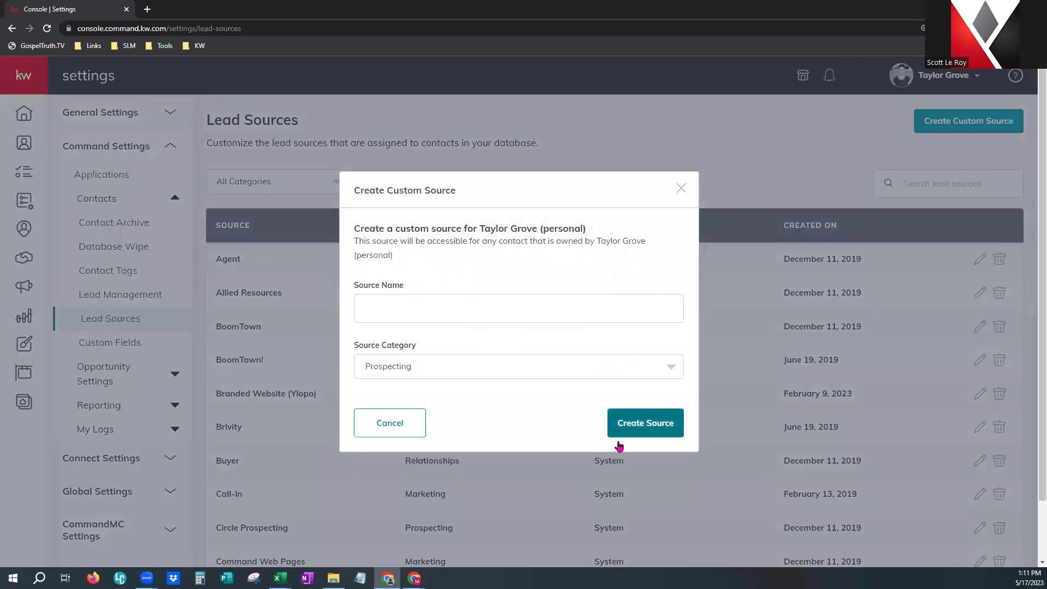
click(679, 189)
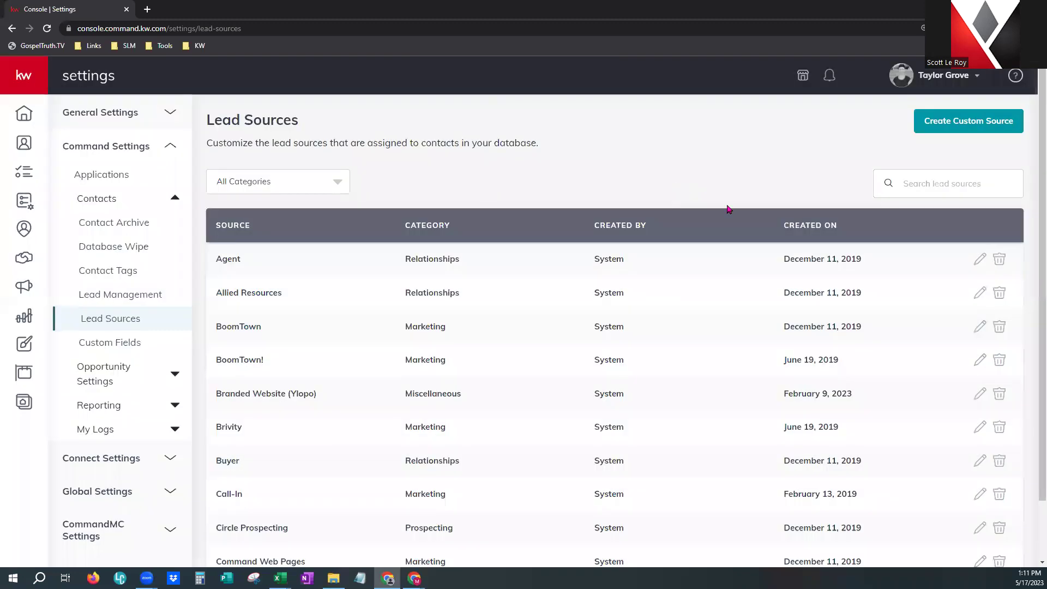
Set the lead sources list to show 100 rows per page
drag(595, 262, 626, 262)
click(453, 258)
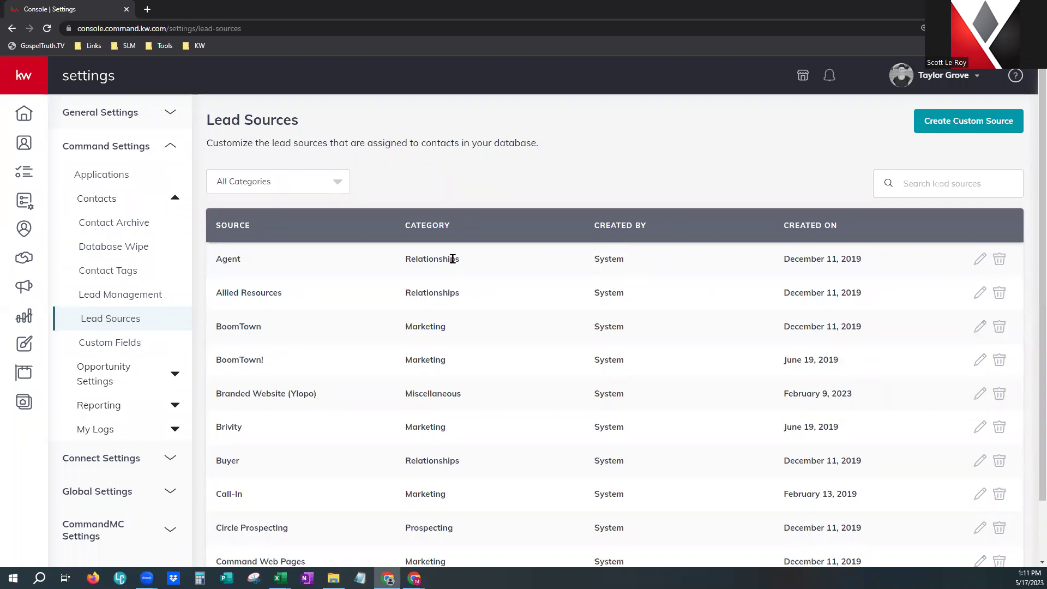
scroll(571, 488, down, 2)
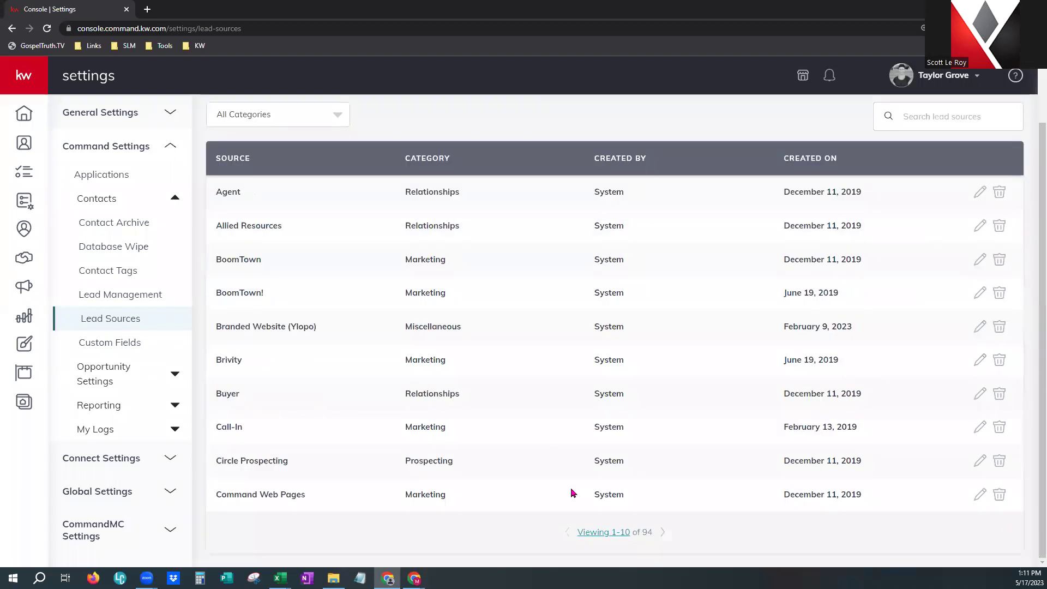
click(622, 533)
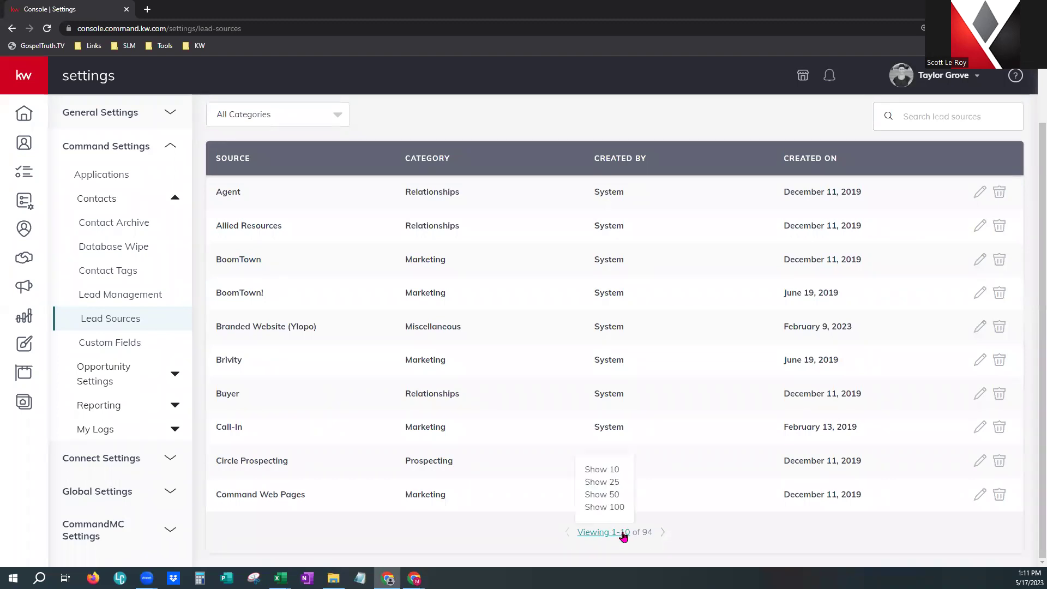
click(622, 507)
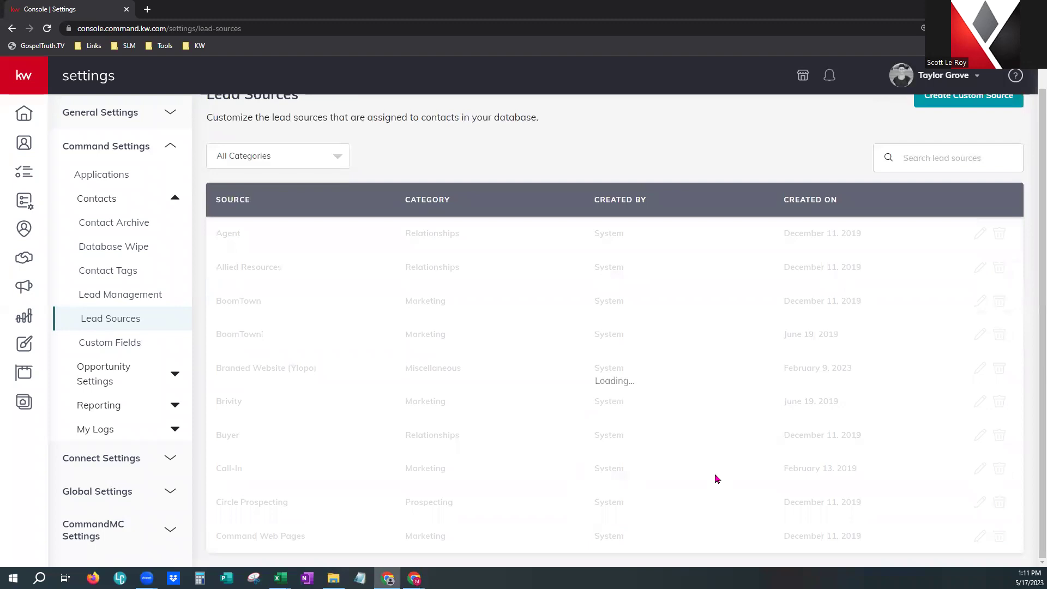
Scroll through the full lead source list and go to the Custom Fields settings
scroll(714, 474, down, 9)
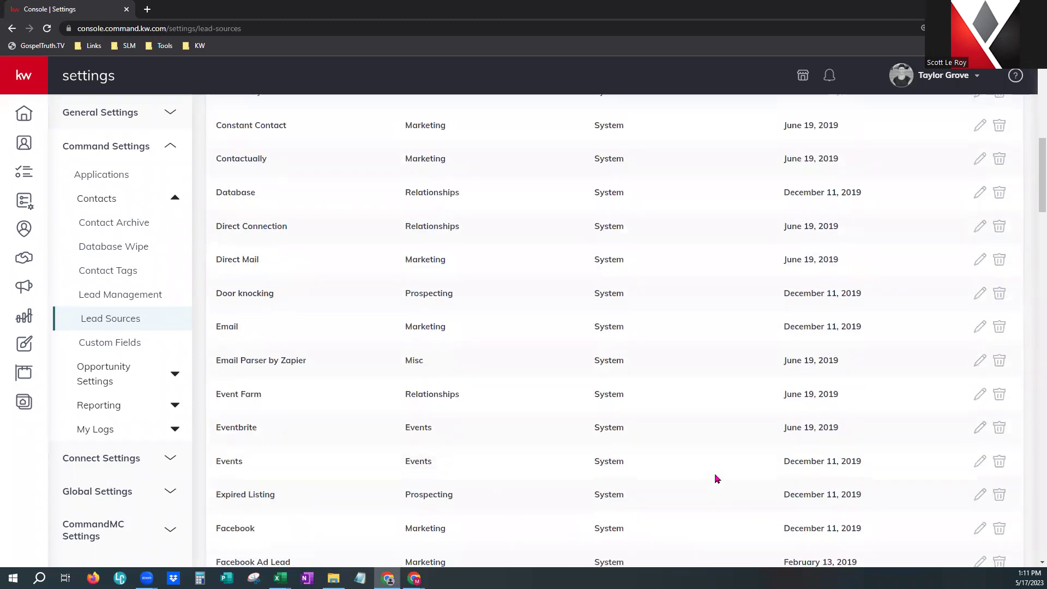
scroll(714, 474, down, 17)
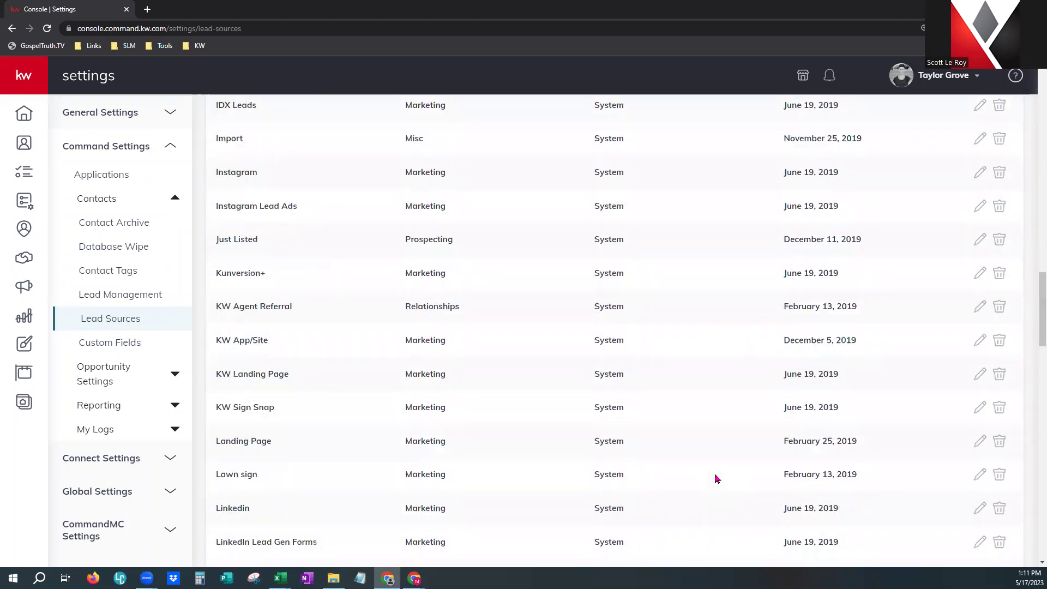
scroll(716, 476, down, 8)
scroll(731, 431, up, 20)
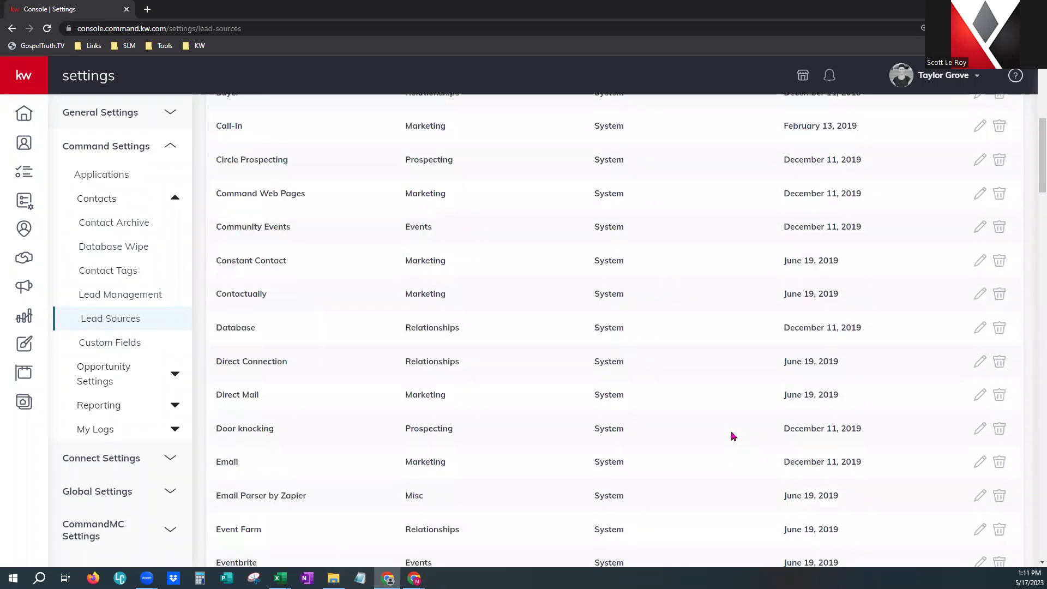
scroll(730, 434, up, 7)
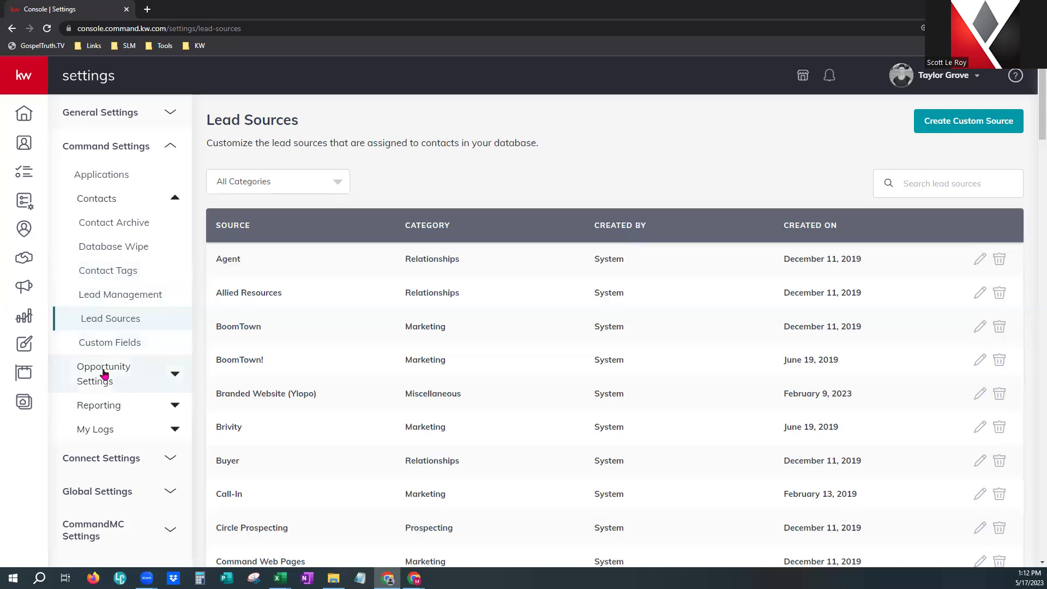
click(116, 348)
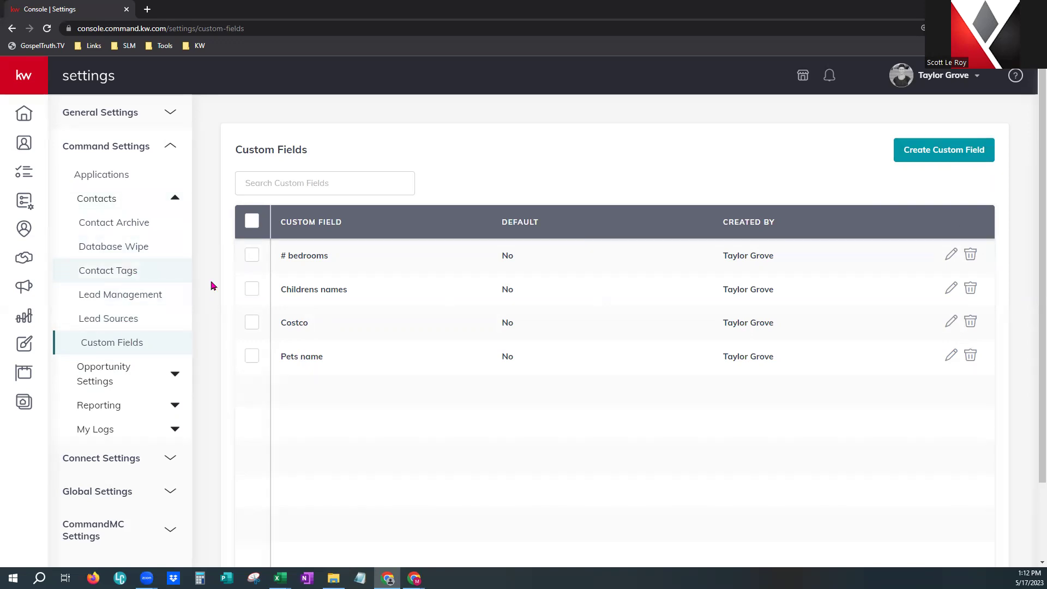
Select and deselect the custom fields, then open Pets name for editing
click(252, 255)
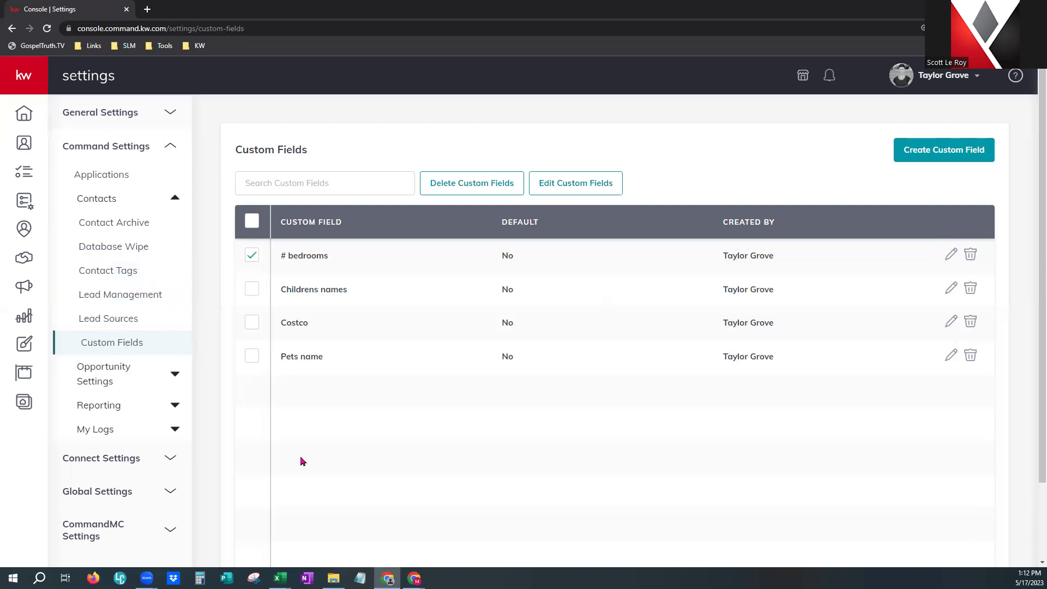
click(253, 221)
click(242, 222)
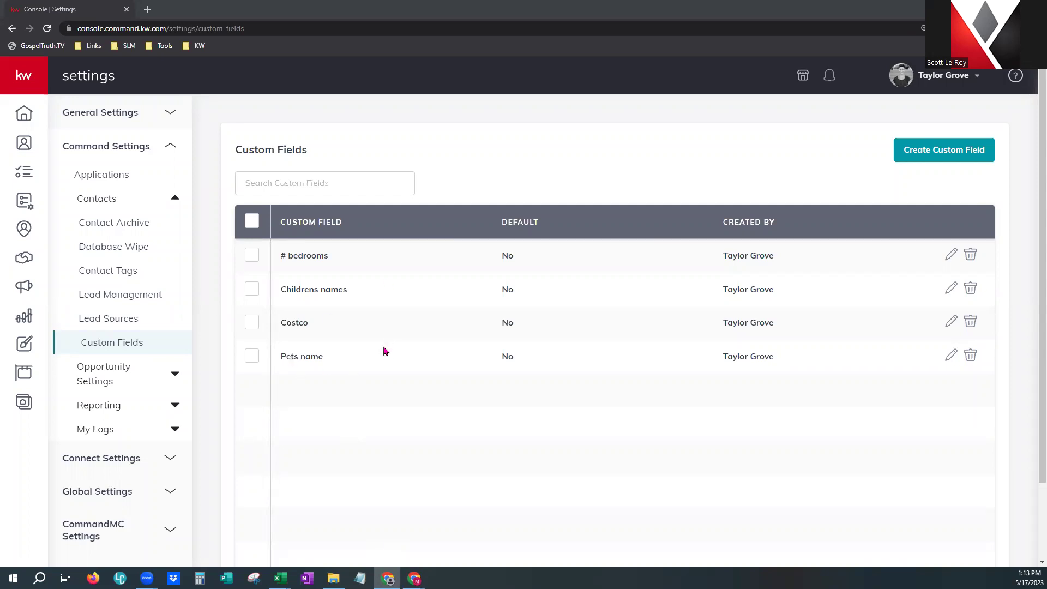
click(951, 355)
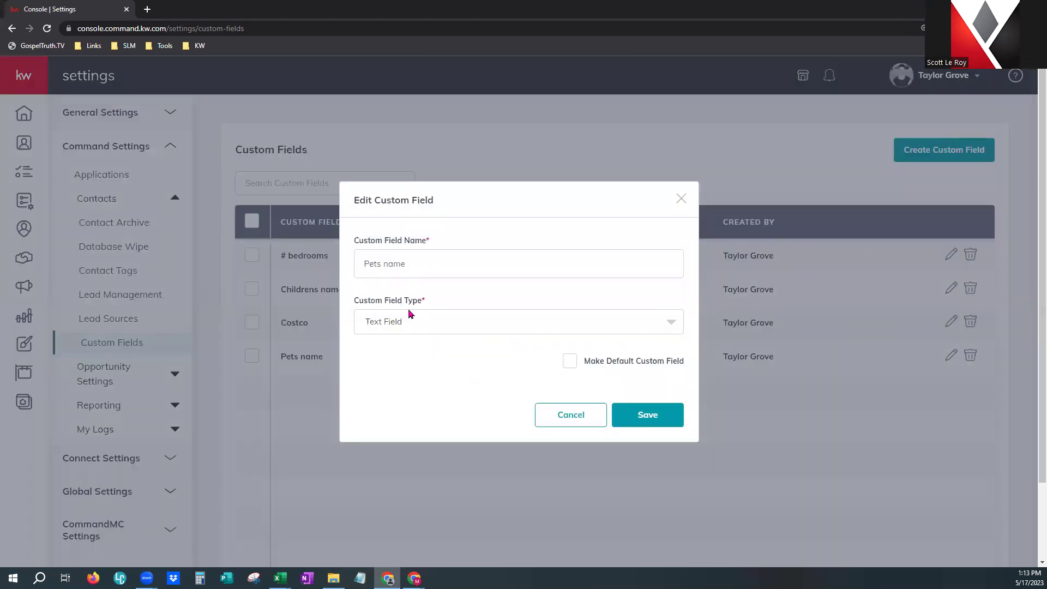
Try the Dropdown type for Pets name, then cancel the edit unsaved
click(368, 324)
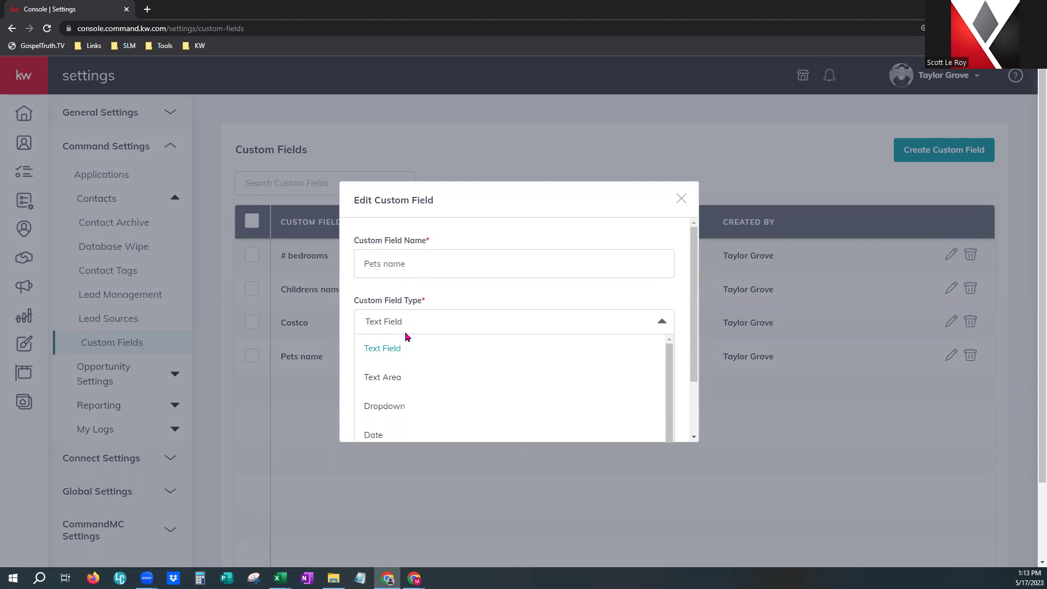
click(405, 411)
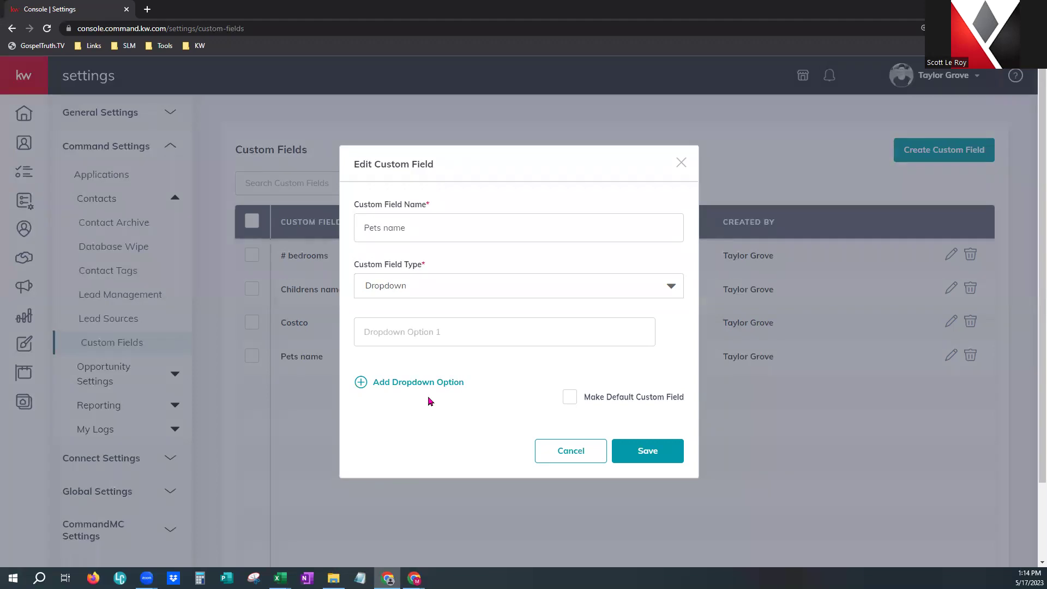
click(568, 458)
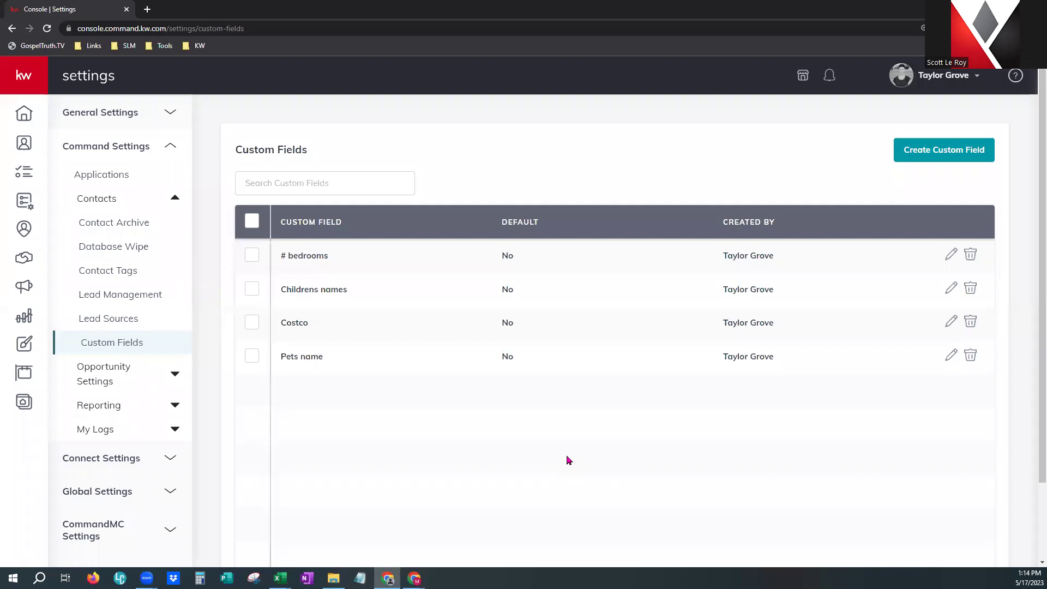
Start a new custom field named 'Pie Giveaway' of type Dropdown
click(972, 149)
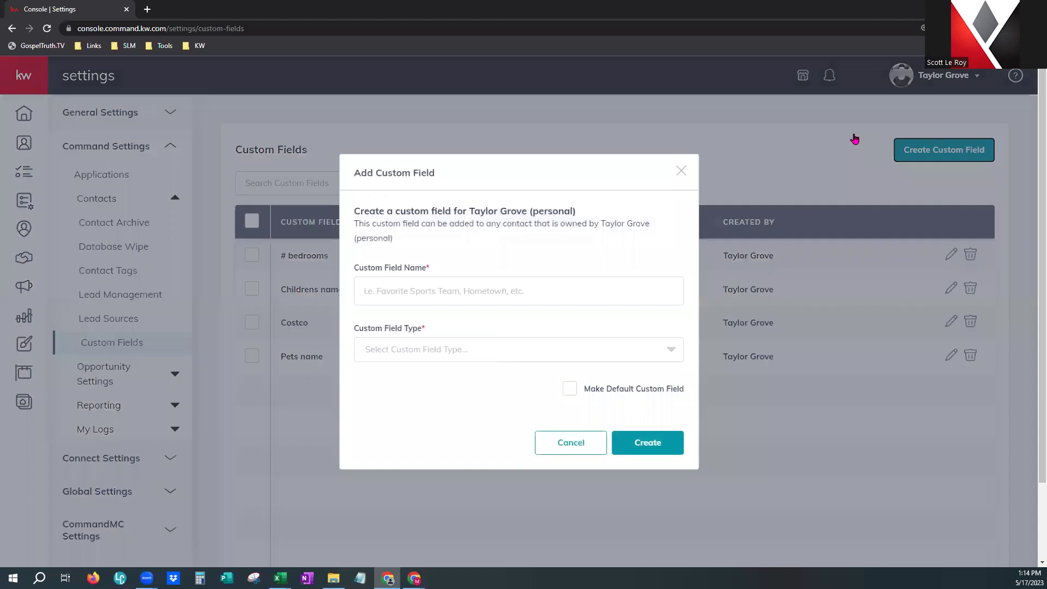
click(438, 291)
text(P)
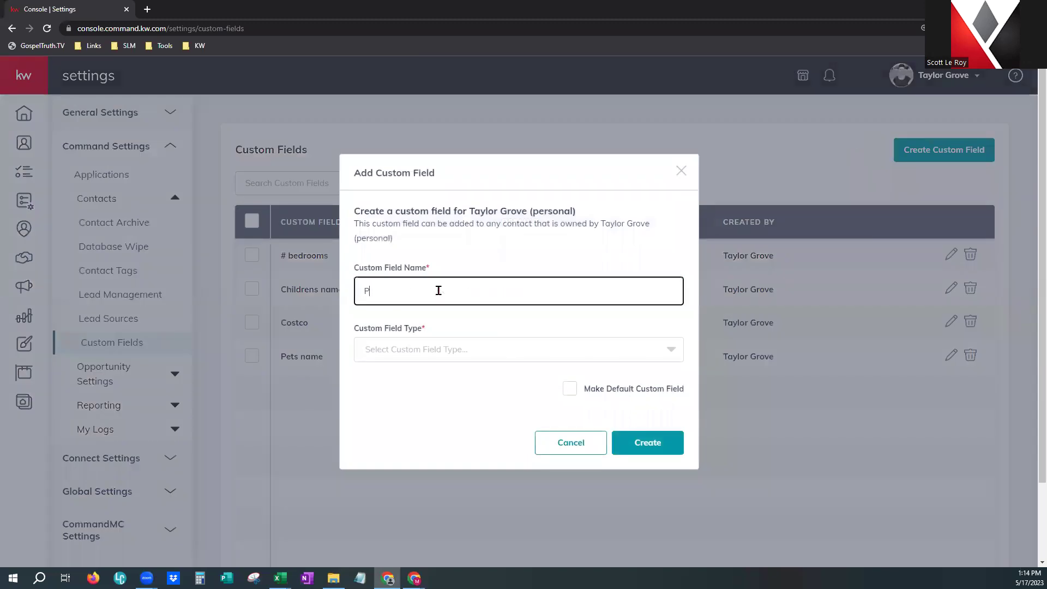
text(ie Giveaway)
click(450, 350)
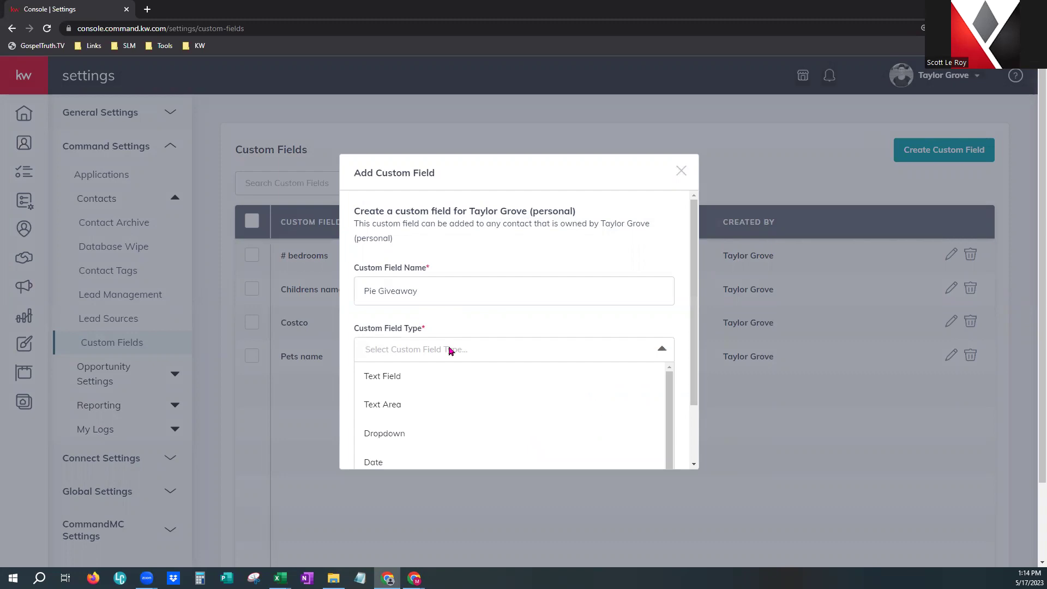
click(410, 437)
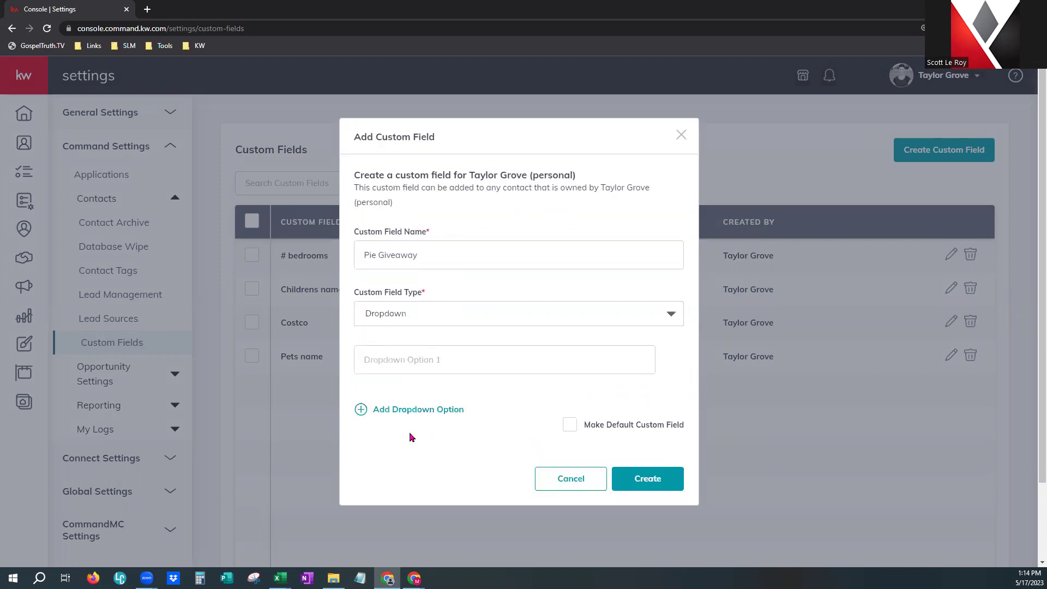
Add the dropdown options Cherry, Apple and Blueberry
click(415, 363)
text(Cherry)
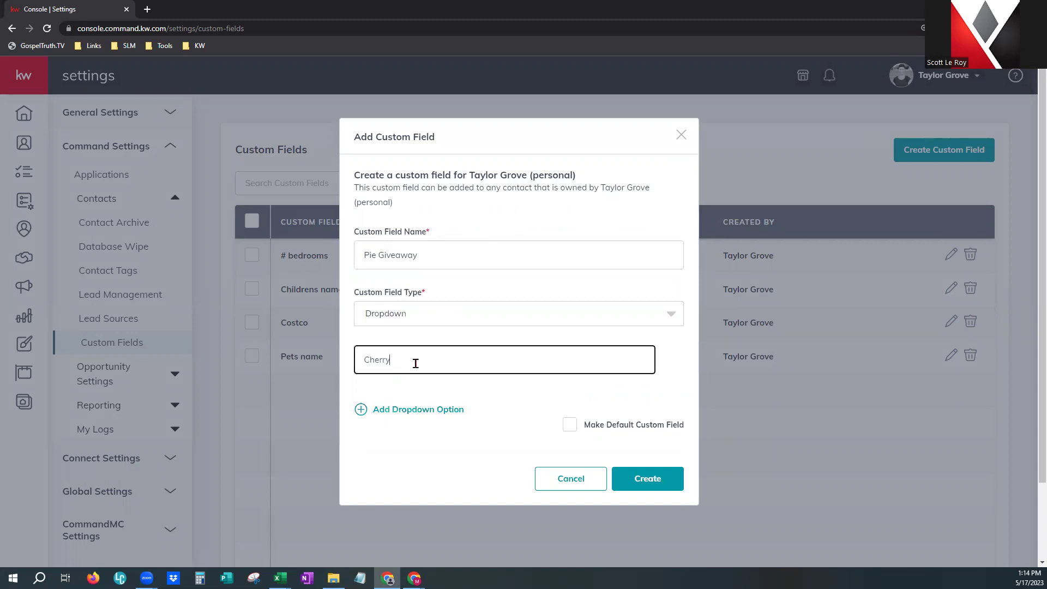
click(455, 409)
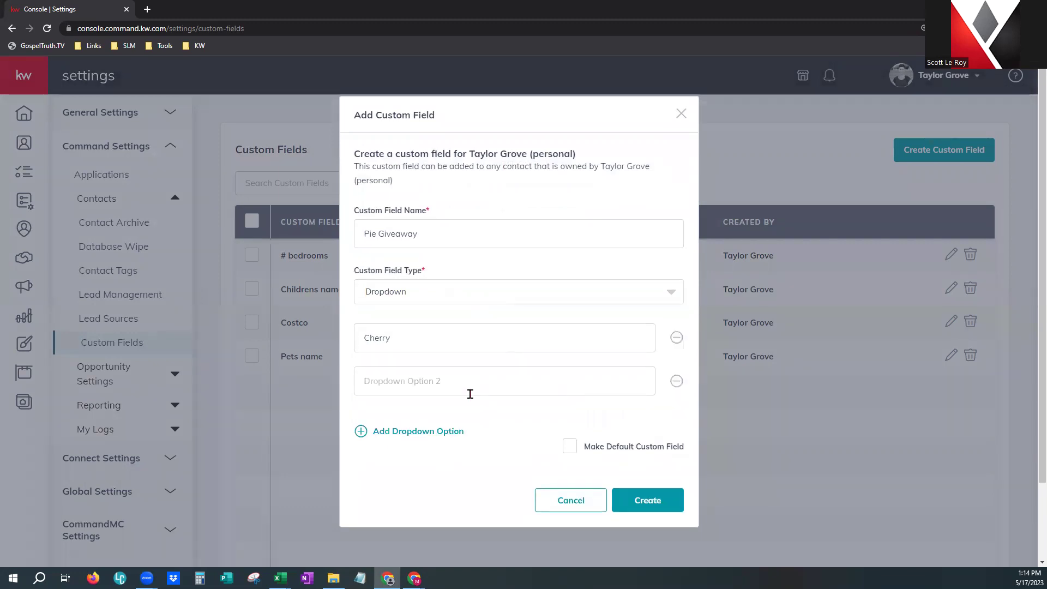
click(470, 393)
text(Apple)
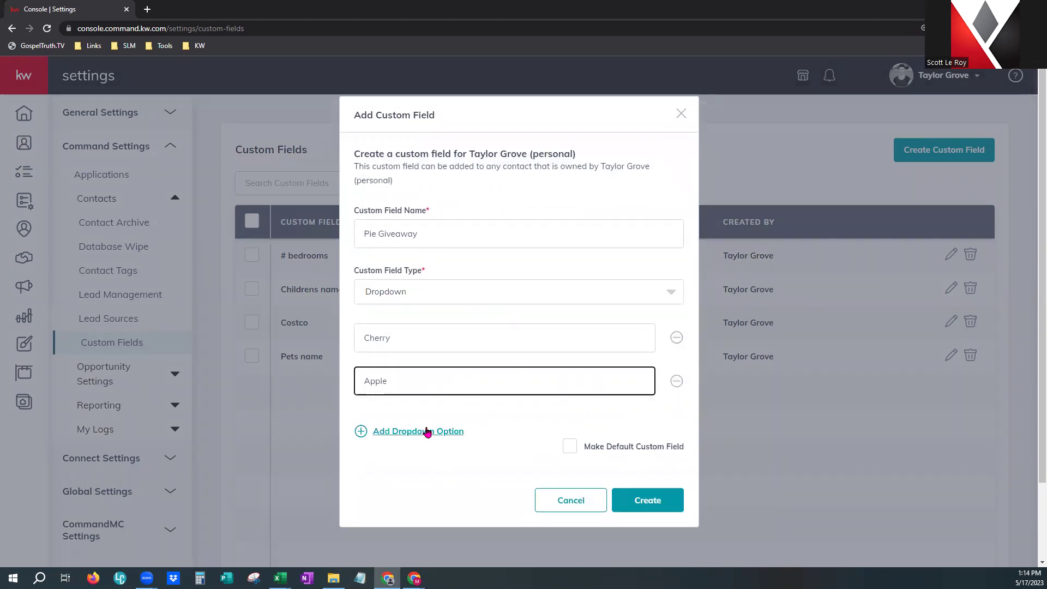
click(426, 432)
click(421, 404)
text(Blueberry)
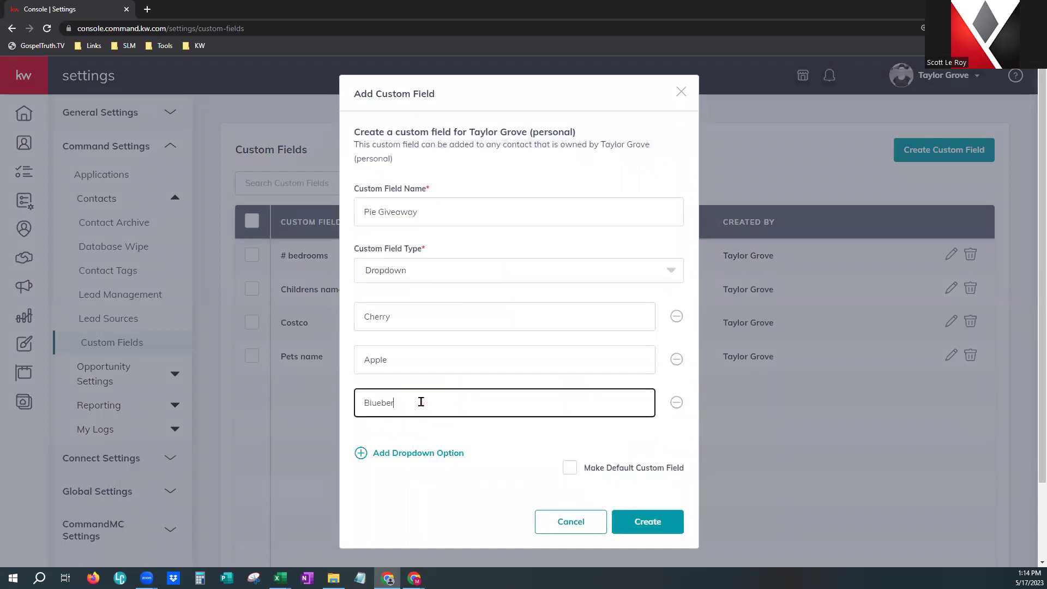
click(470, 432)
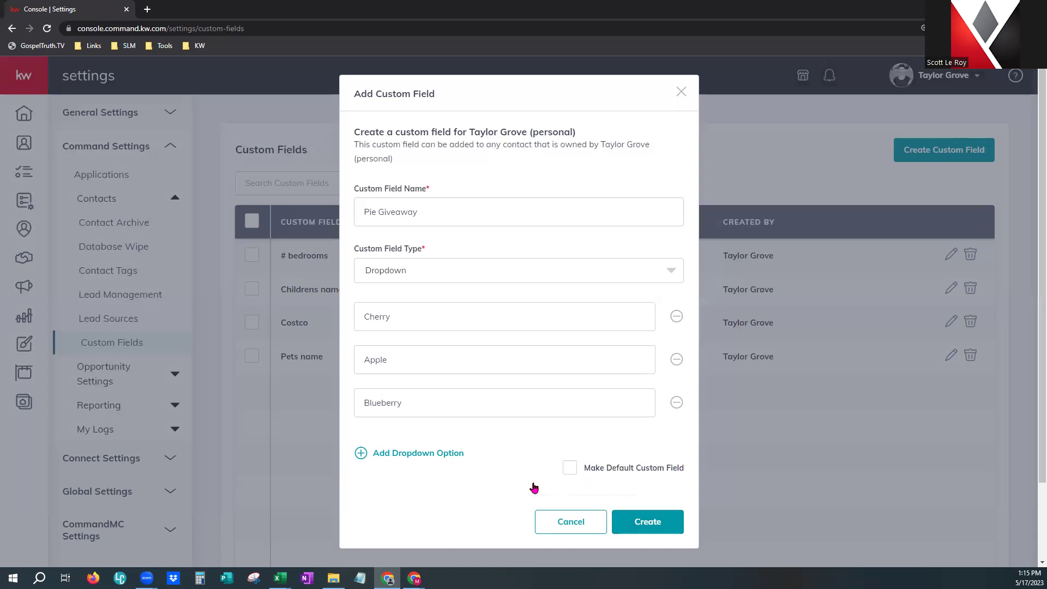
Create the Pie Giveaway field and expand the My Logs settings group
click(665, 526)
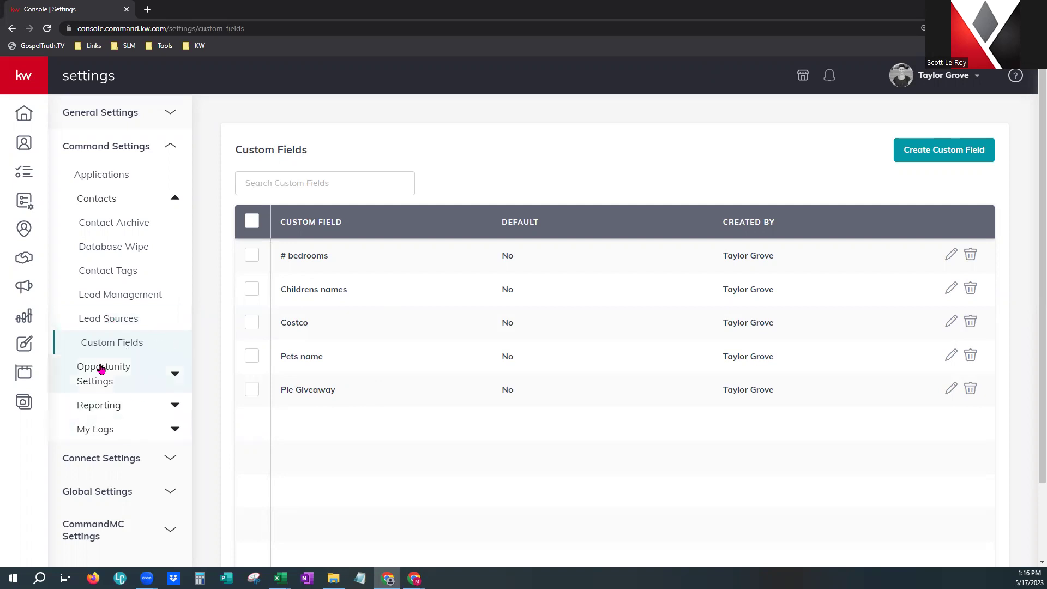
click(92, 437)
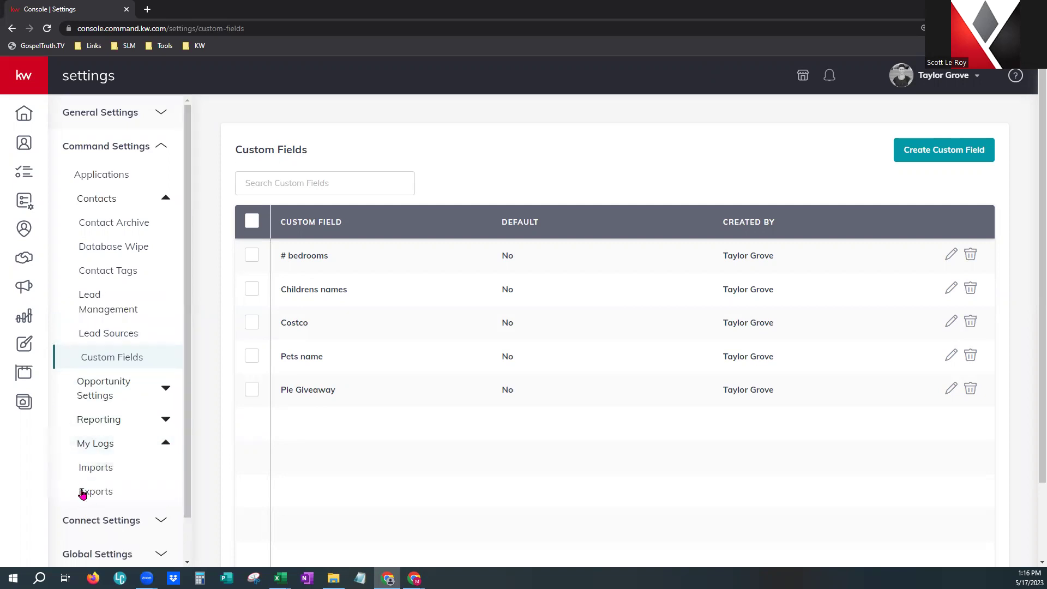
Open the Imports log and scroll sideways to see the 357-contact import's download columns
click(106, 474)
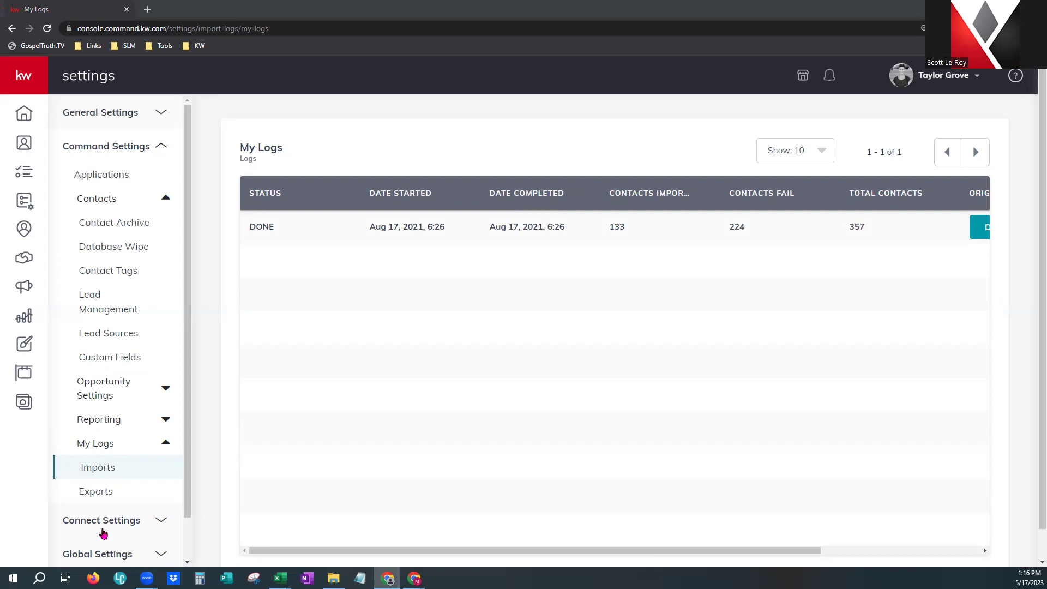
drag(573, 556, 733, 557)
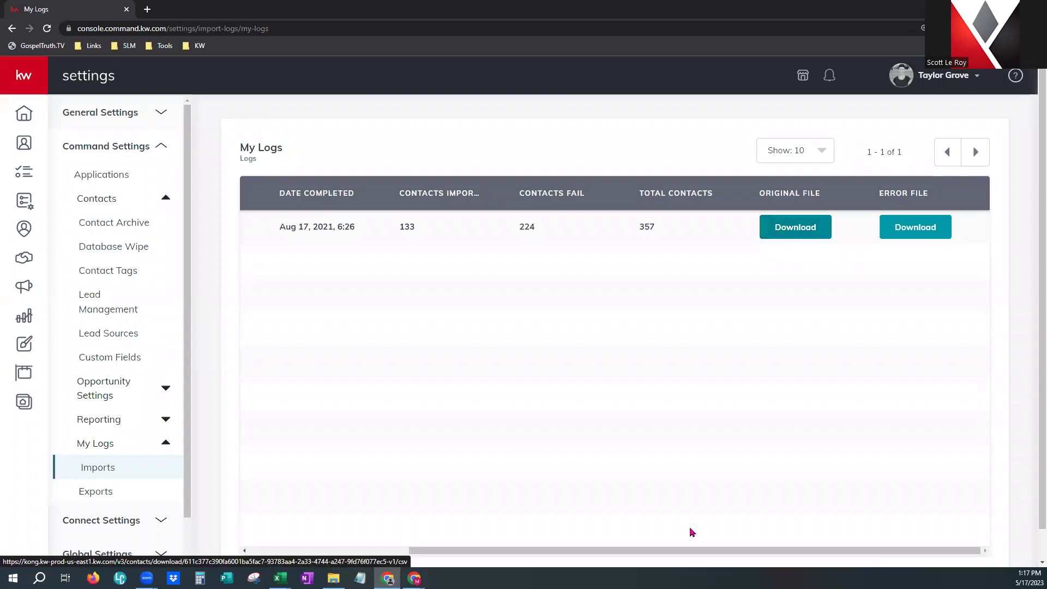
drag(681, 550, 413, 558)
click(816, 158)
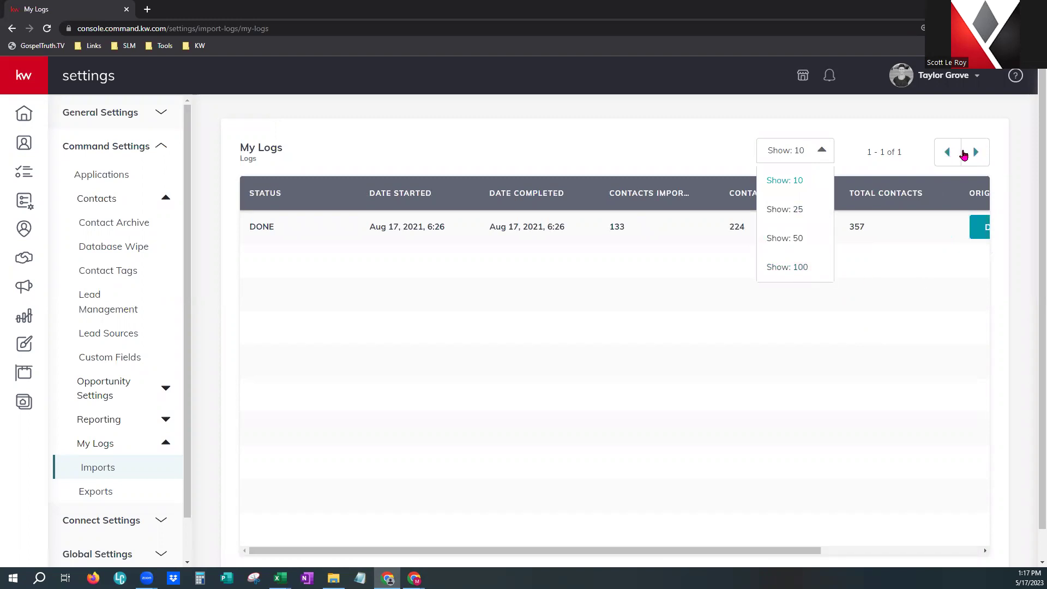
click(647, 150)
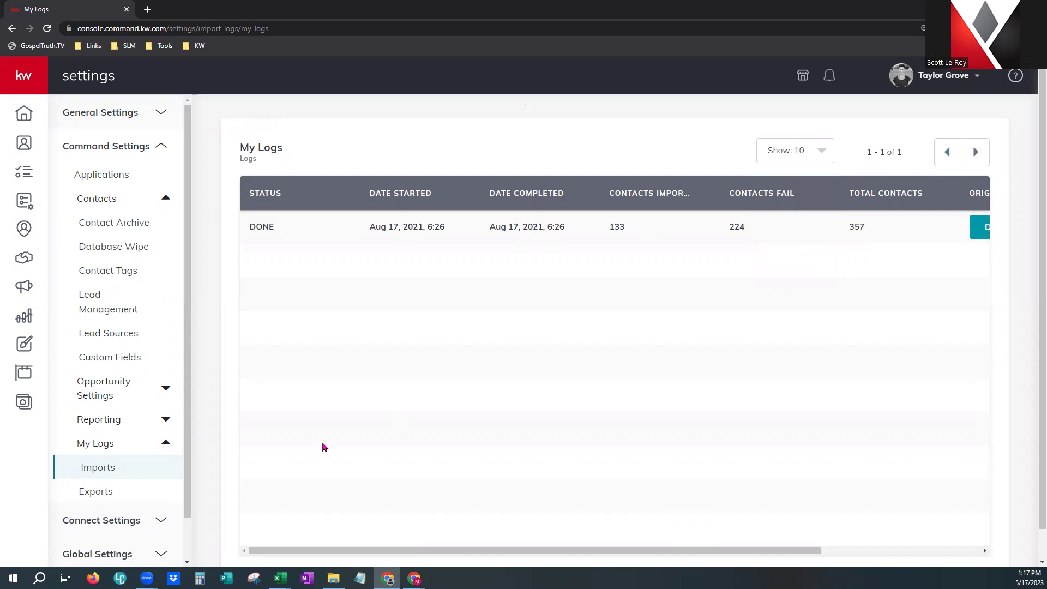
List all 17 export log entries at 100 per page, then return to Contacts
click(129, 490)
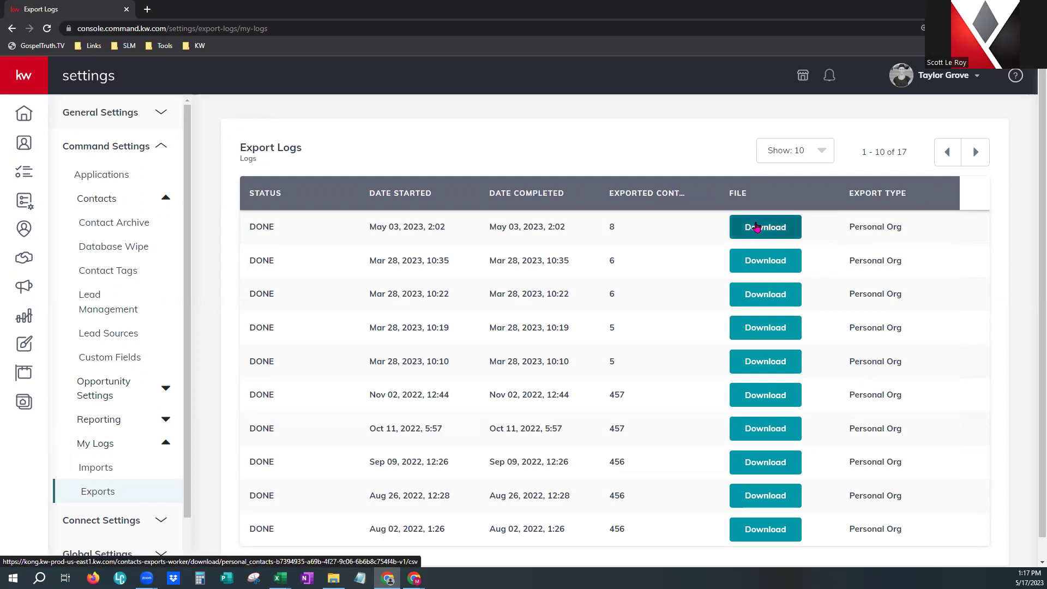
click(802, 150)
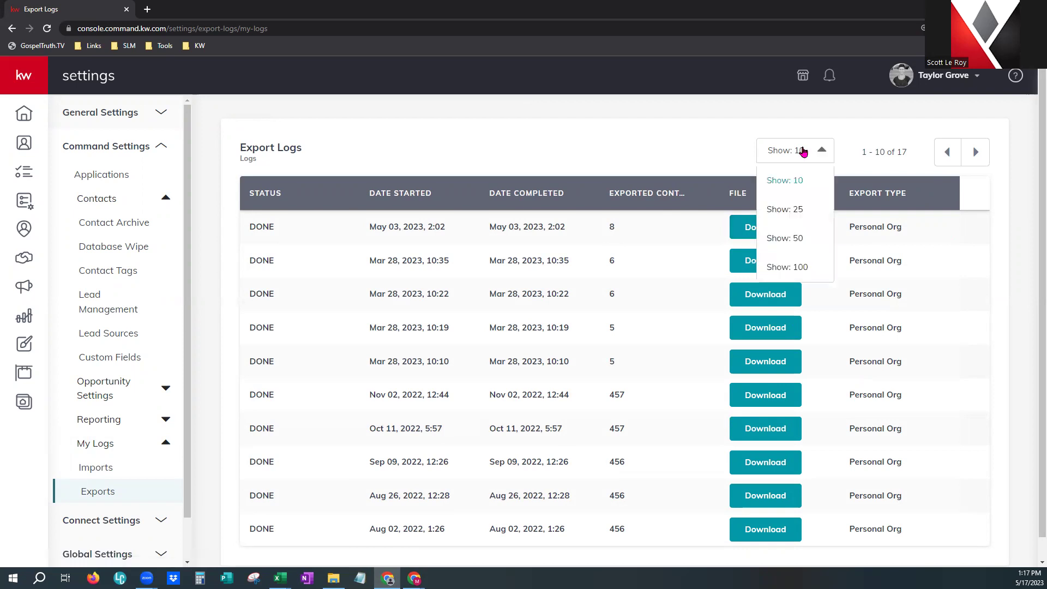
click(789, 267)
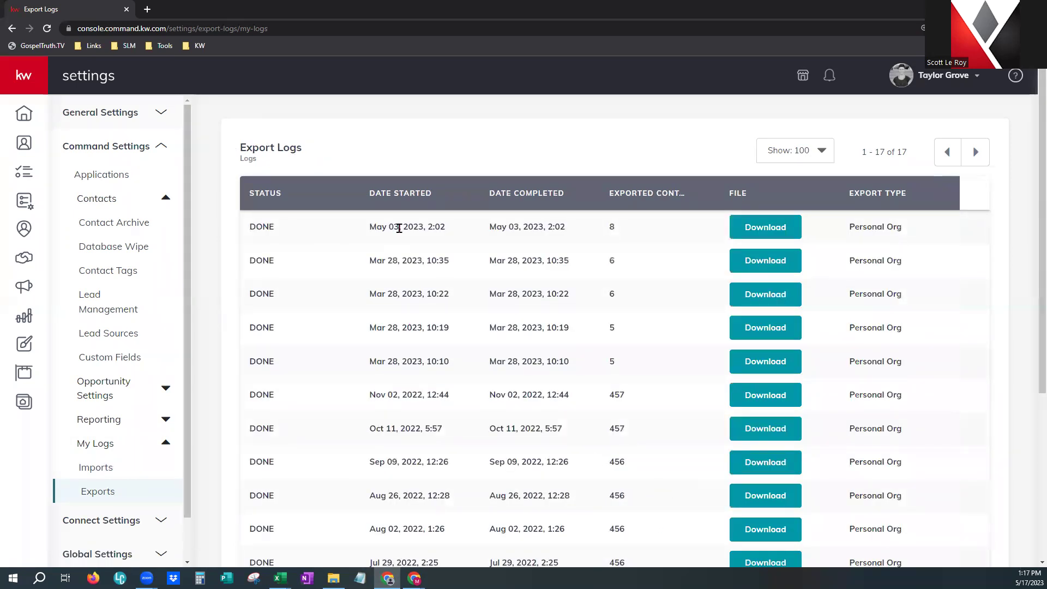
scroll(417, 375, down, 5)
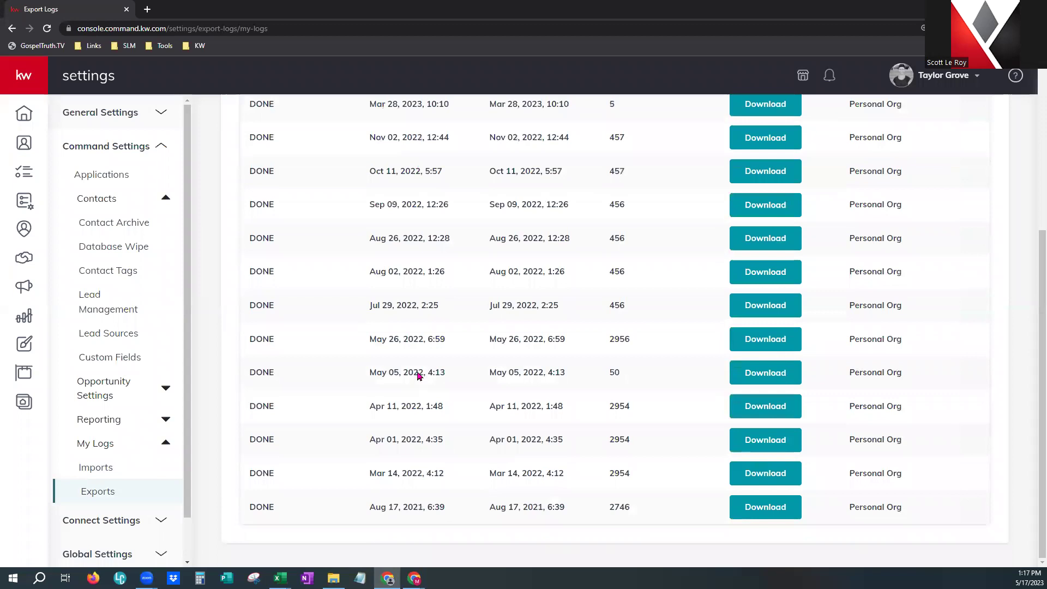
scroll(420, 376, up, 5)
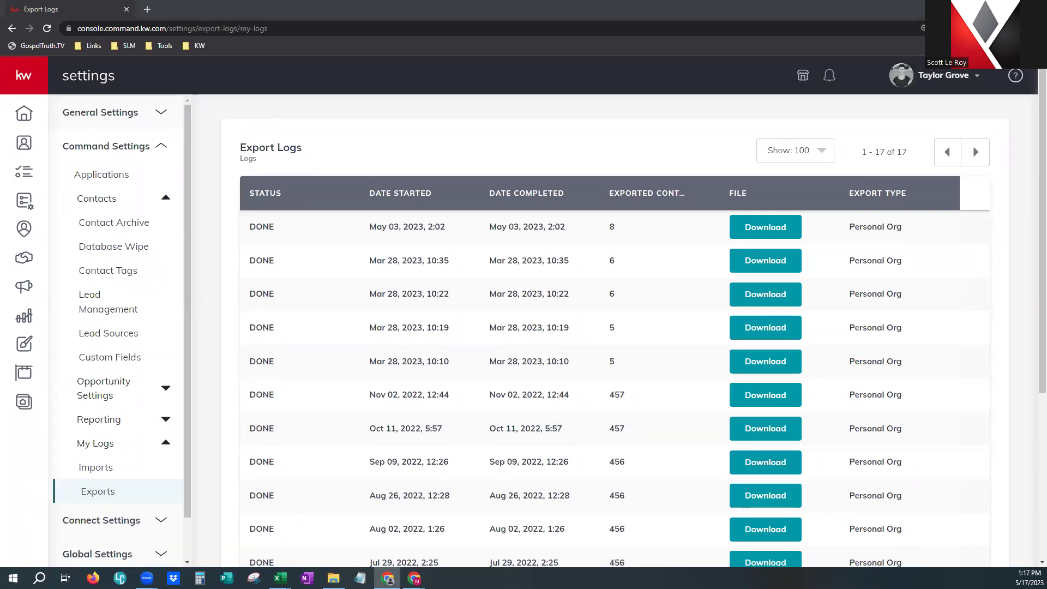
click(20, 142)
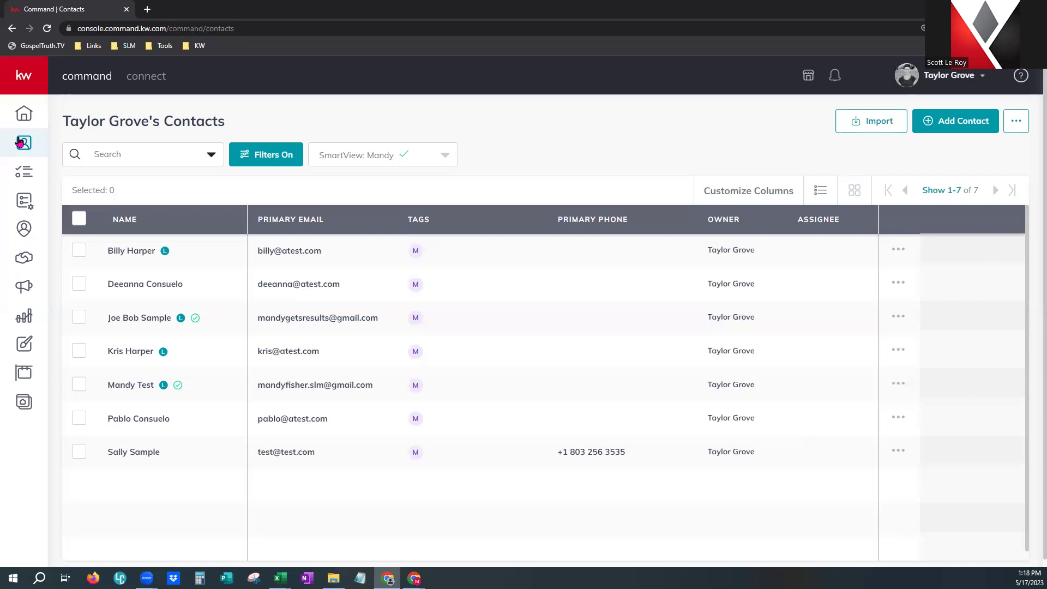
Open the Upload File dialog for importing contacts
click(877, 121)
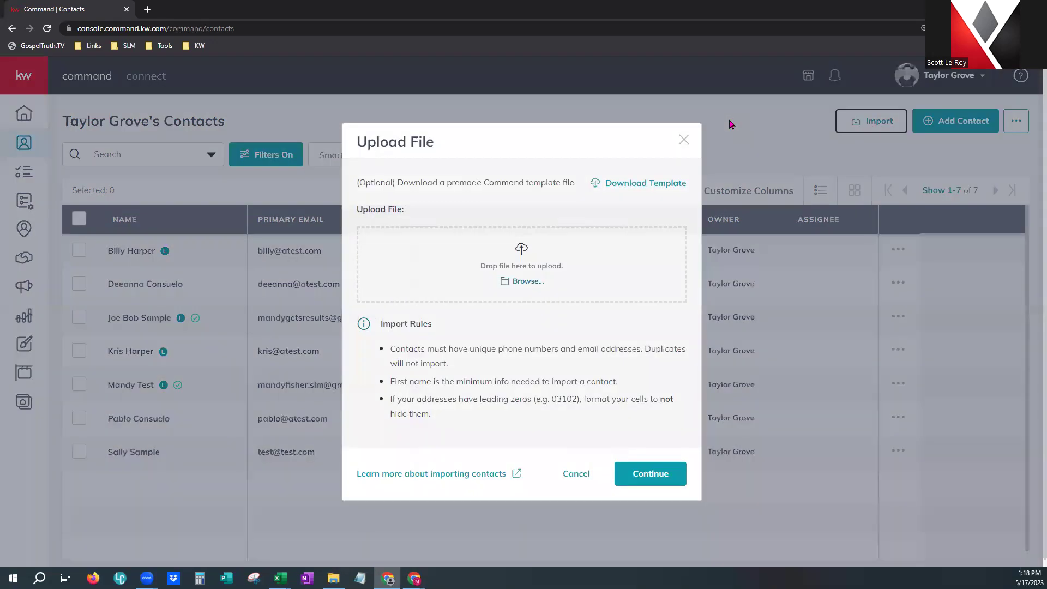
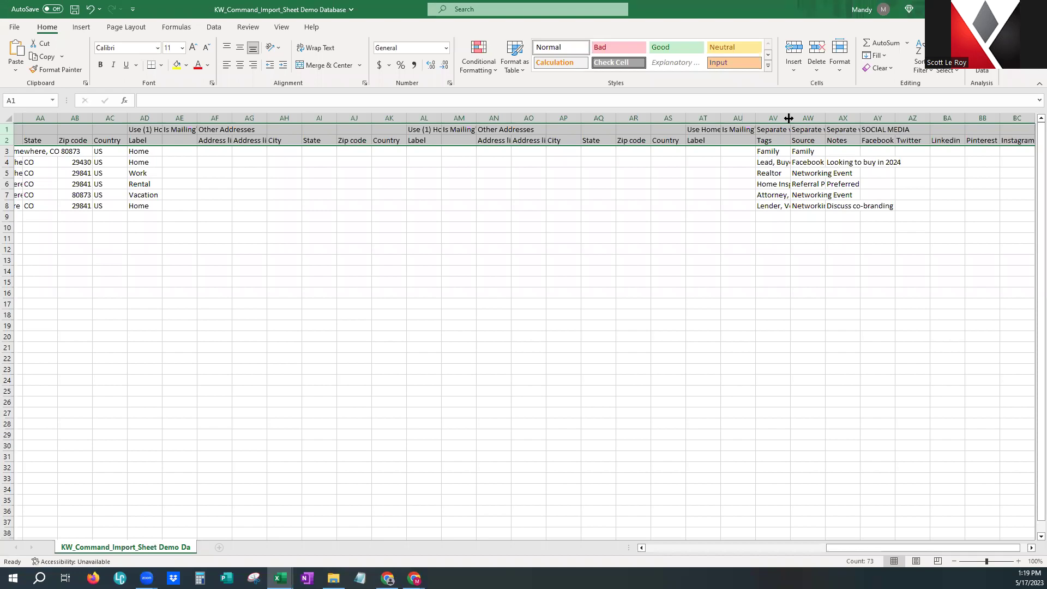
Switch from Excel back to KW Command's Upload File dialog in Chrome
key(alt+Tab)
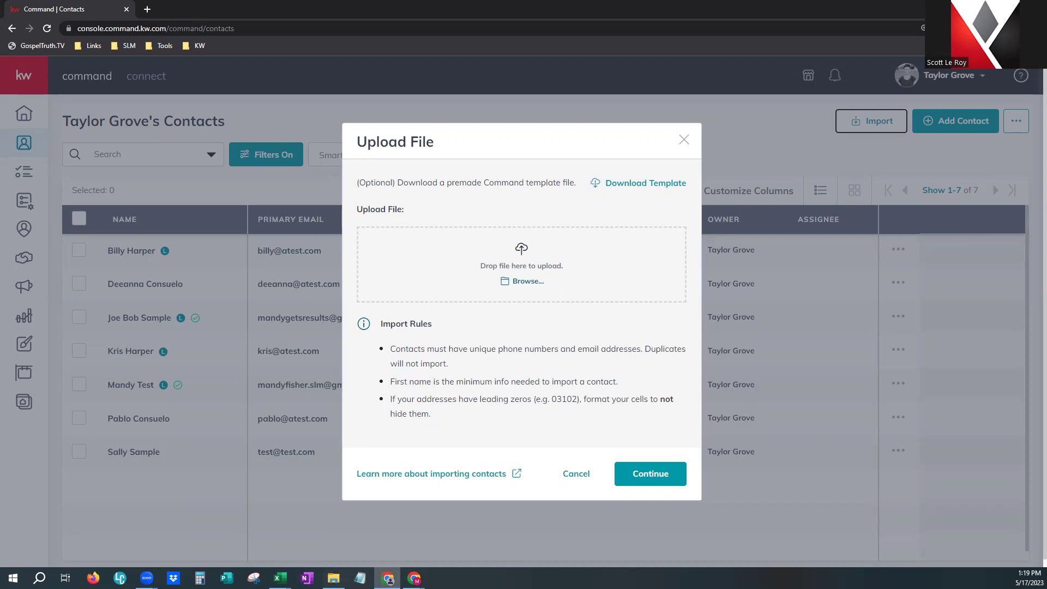
In the import sheet, widen Tags column AV and raise its font size to 18
mouse_move(279, 577)
click(304, 543)
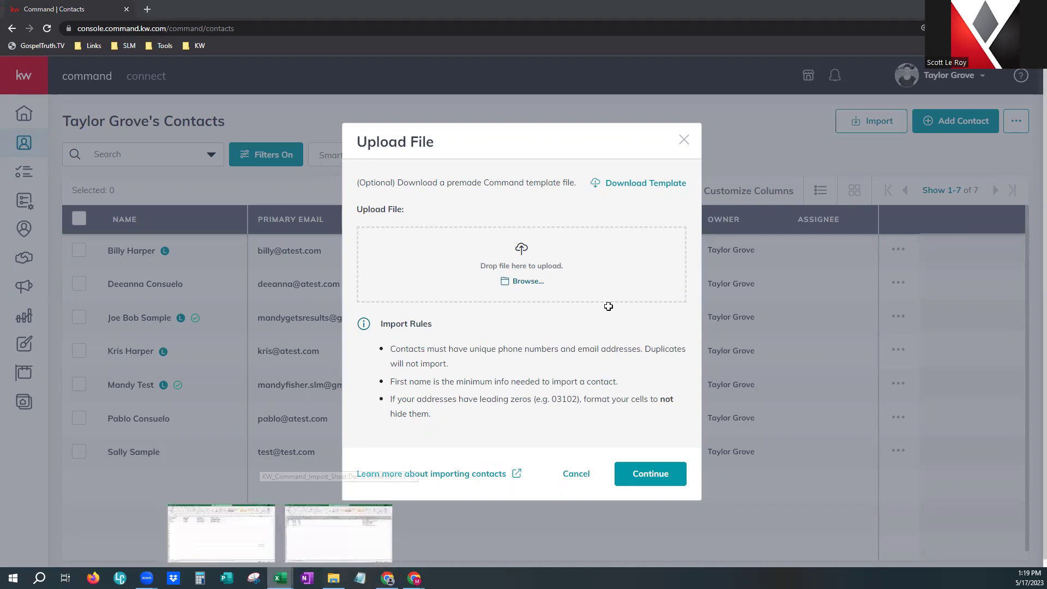
click(773, 118)
drag(790, 120, 931, 120)
click(192, 48)
click(193, 48)
click(192, 48)
click(193, 48)
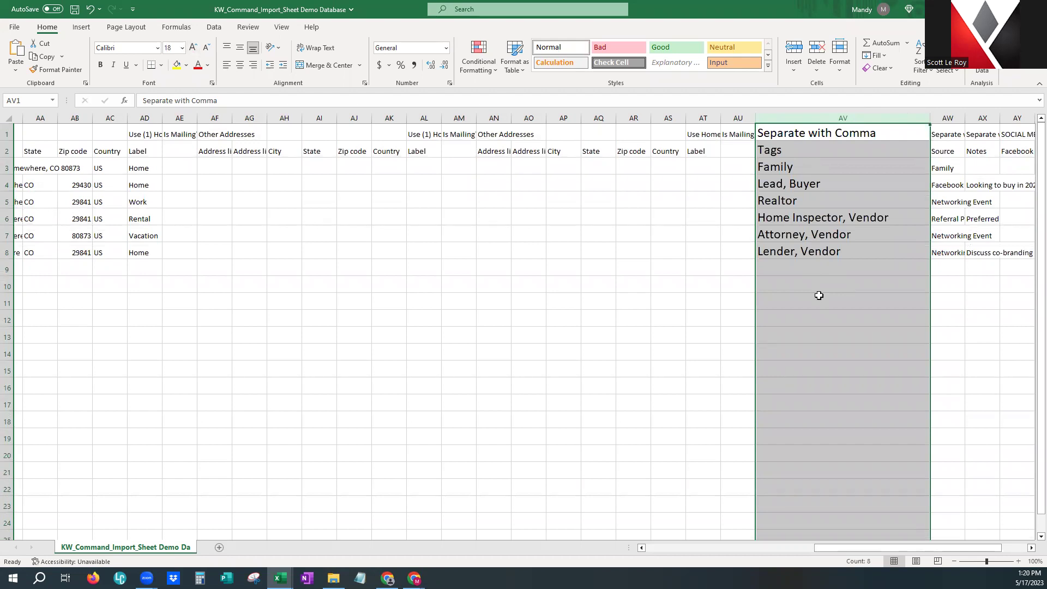
Enter 'Tag1, Tag2, Tag3' in cell AV9 of the Tags column
click(790, 250)
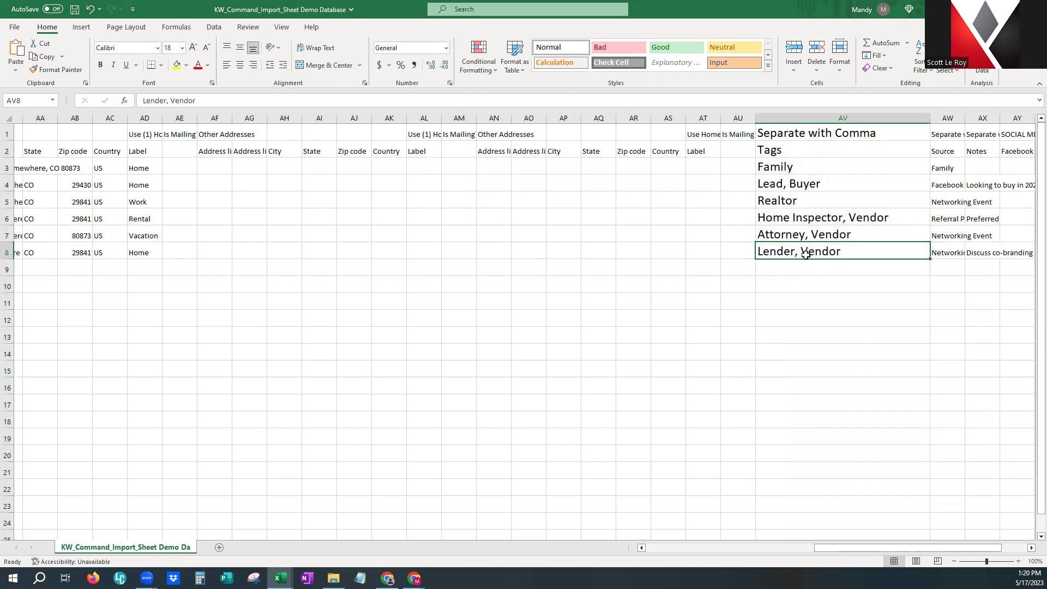
click(836, 268)
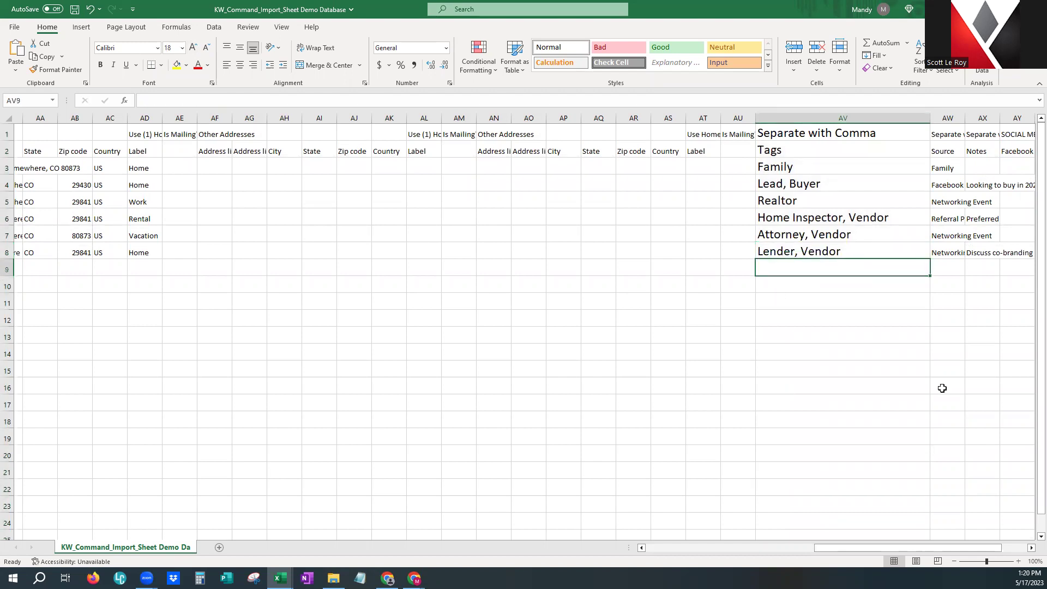
text(Tag1, )
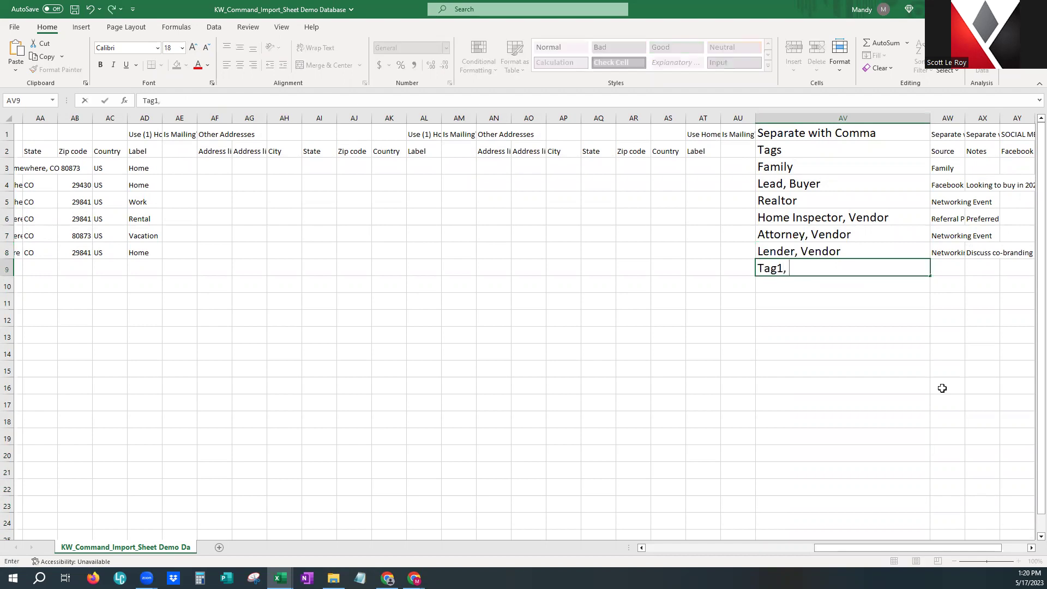
text(Tag2, Tag3)
click(941, 388)
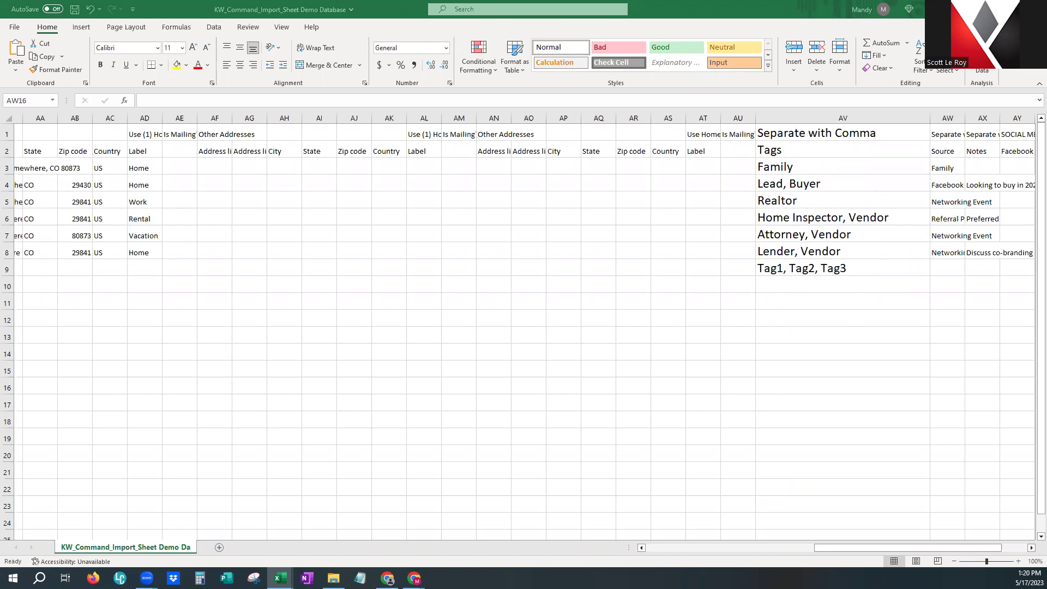
Bring up the Import Demo workbook with its two sample contacts
key(alt+Tab)
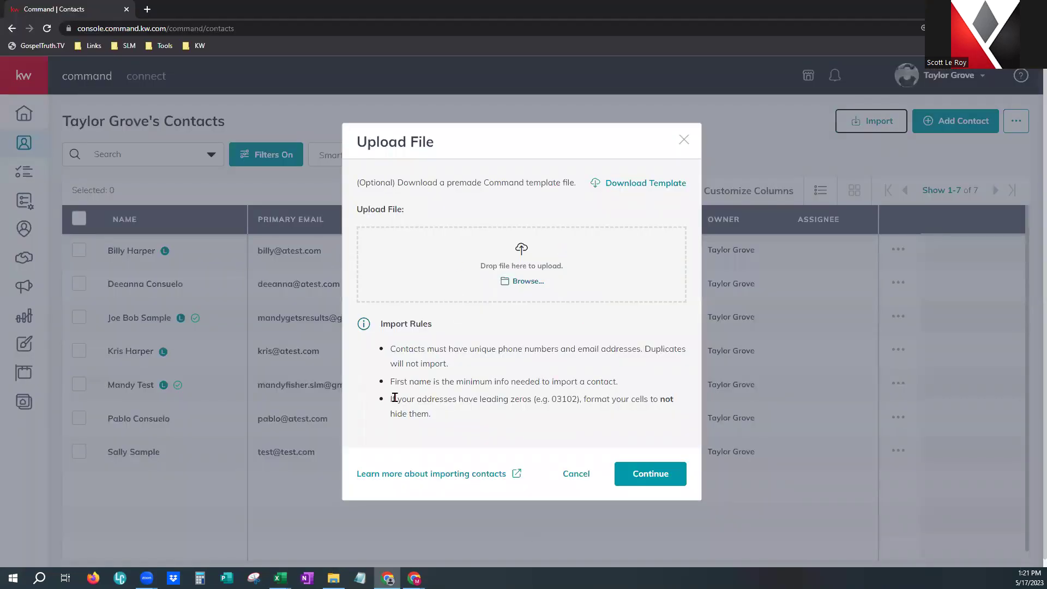
mouse_move(280, 577)
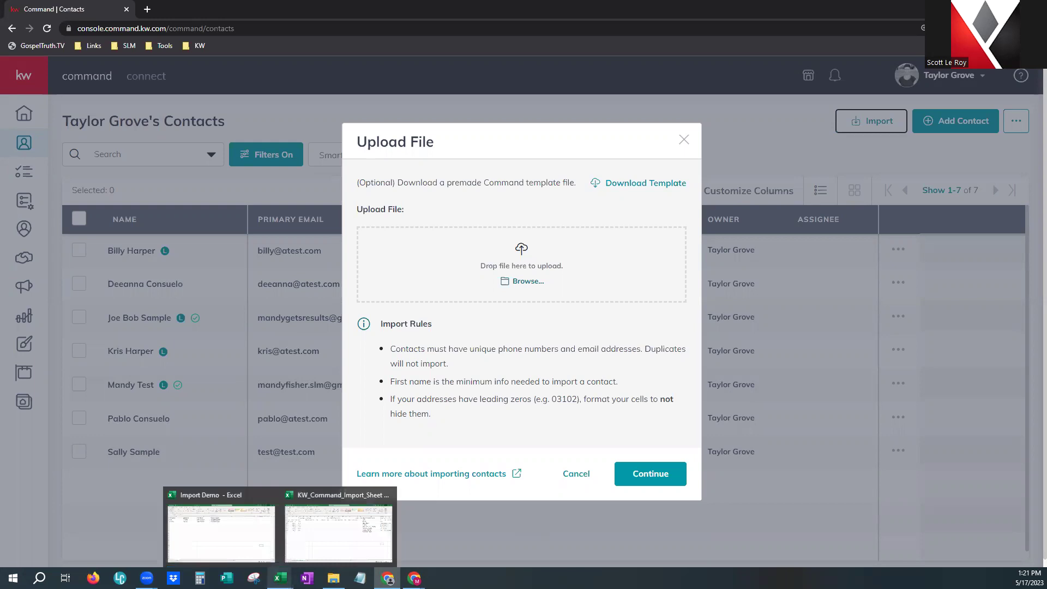
click(265, 548)
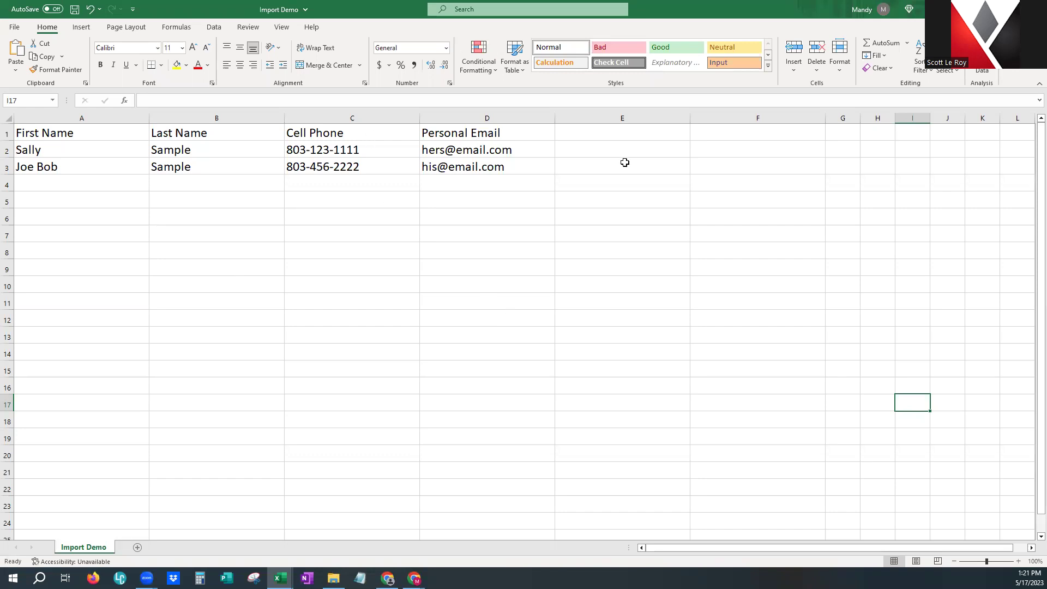
Head column E 'Tags', enter 'tag1, tag2, tag3' in E2, and return to the upload dialog
click(622, 132)
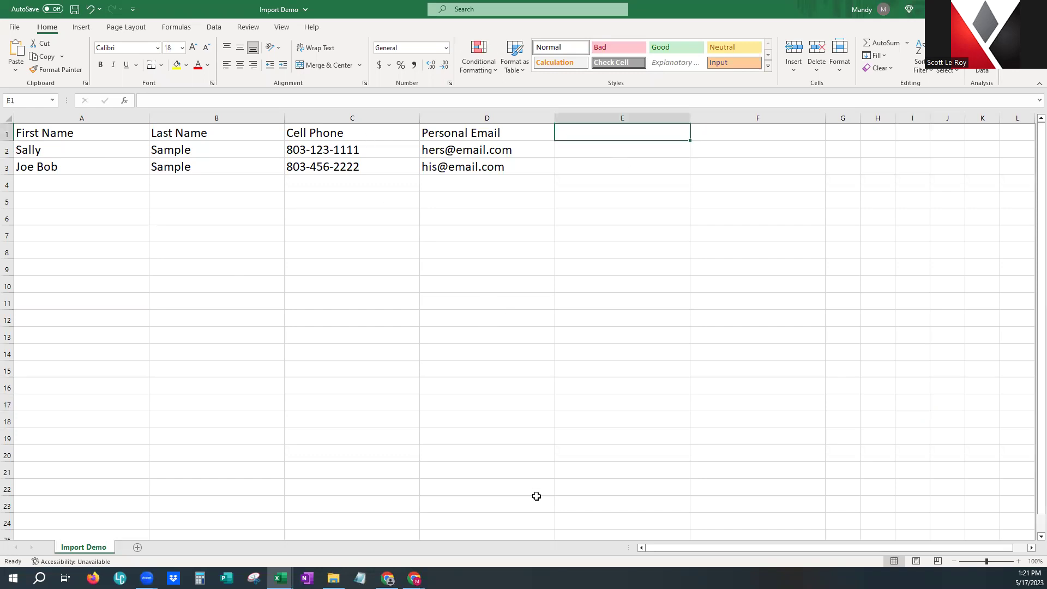
text(Tags)
key(Return)
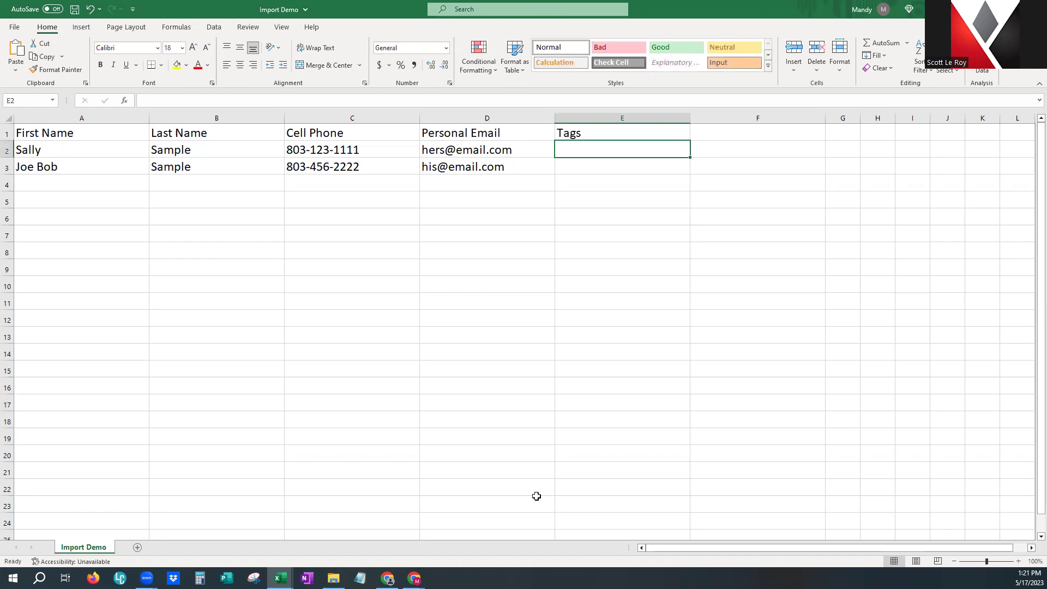
text(tag)
key(BackSpace)
text(1, )
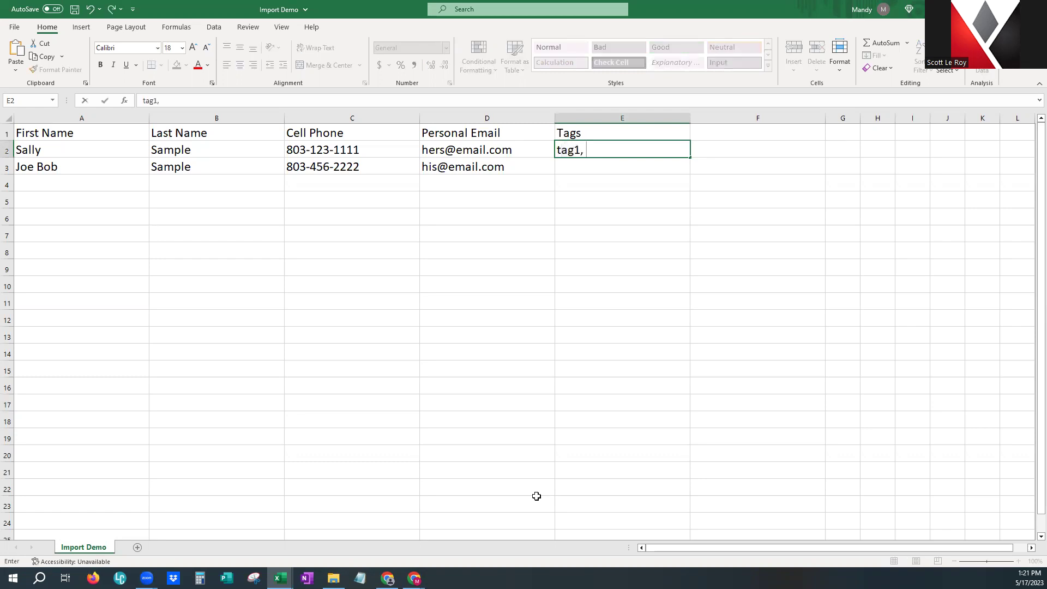
text(tag2, tag3)
click(536, 495)
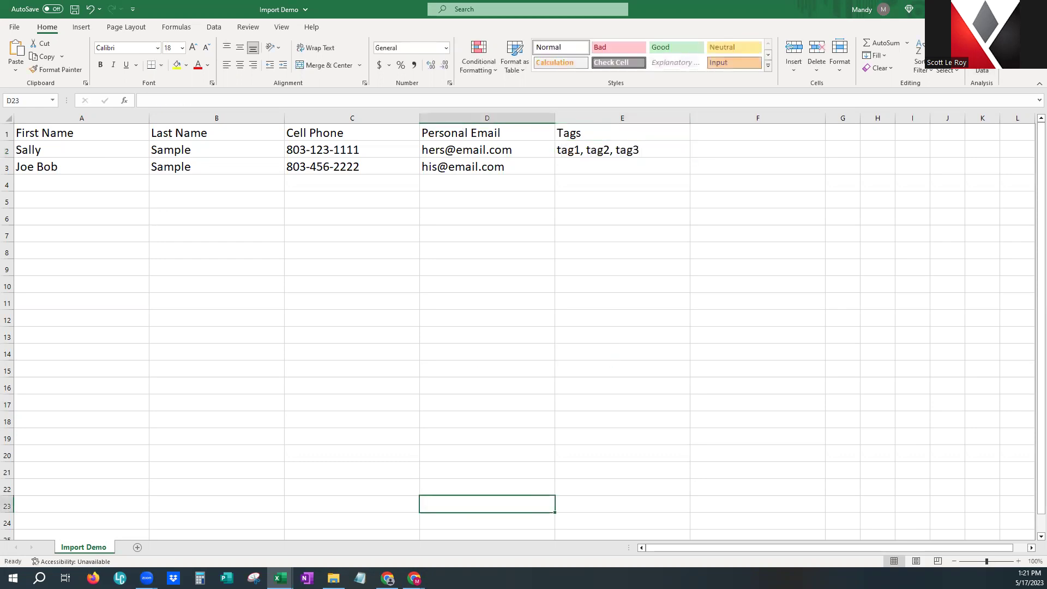
key(alt+Tab)
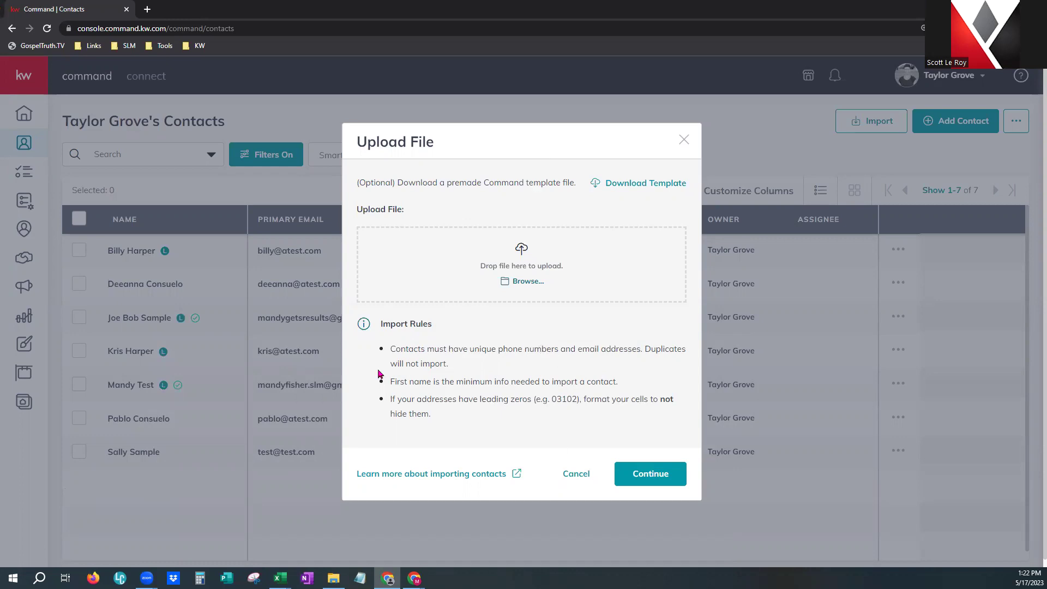
Close the Upload File and Add to Contacts dialogs, then show the contact export options
click(684, 139)
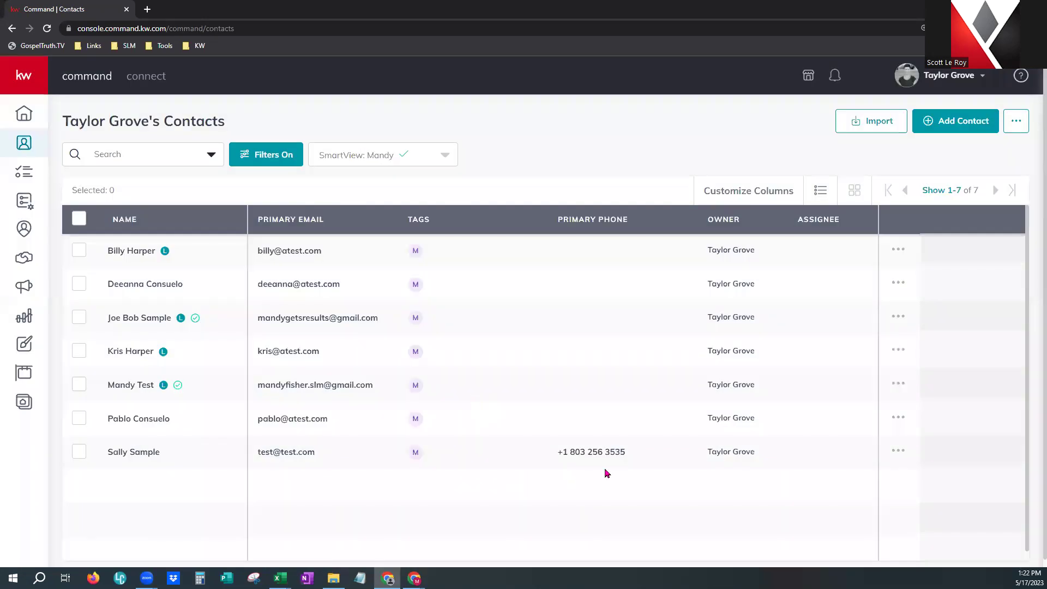
click(985, 122)
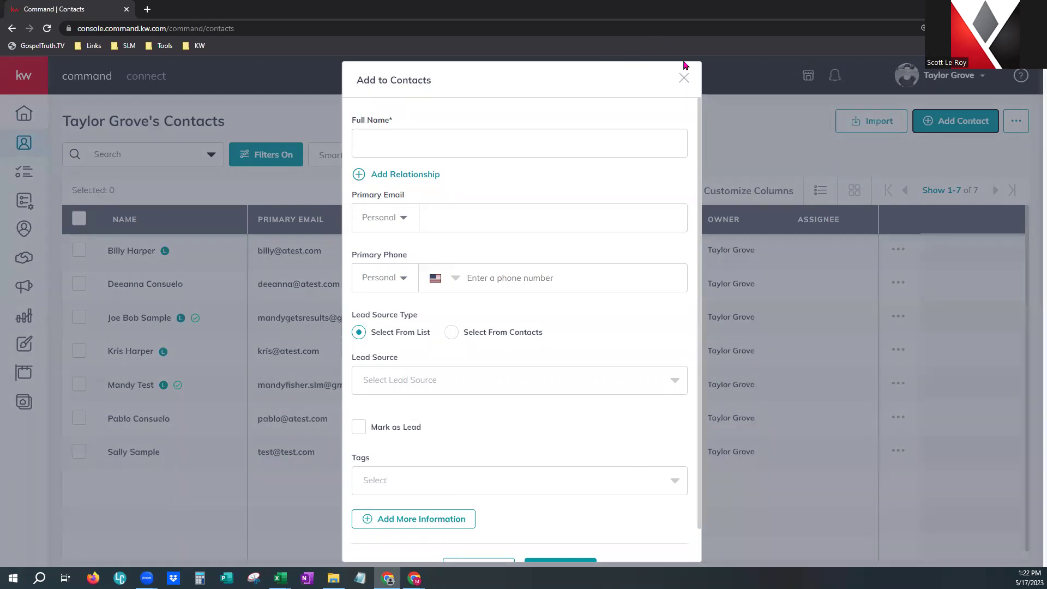
click(684, 77)
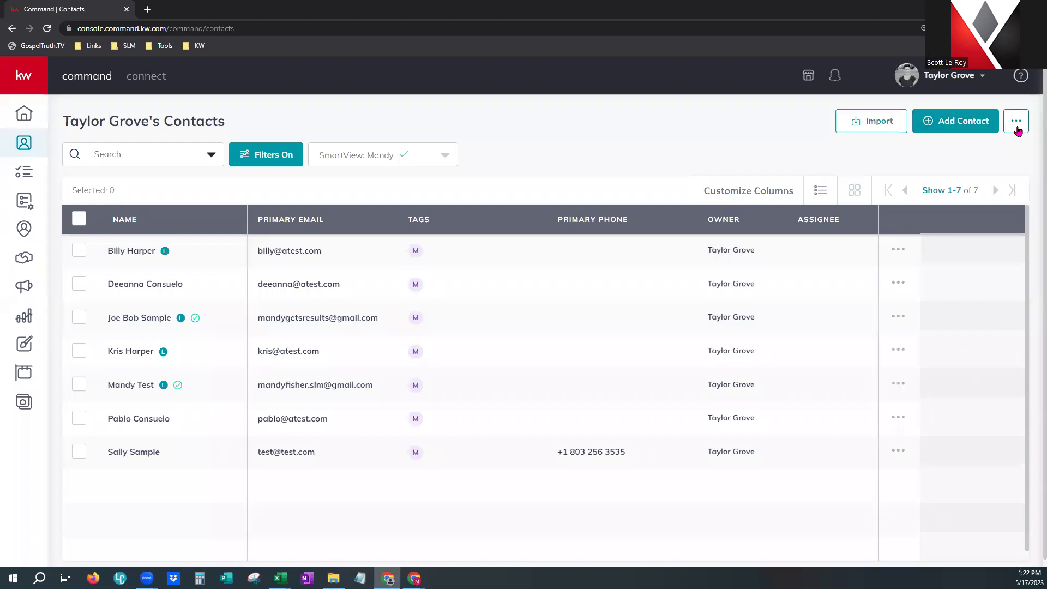
click(1017, 127)
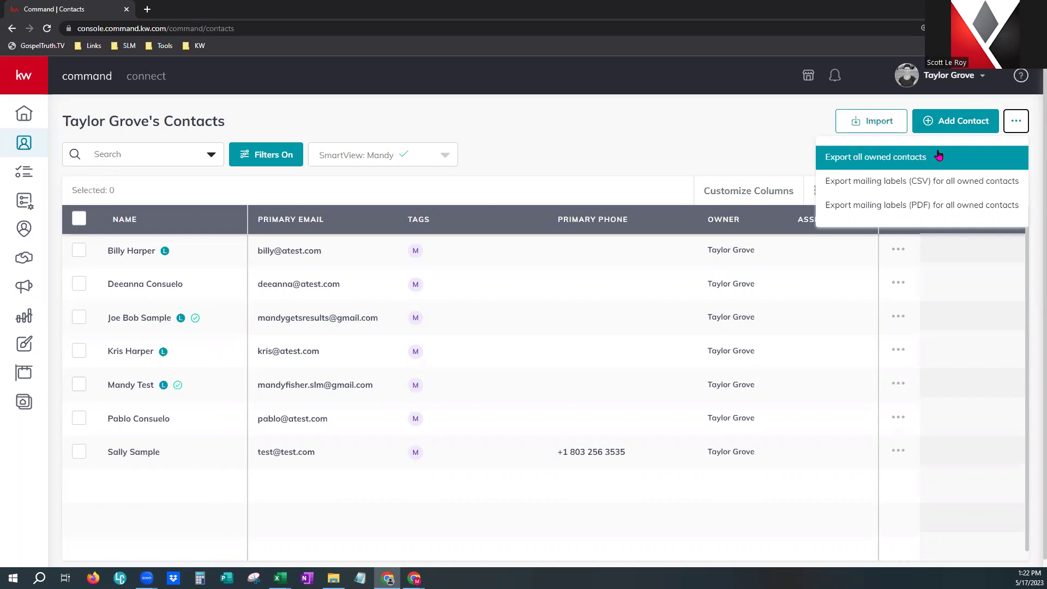
click(709, 146)
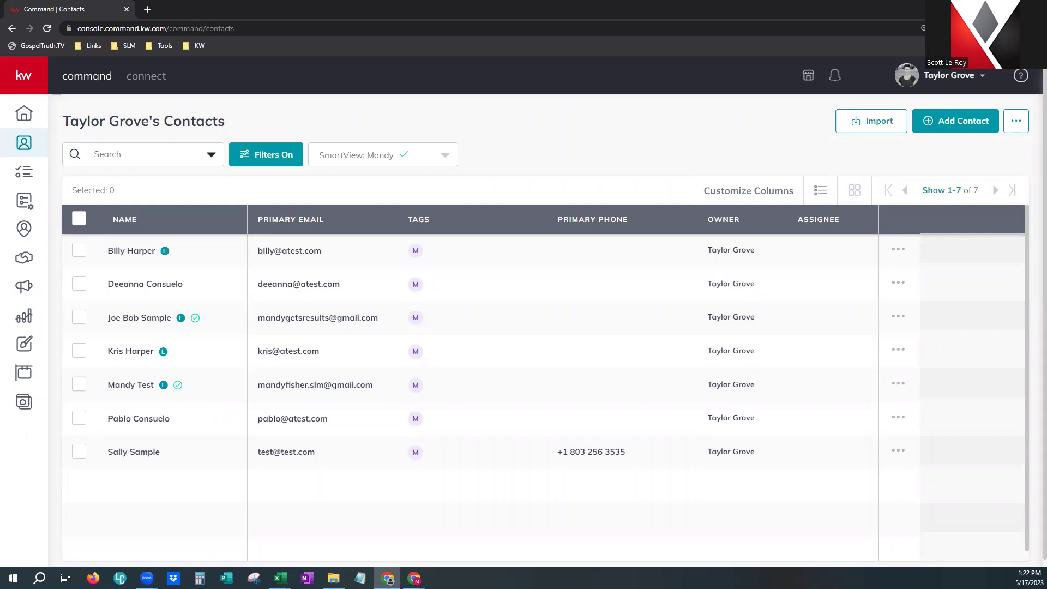
click(940, 80)
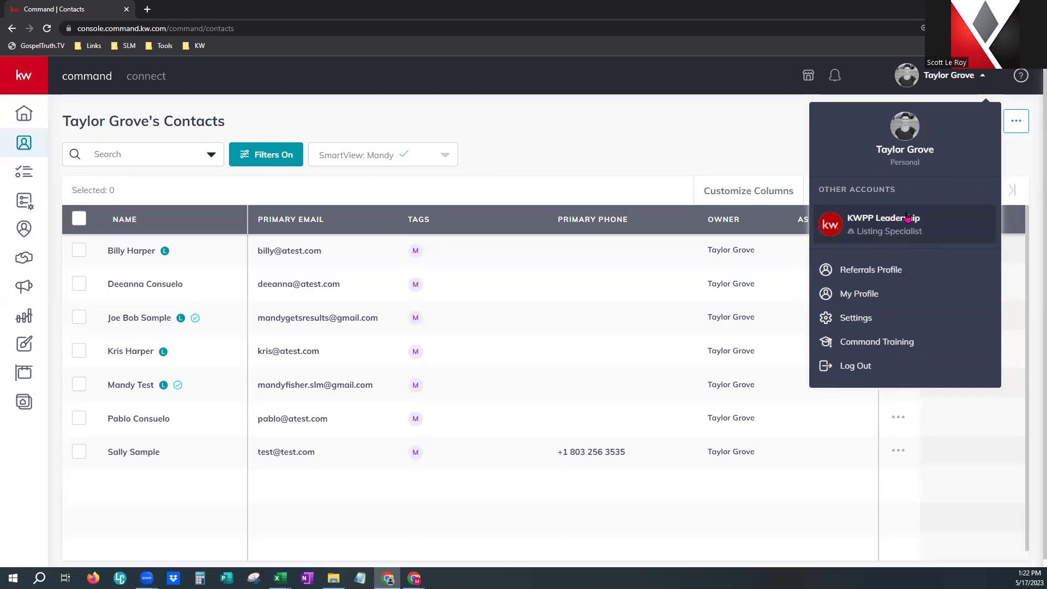
click(763, 137)
click(1016, 121)
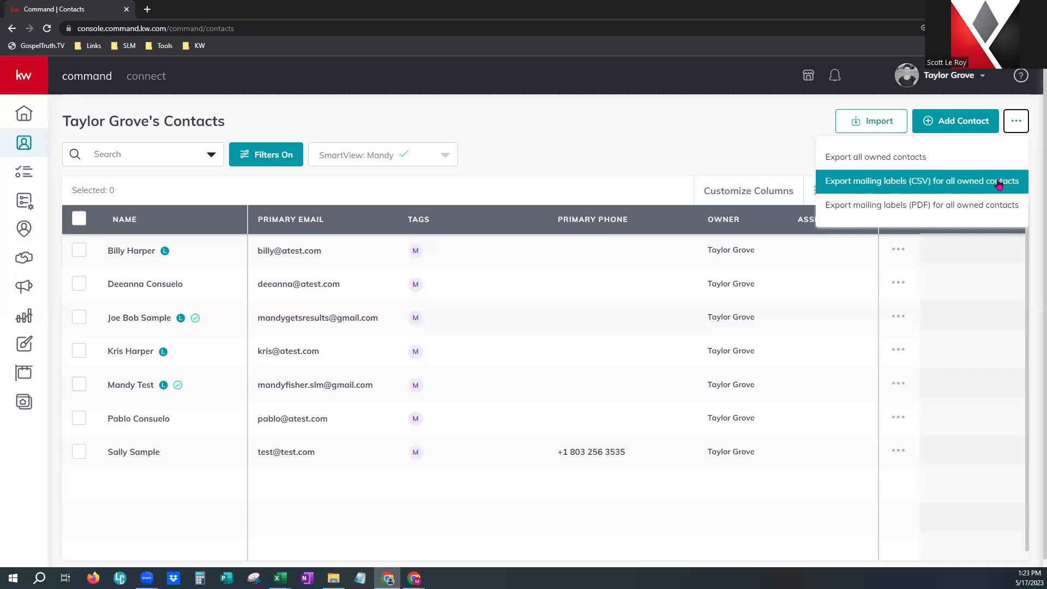
Dismiss the export menu and show the search scopes: First Name, Last Name, Email, Address, Everything
click(960, 214)
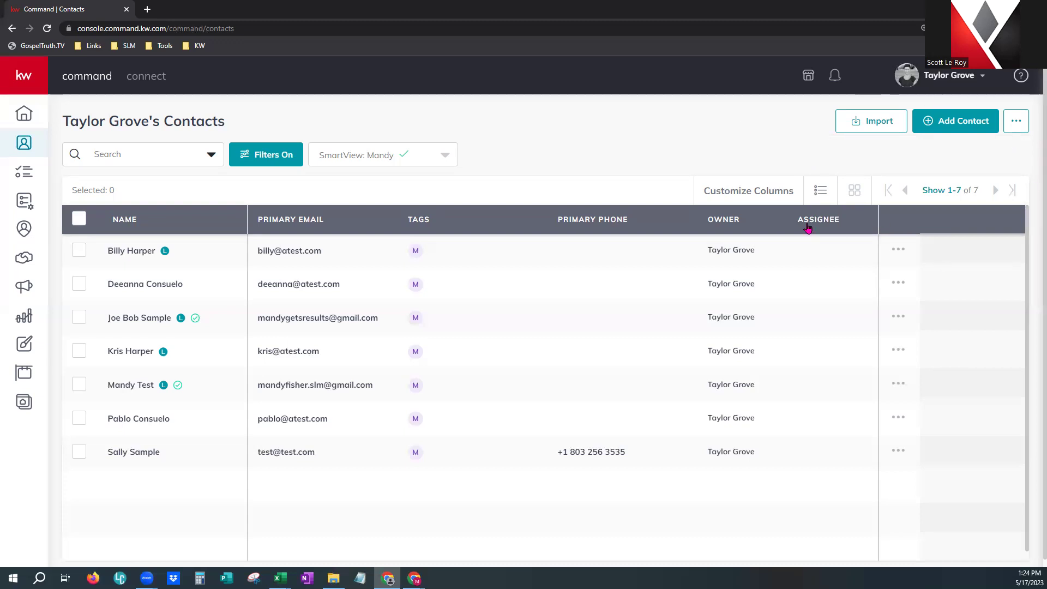
click(1017, 126)
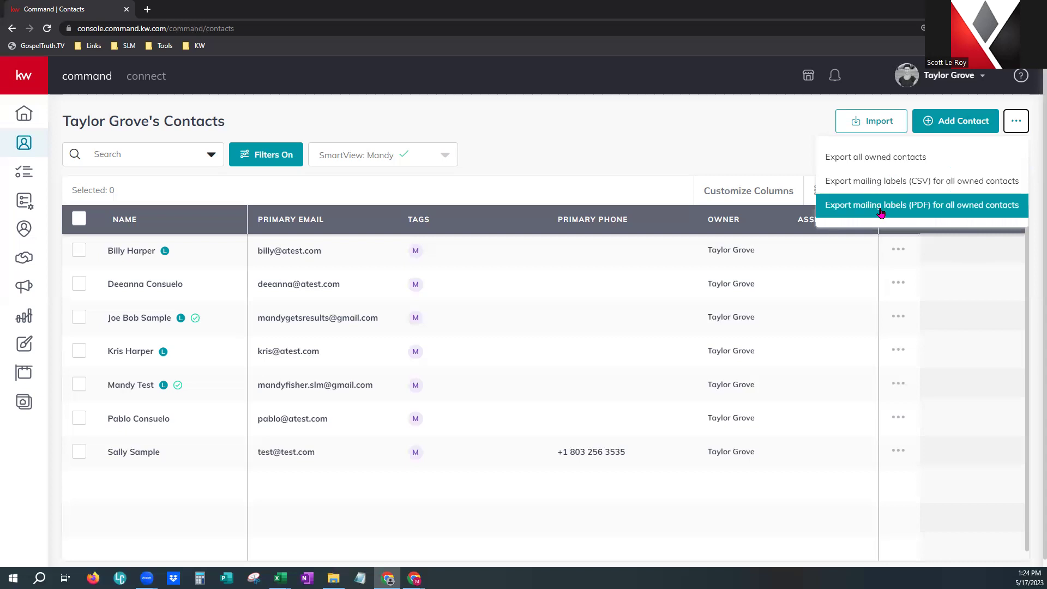
click(697, 129)
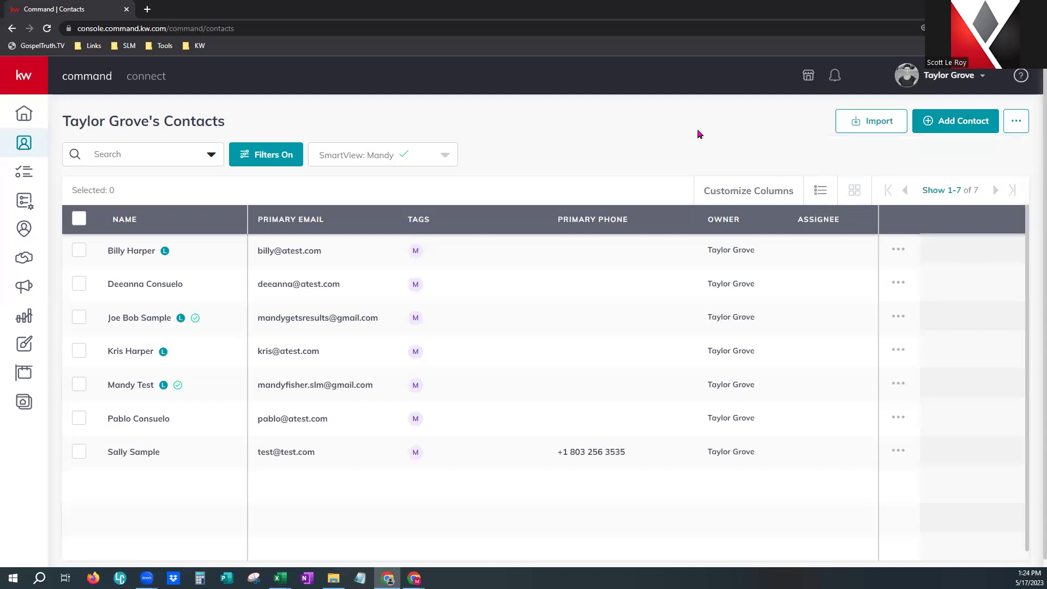
click(87, 157)
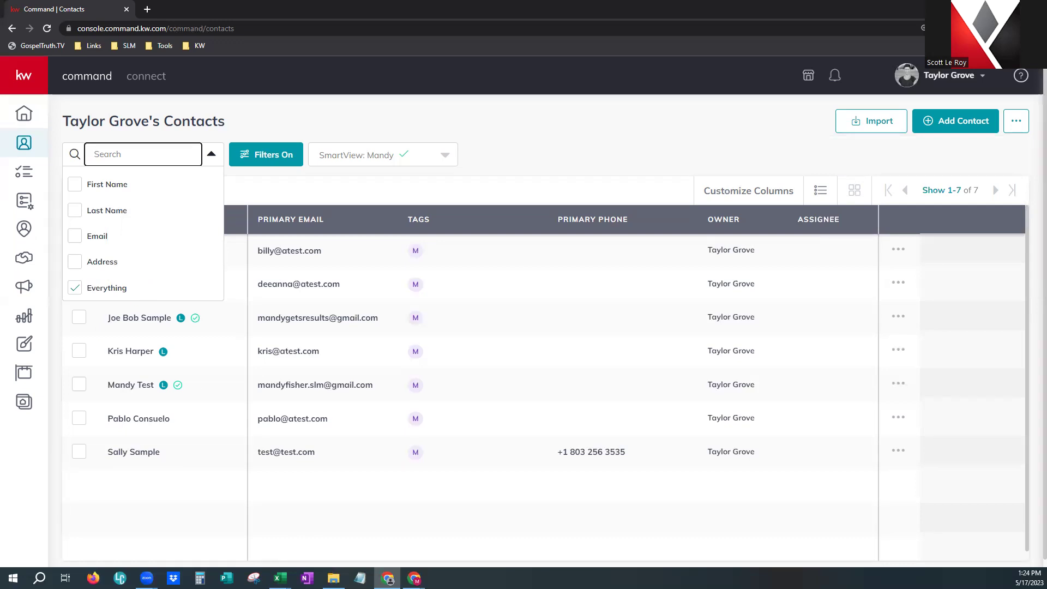
Search the contacts for 3535
click(385, 181)
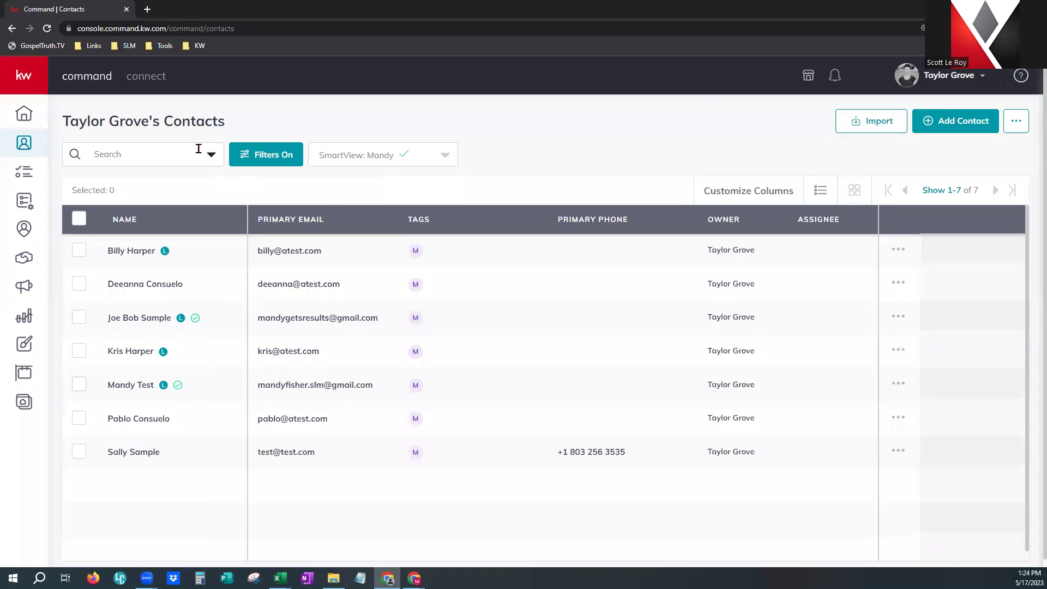
click(134, 158)
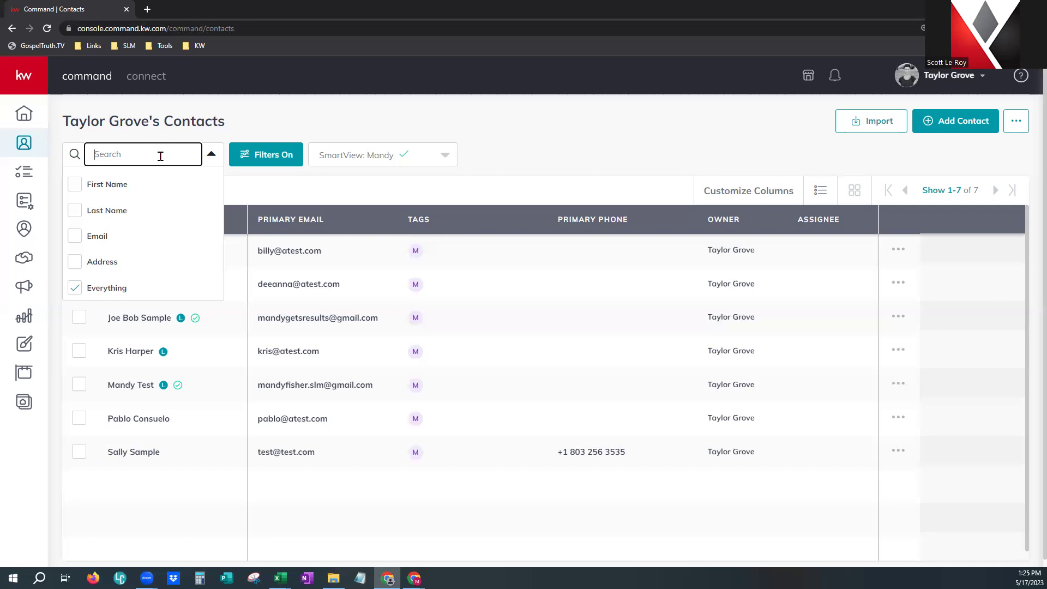
text(3535)
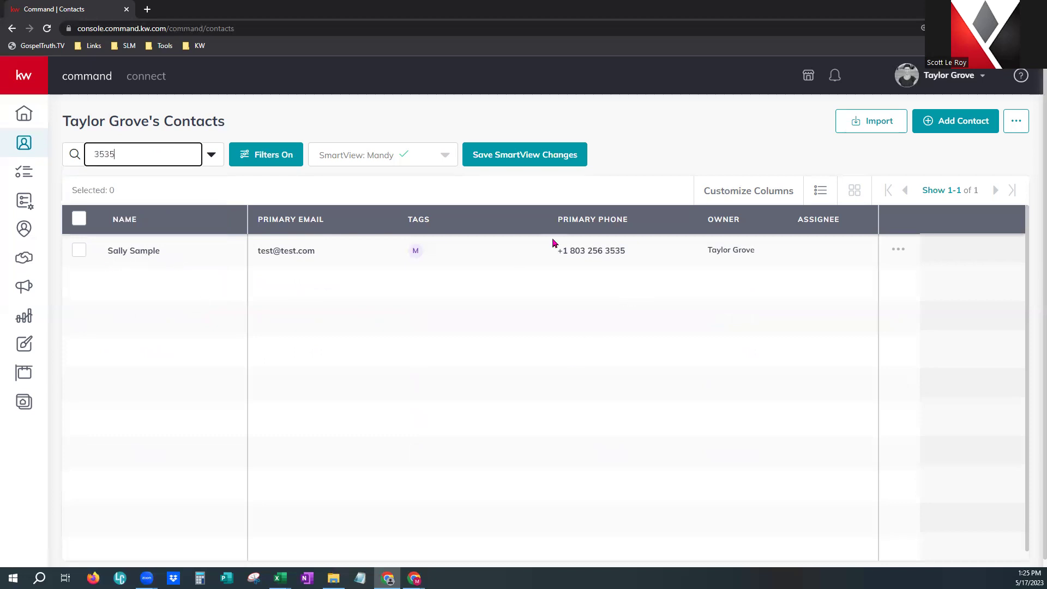
Replace the search with 'fake', then clear the search box
double_click(109, 157)
text(fake)
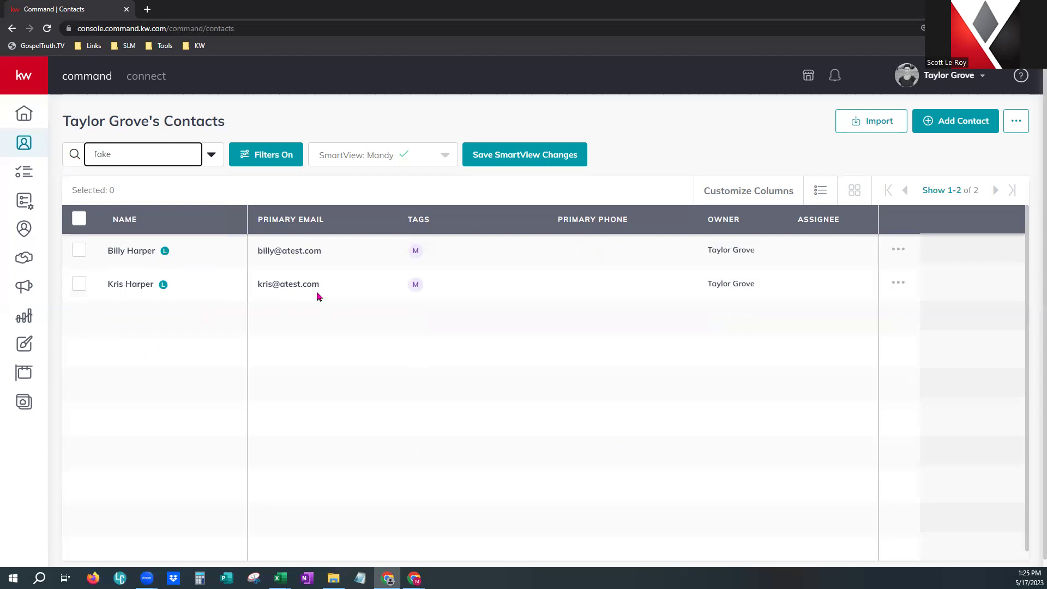
drag(112, 155, 64, 156)
key(BackSpace)
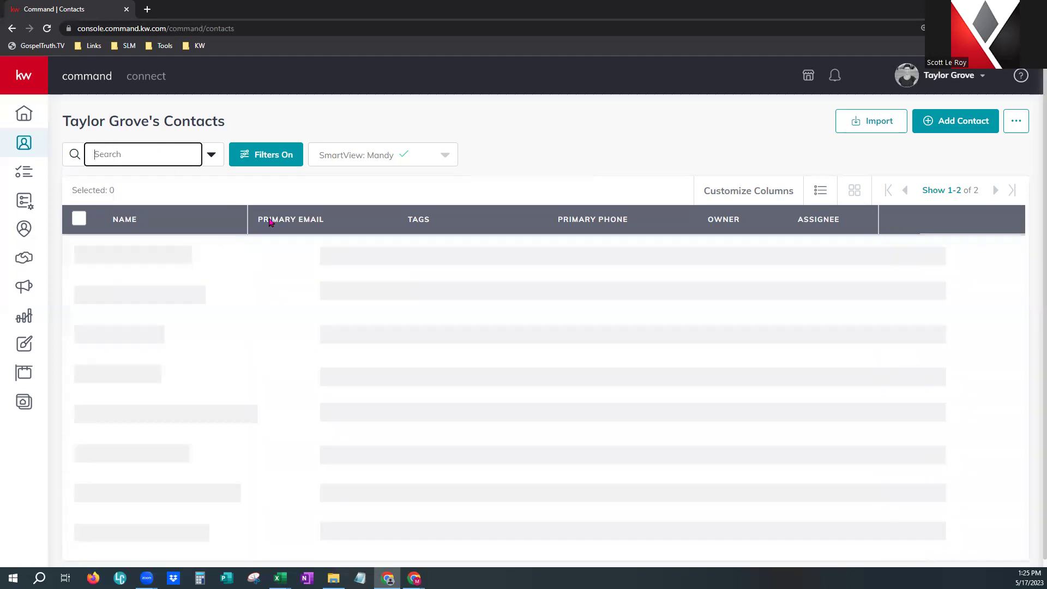
Restore the unfiltered contact list showing 1-7 of 7
click(574, 146)
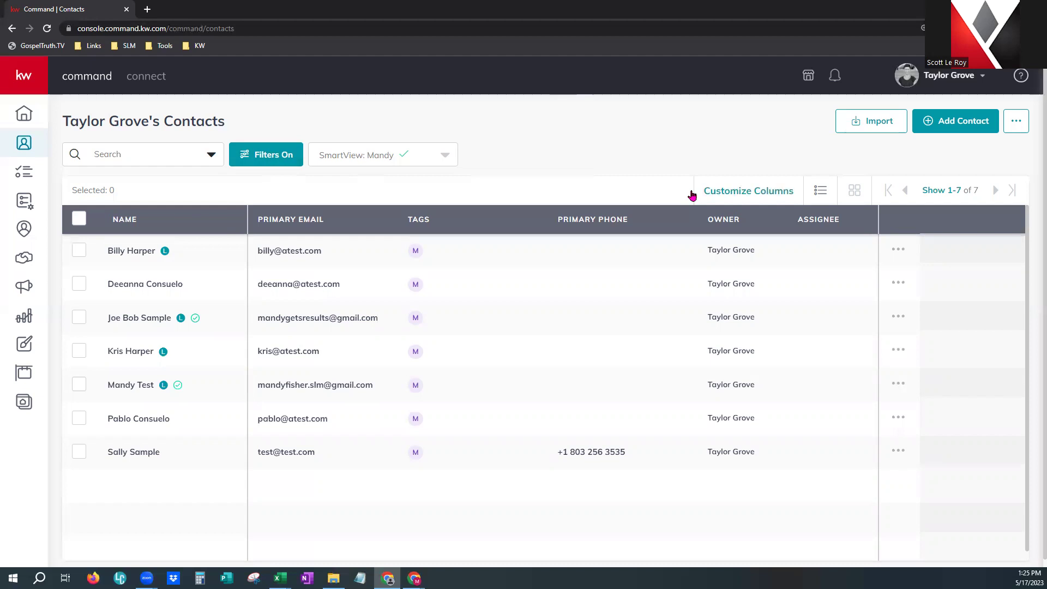
click(304, 224)
Add the Last Contacted column to the Mandy SmartView's columns
click(744, 195)
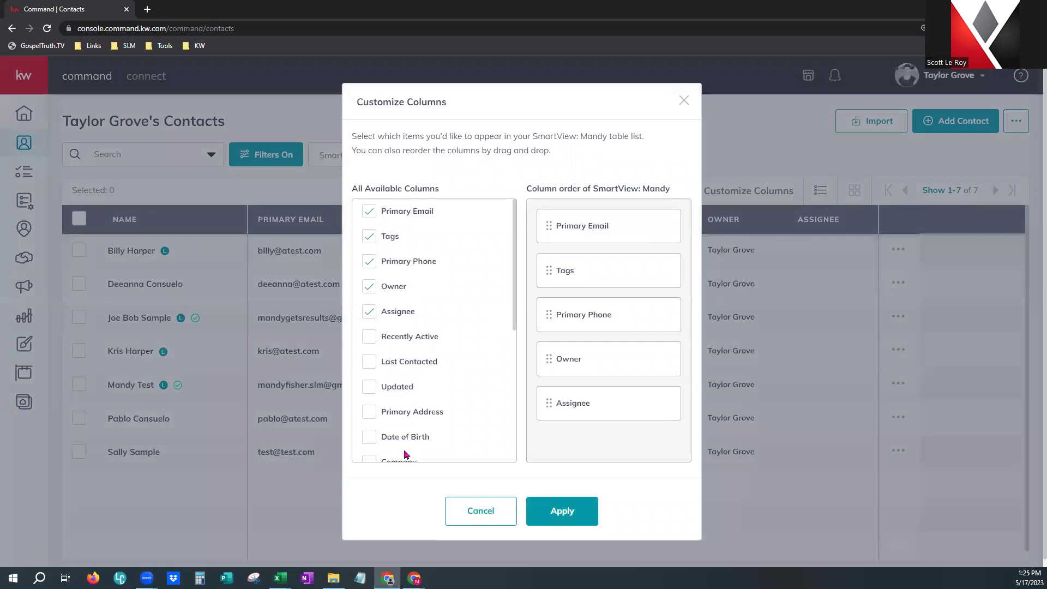
scroll(436, 400, down, 2)
scroll(436, 398, down, 2)
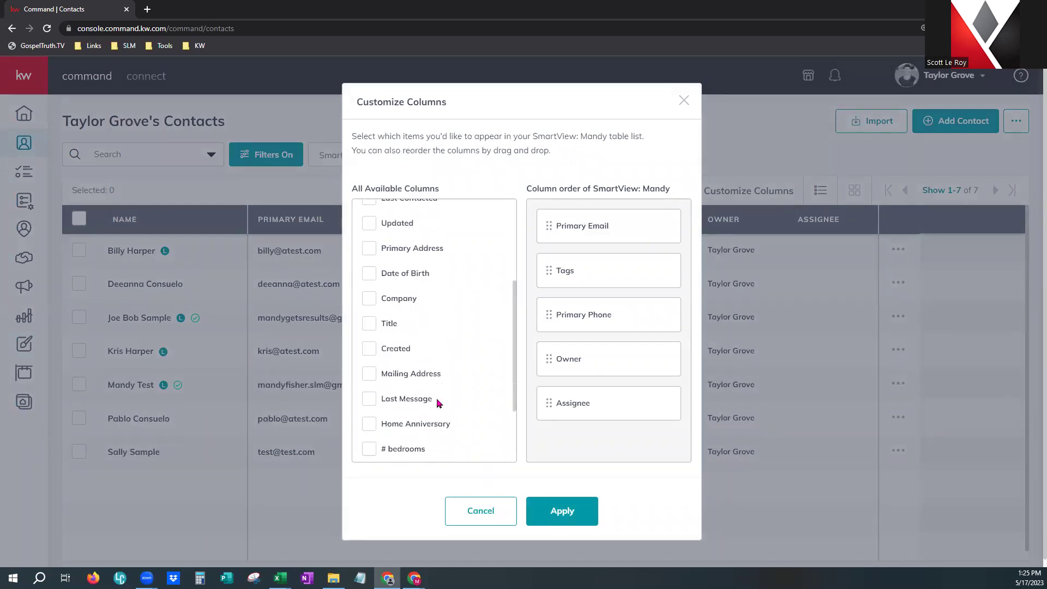
scroll(436, 398, up, 3)
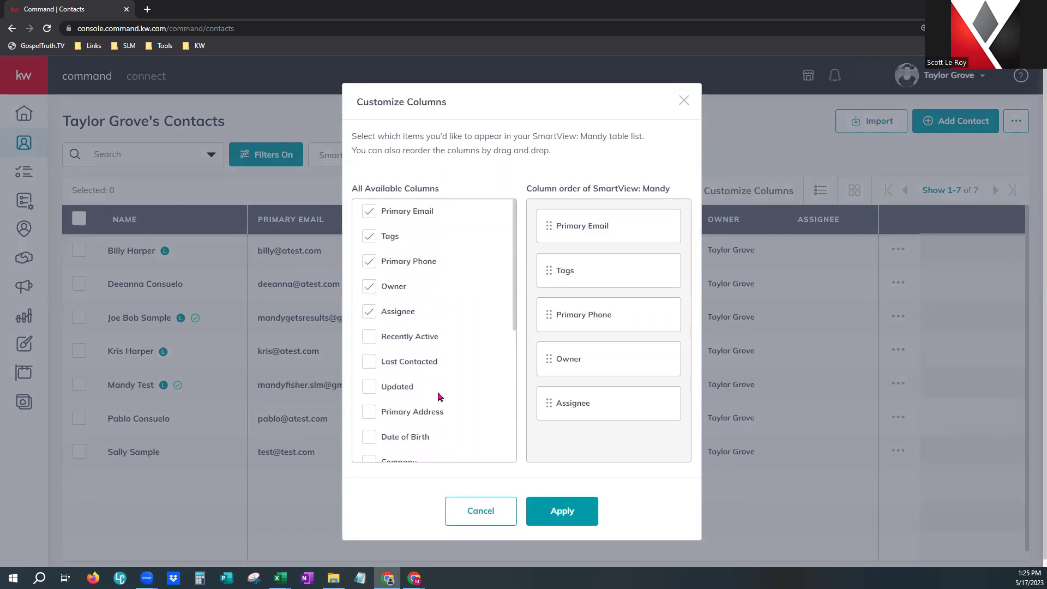
click(363, 363)
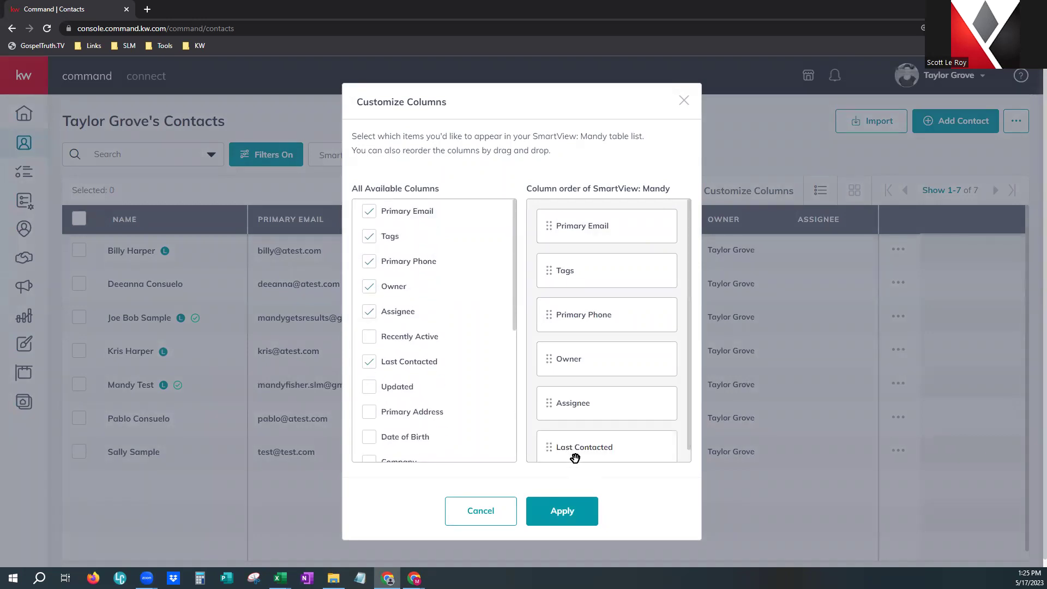
Reorder columns to Last Contacted, Tags, Primary Email, Owner, Assignee, Primary Phone and apply
drag(584, 454, 587, 221)
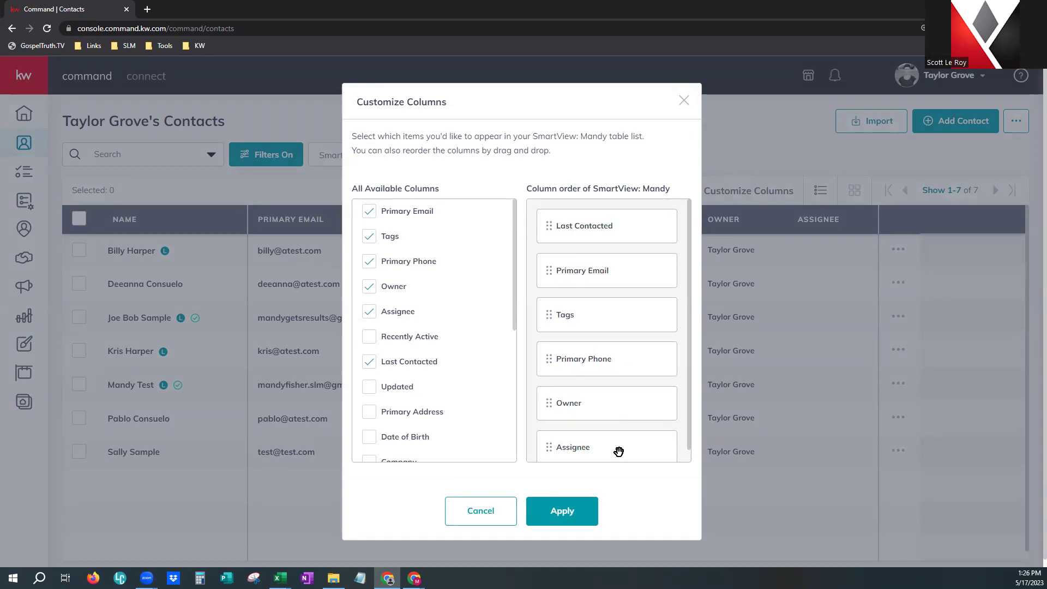
drag(619, 412, 606, 328)
drag(606, 439, 604, 355)
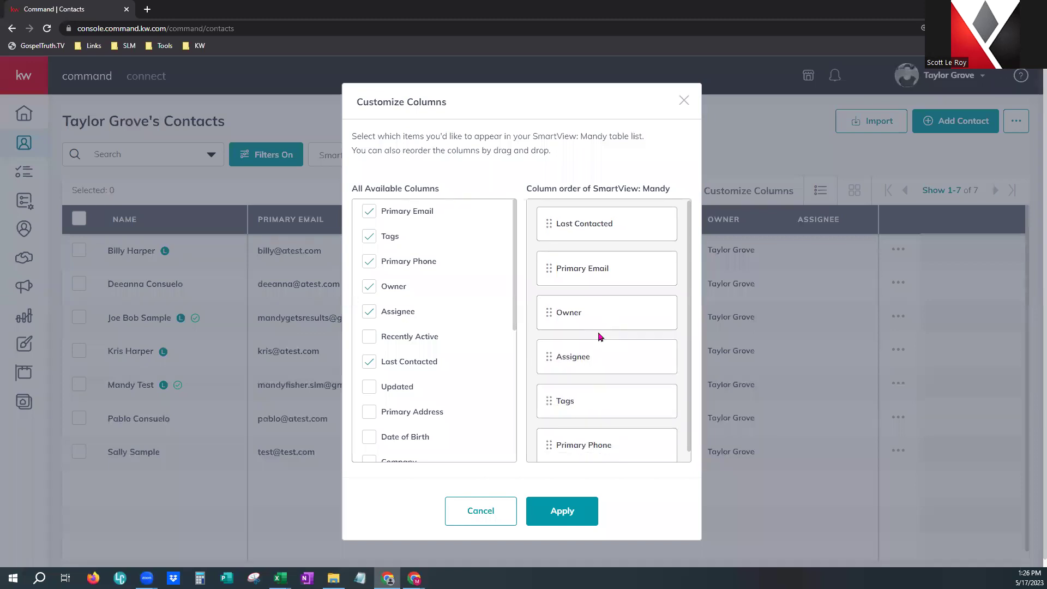
scroll(620, 433, down, 1)
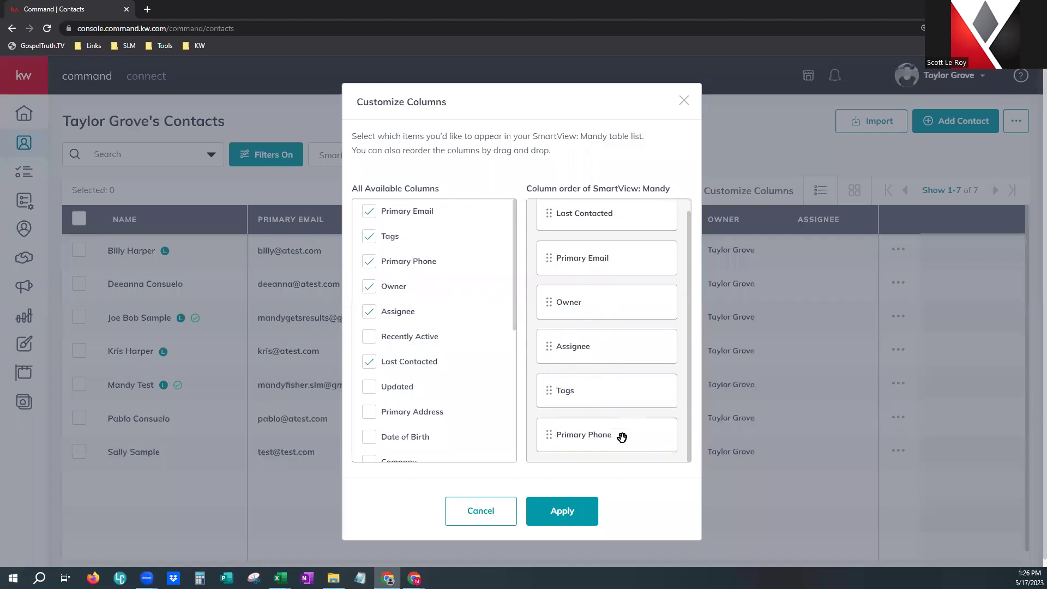
drag(591, 399, 595, 264)
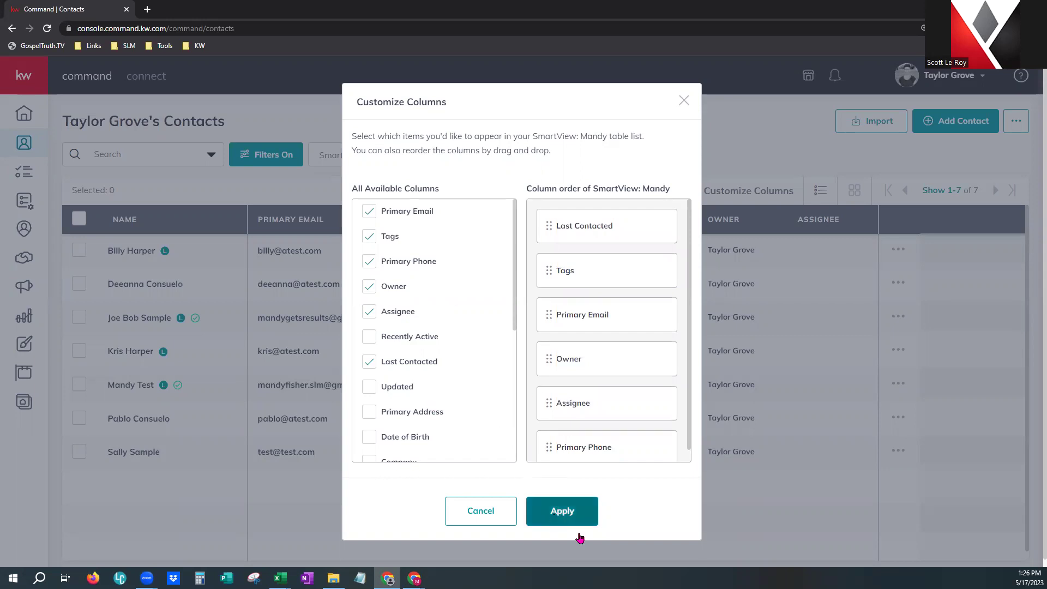
click(567, 512)
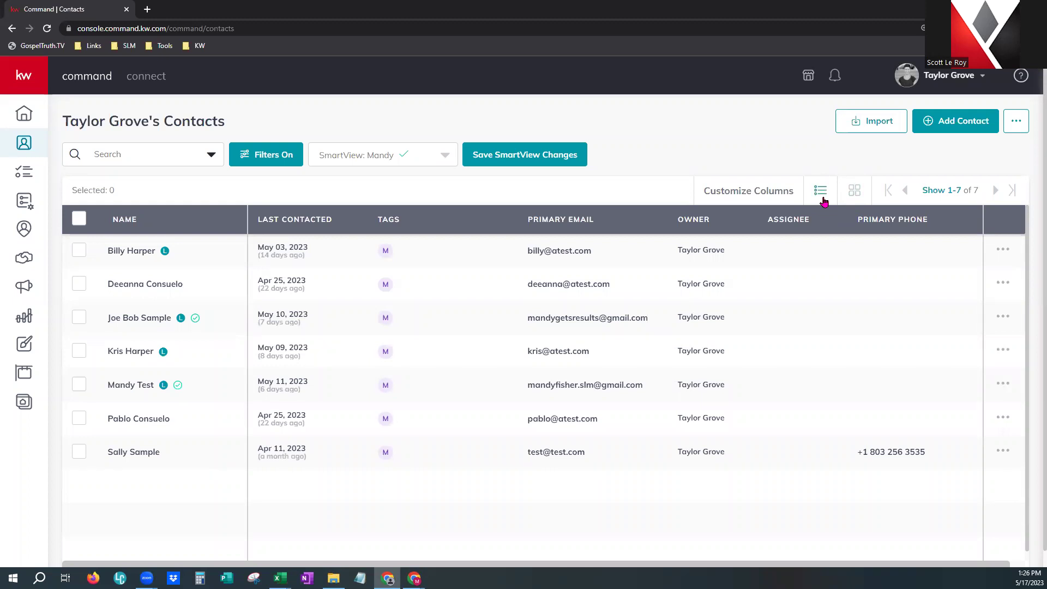
Sort contacts by Last Contacted, newest first, and switch to card view and back to the table
click(315, 224)
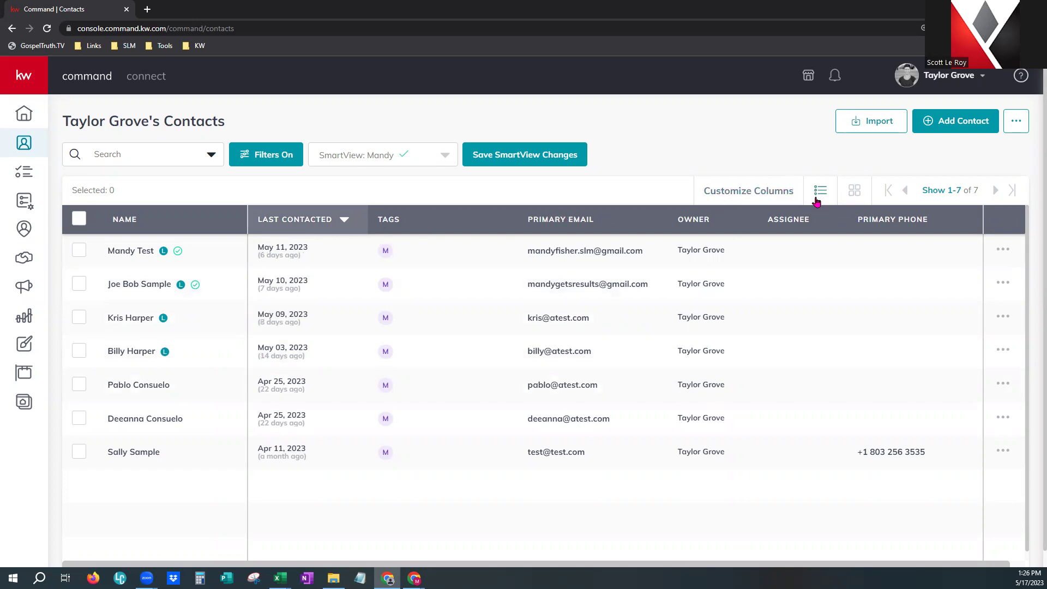
click(855, 191)
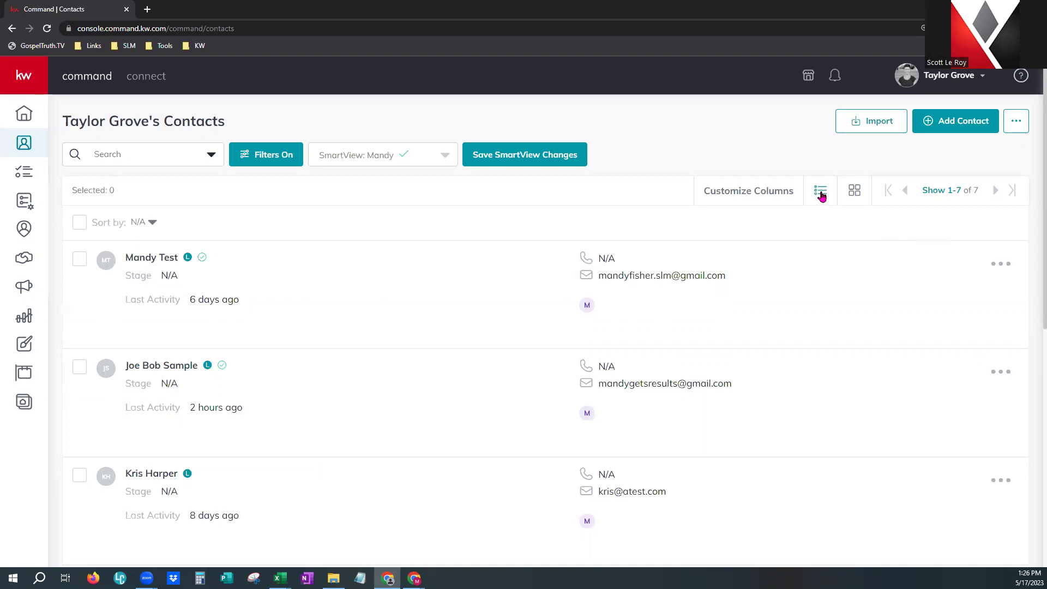
click(820, 192)
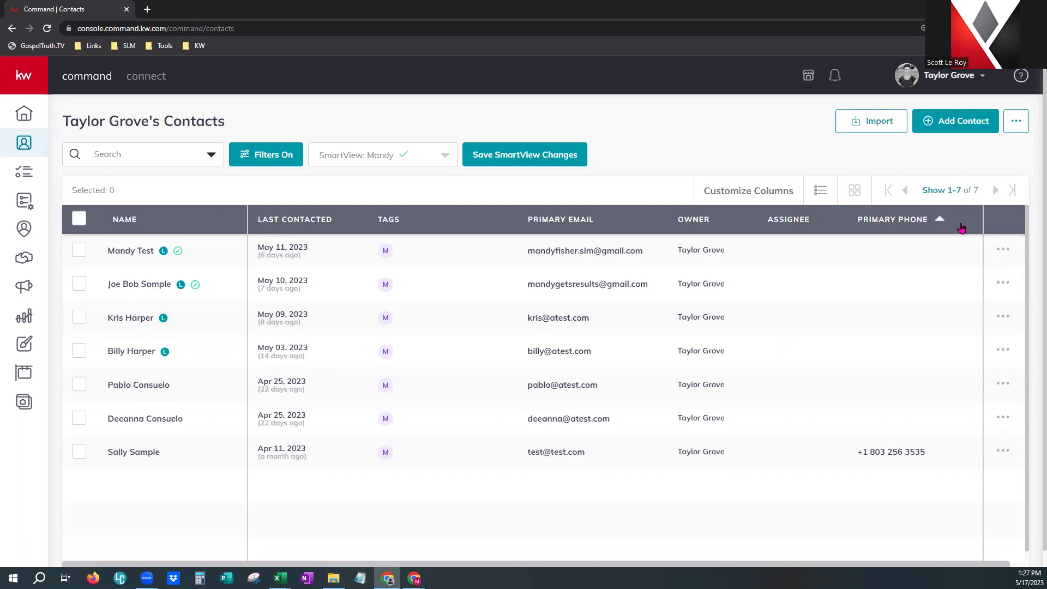
Show 500 contacts per page, then open and close the top contact's row actions menu
click(947, 194)
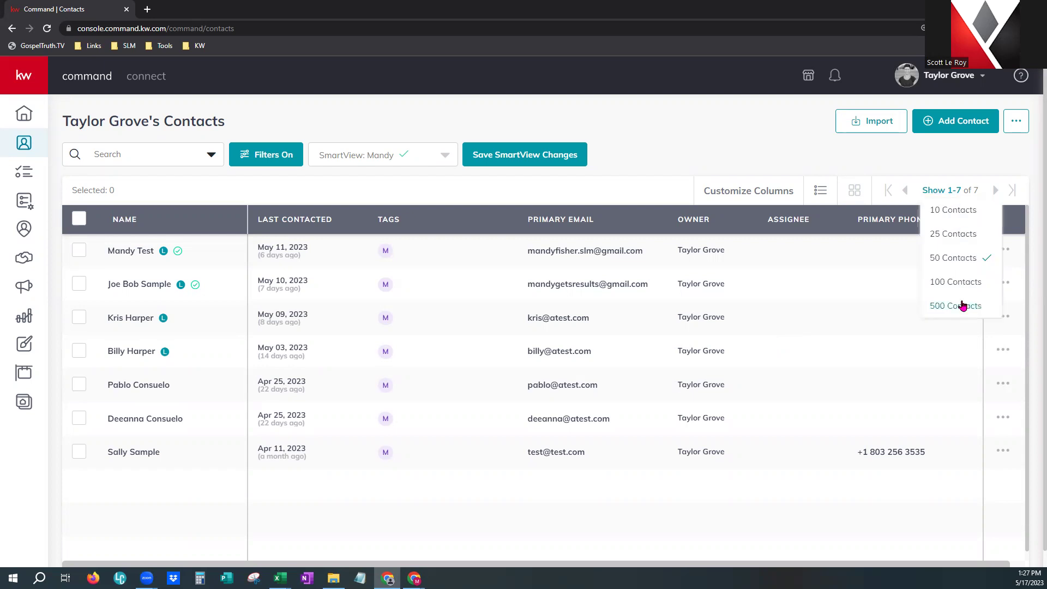
click(963, 305)
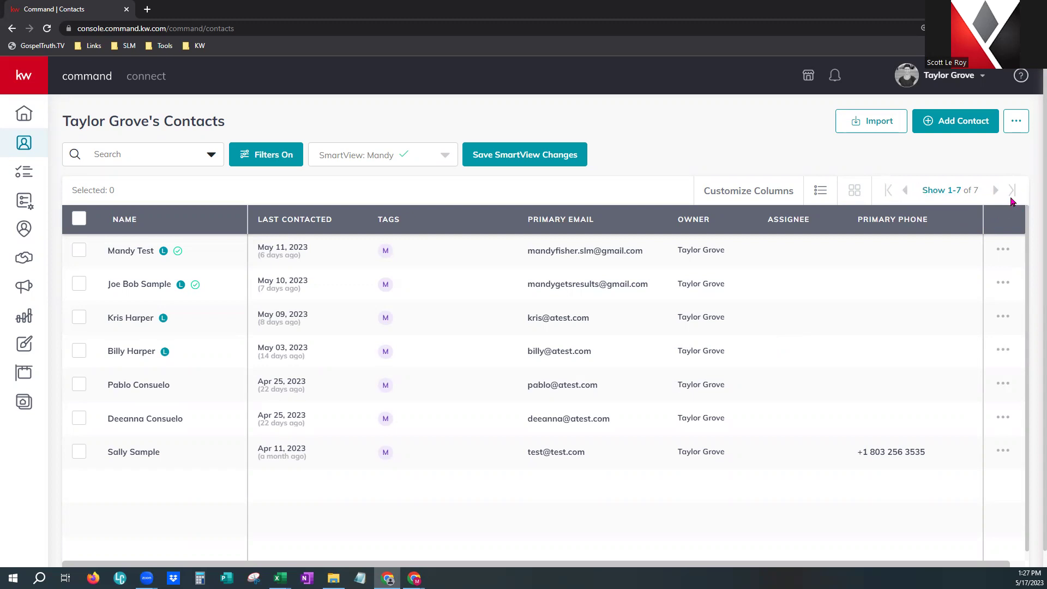
click(1009, 255)
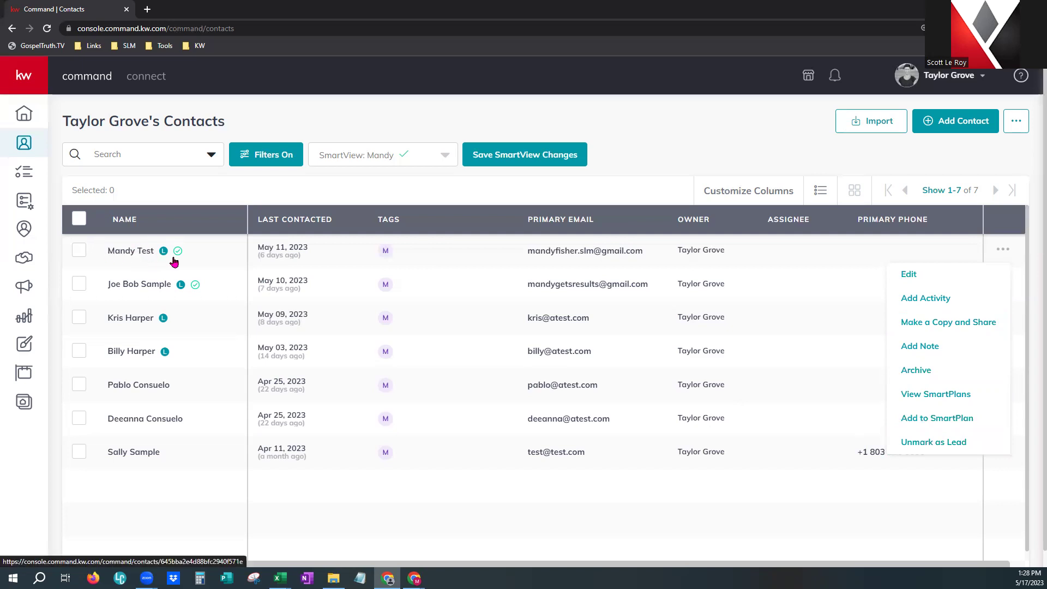
click(1004, 254)
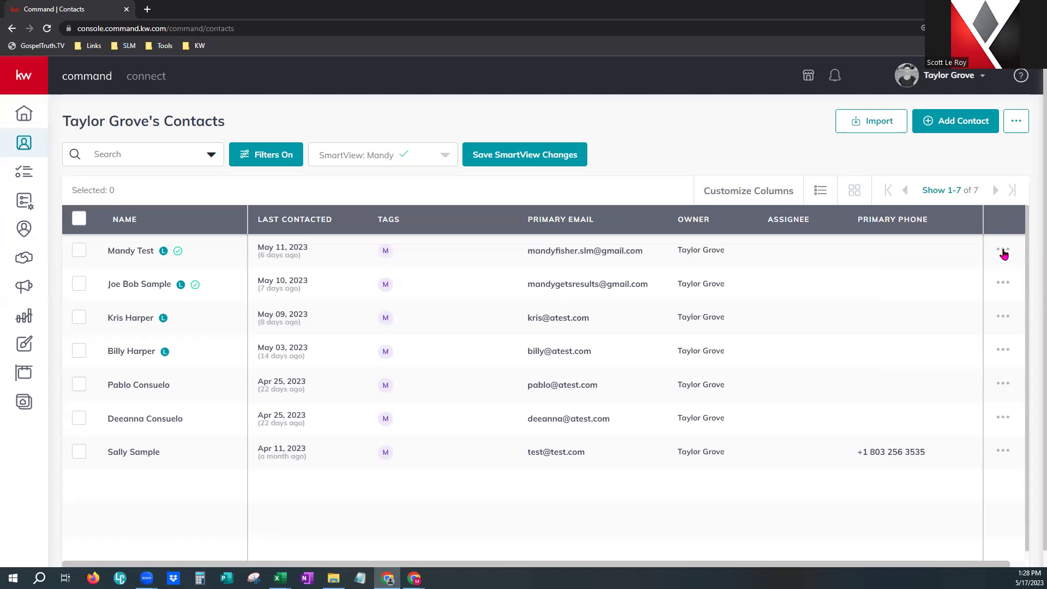
click(274, 156)
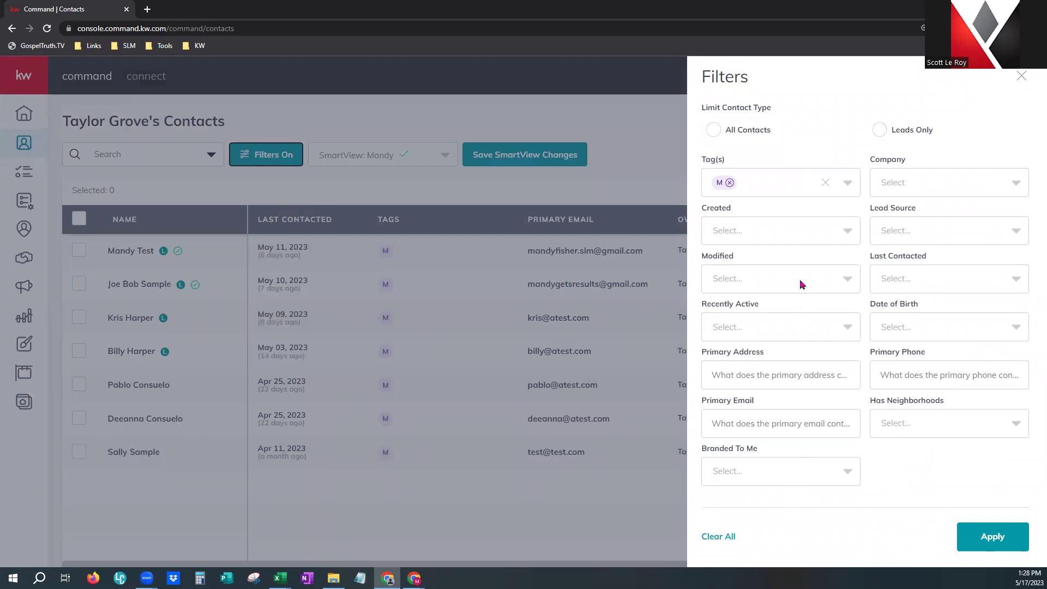
click(750, 138)
click(885, 130)
click(545, 191)
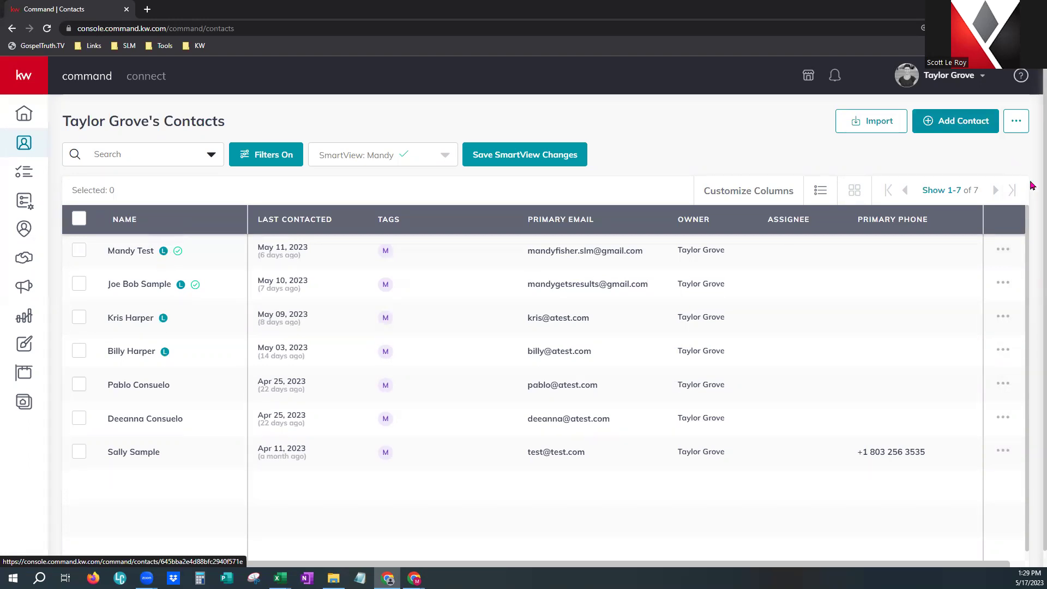
click(276, 156)
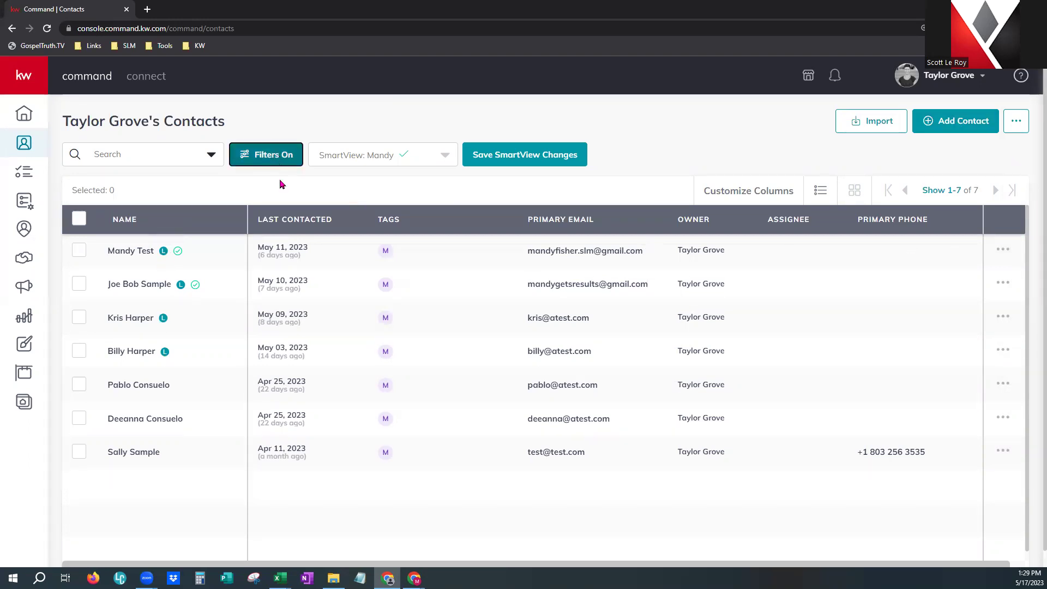
click(762, 194)
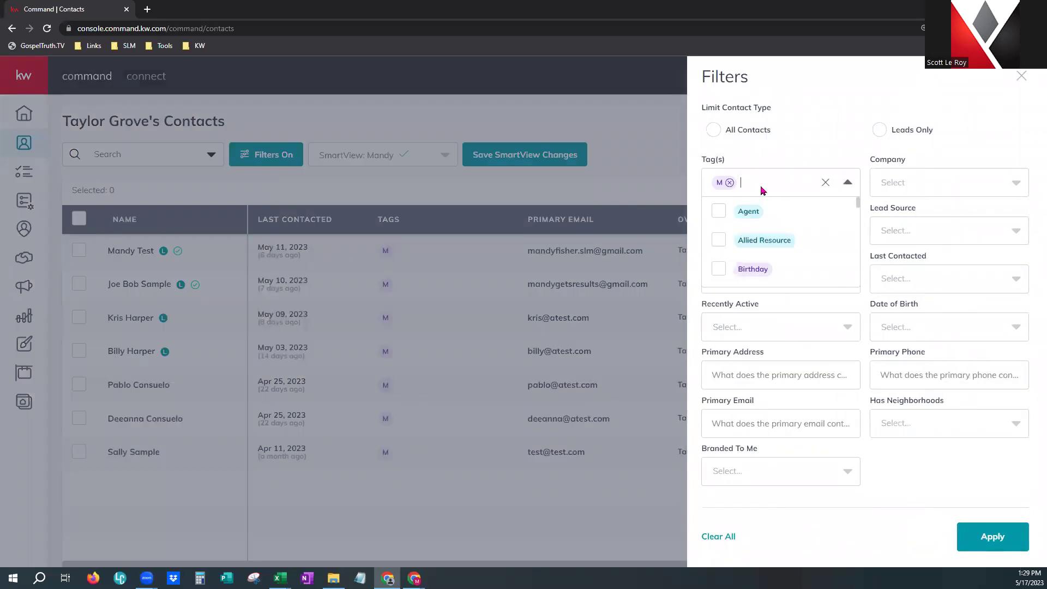
text(open)
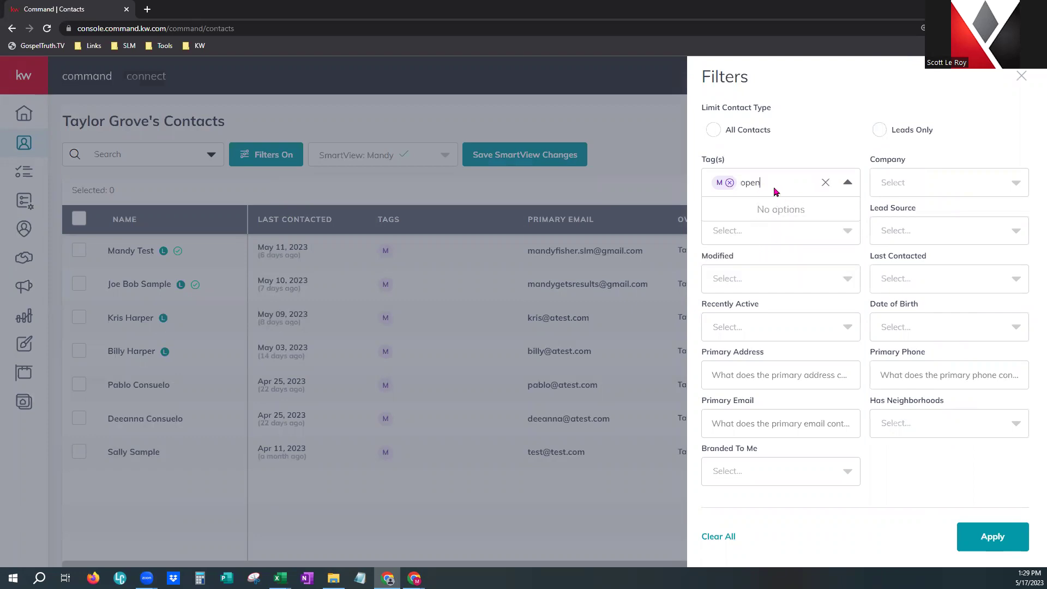
key(BackSpace)
key(BackSpace)
key(BackSpace)
key(BackSpace)
text(mandy)
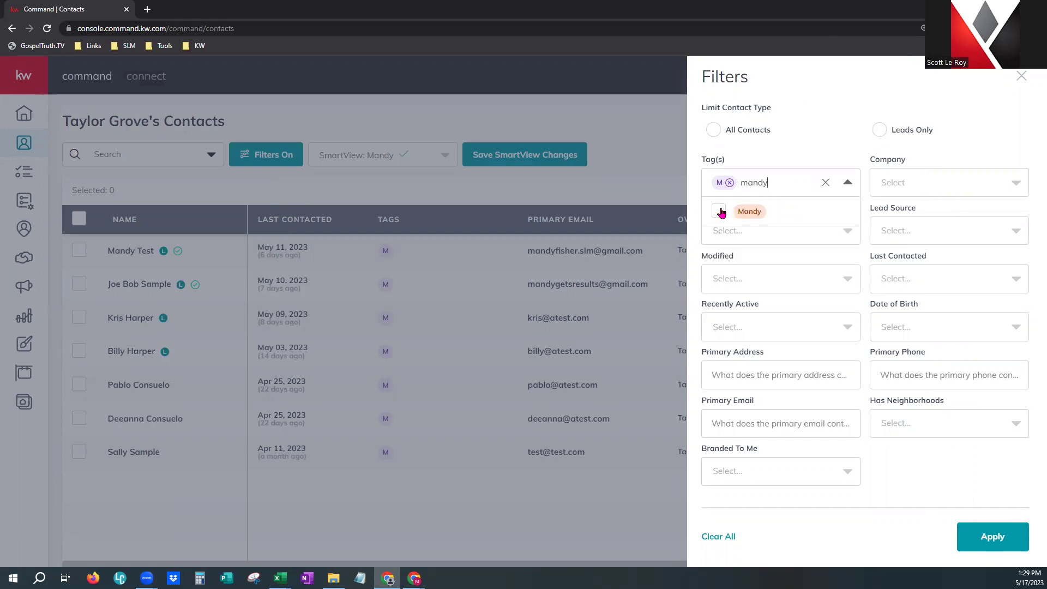
click(719, 211)
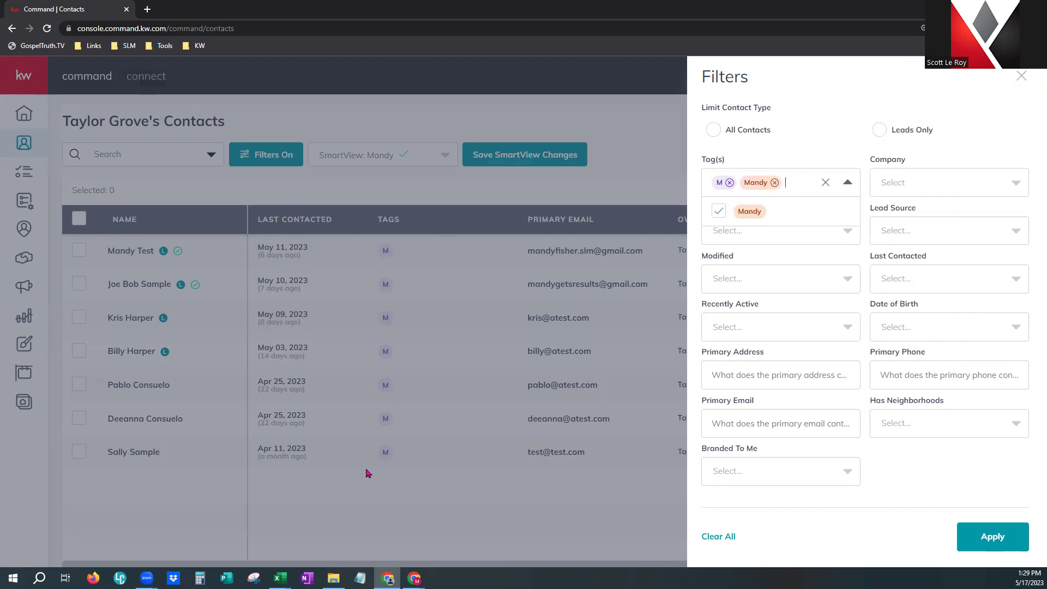
click(775, 182)
click(946, 182)
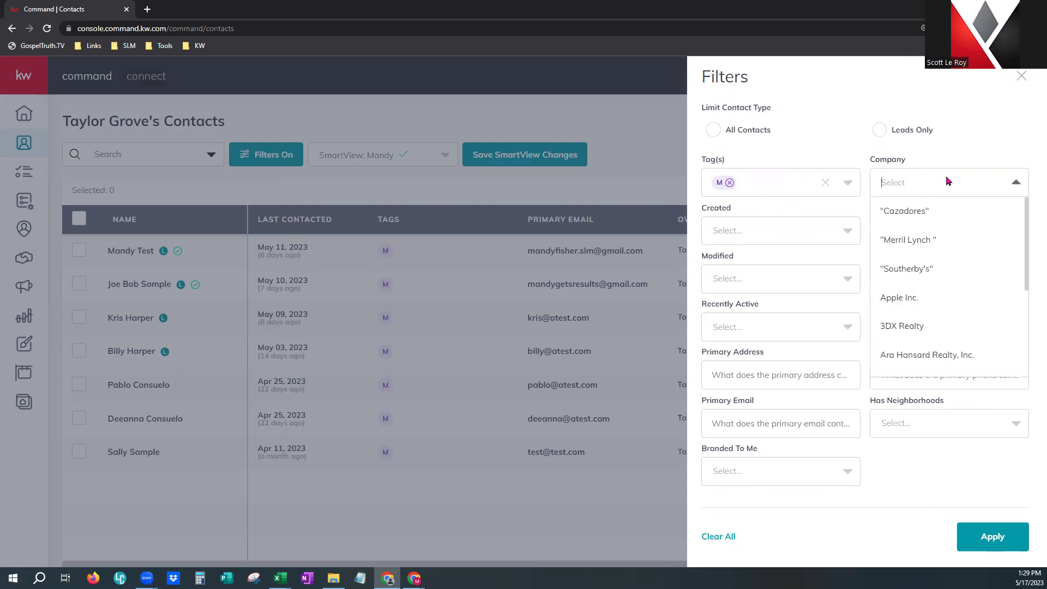
click(800, 242)
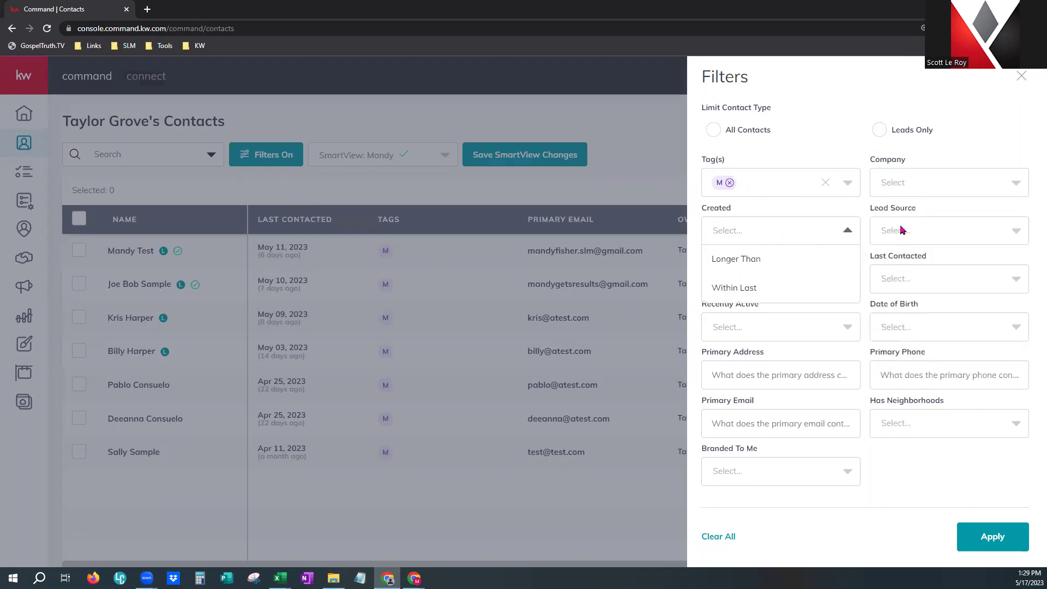
click(910, 286)
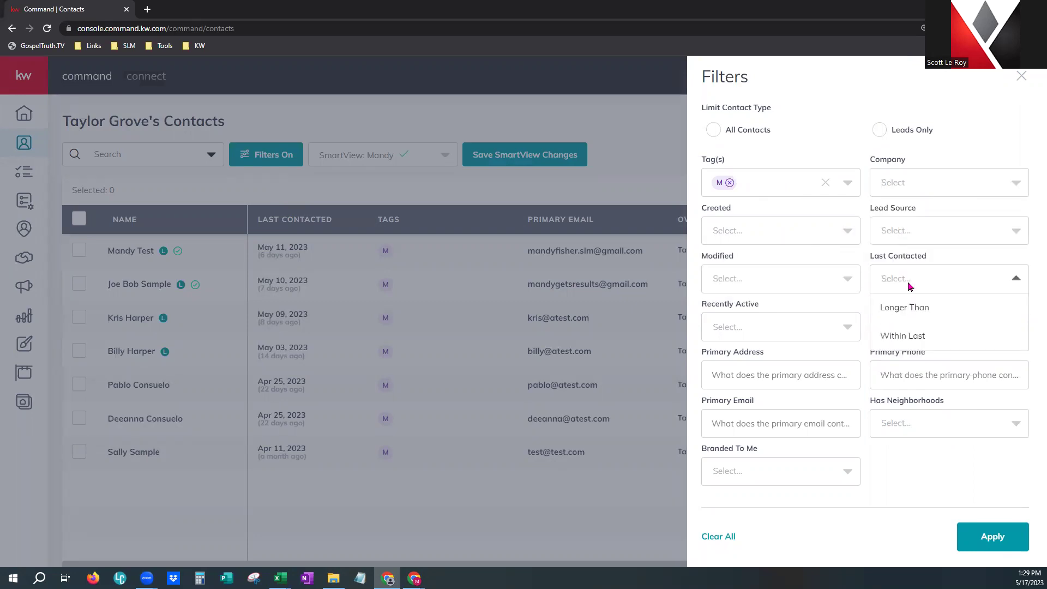
click(783, 282)
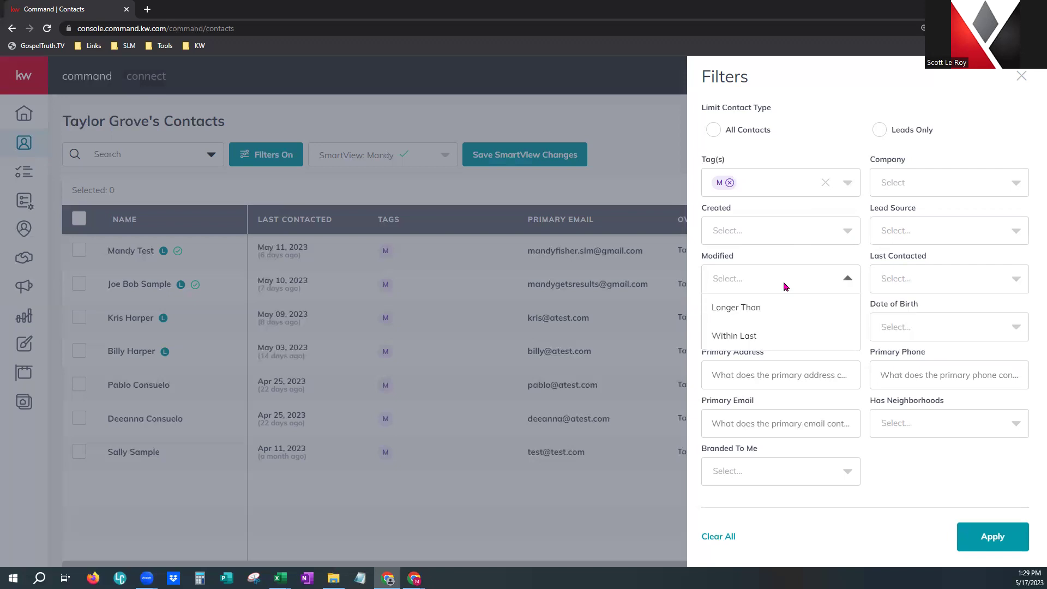
click(759, 345)
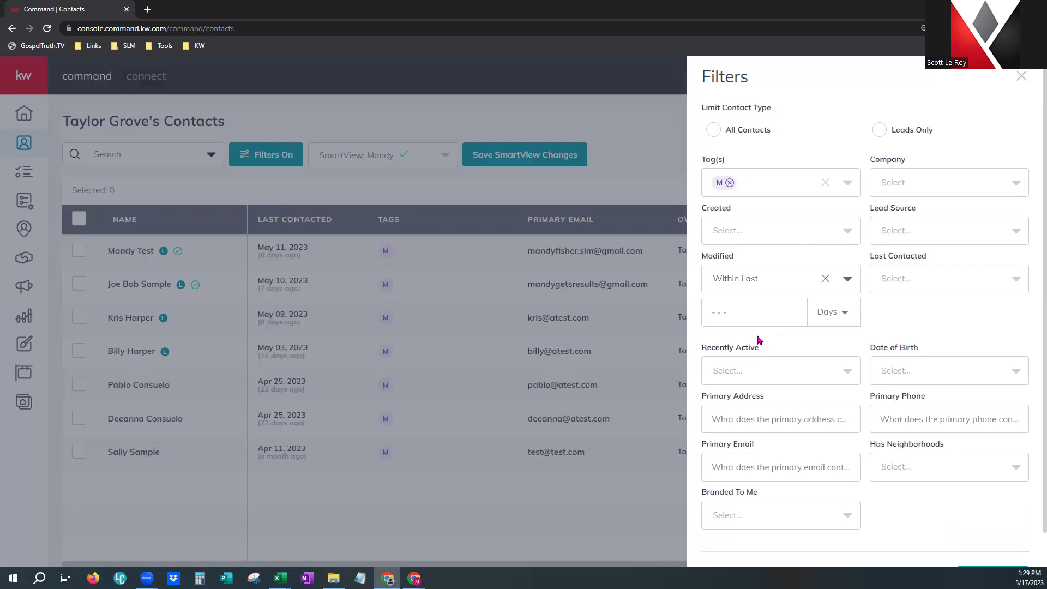
click(825, 320)
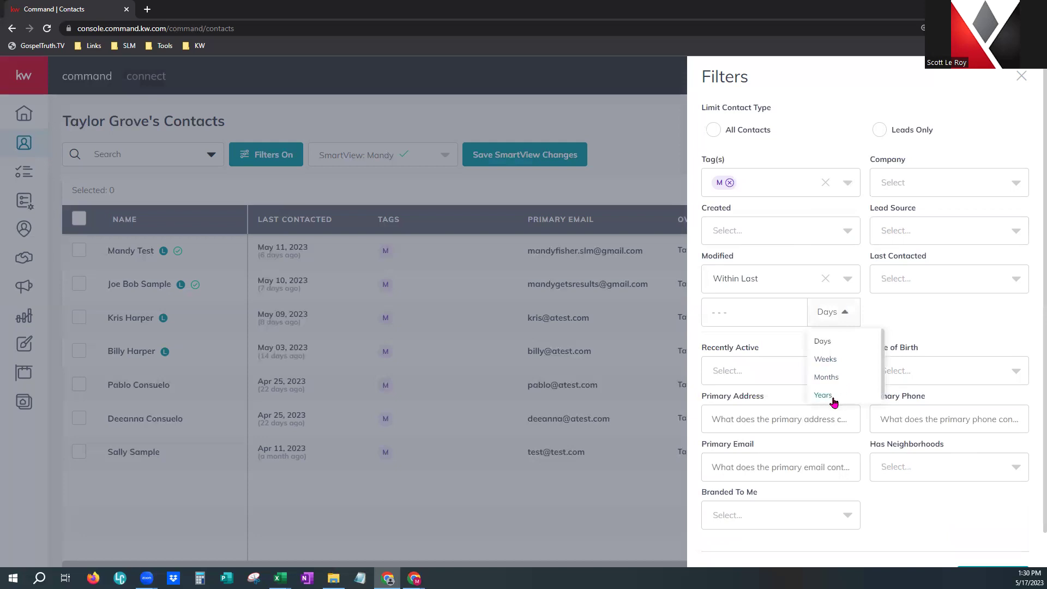
click(995, 318)
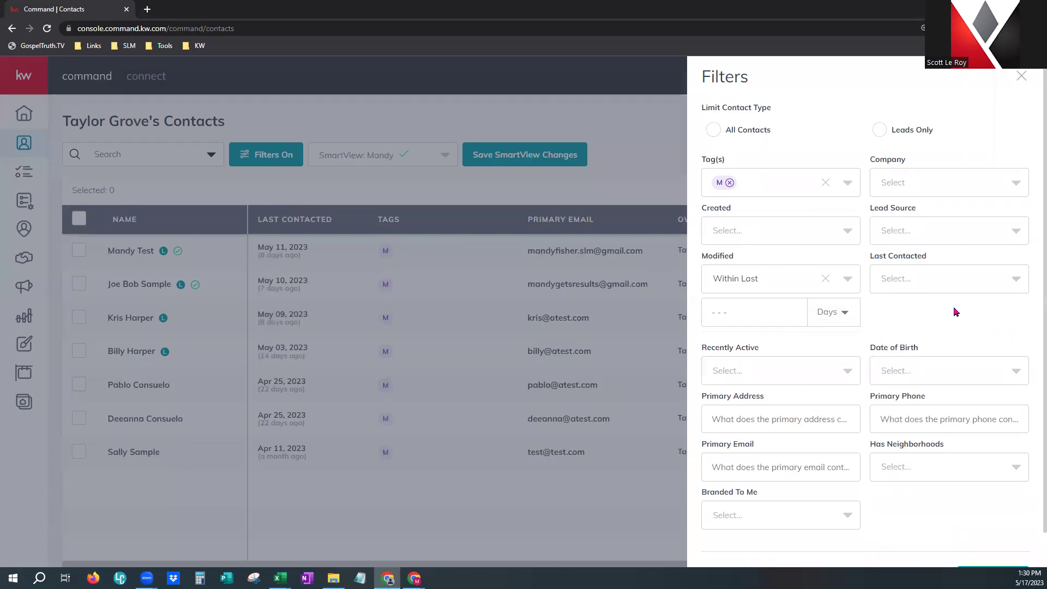
click(914, 239)
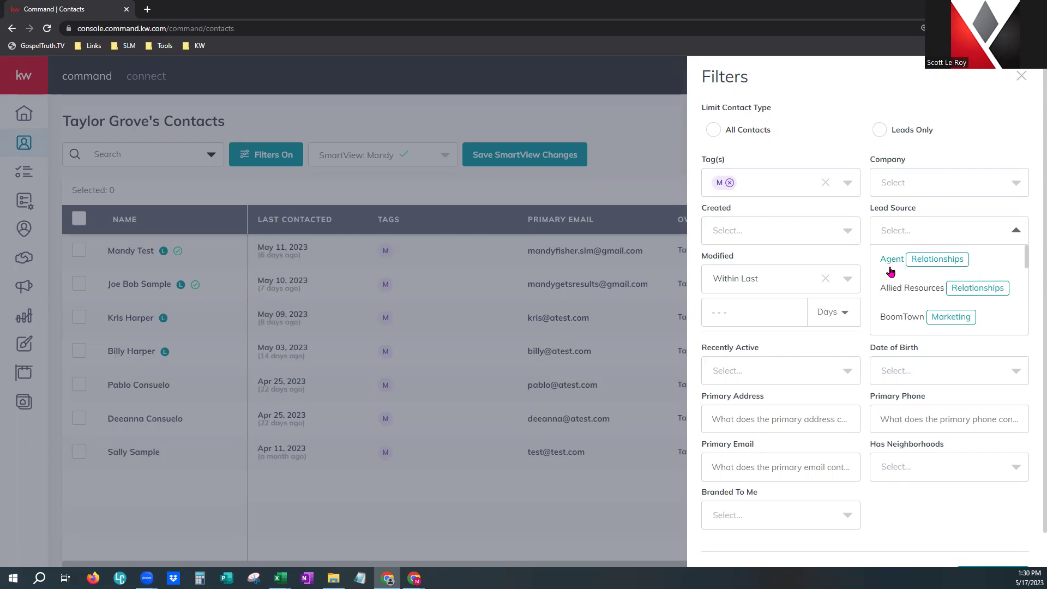
click(970, 347)
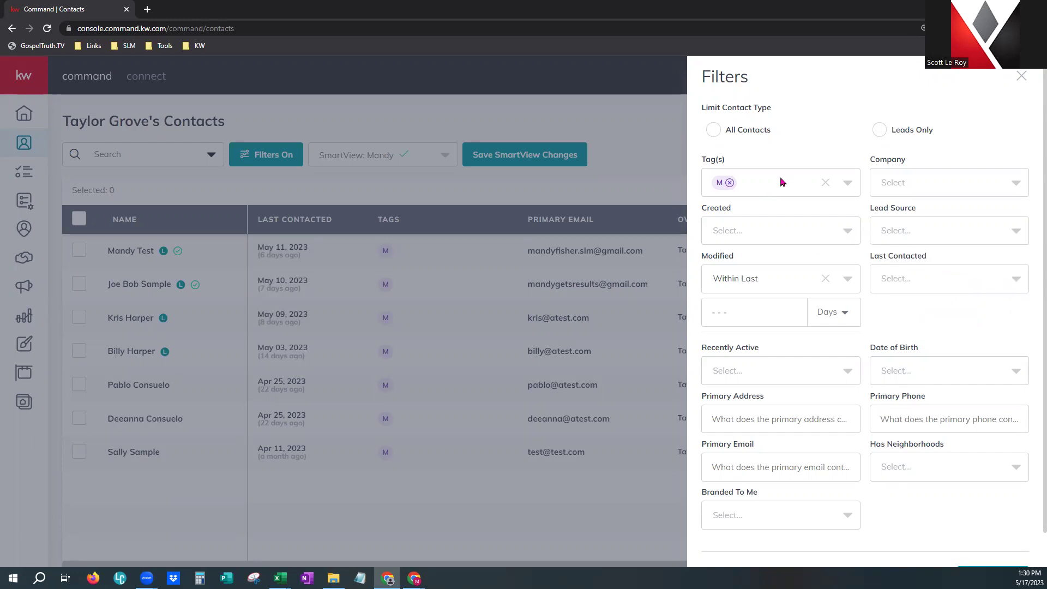
click(826, 278)
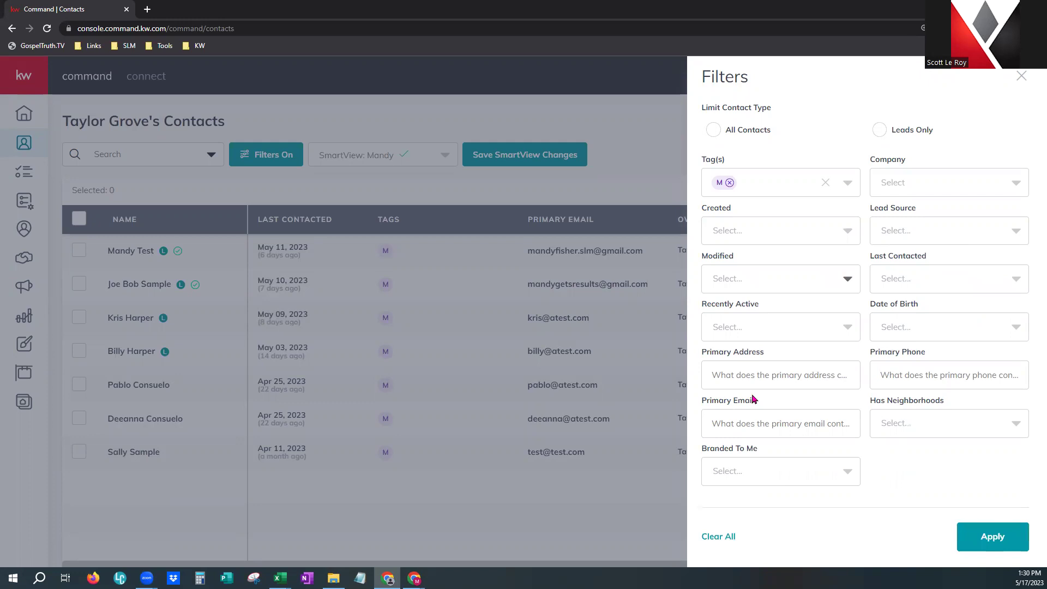
Browse the recent activity, date of birth, address, neighborhoods and branded-to-me filter options
click(757, 326)
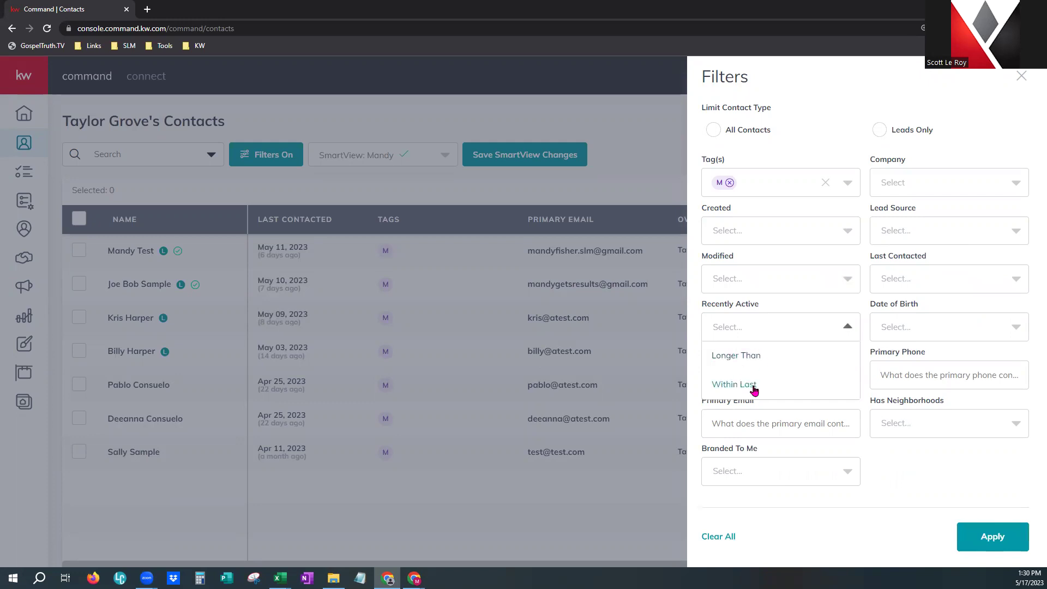
click(936, 333)
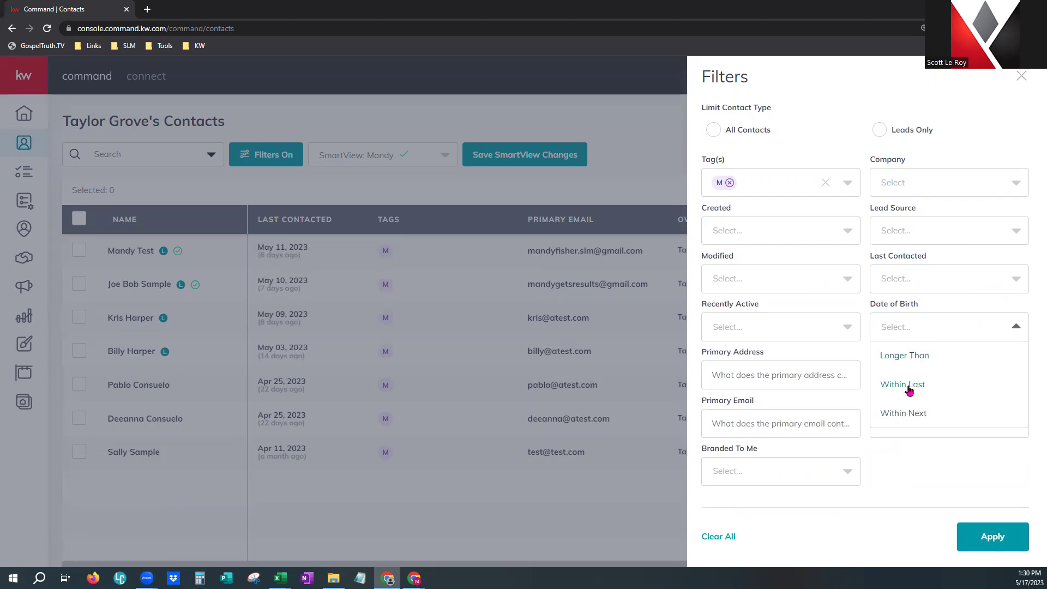
click(993, 306)
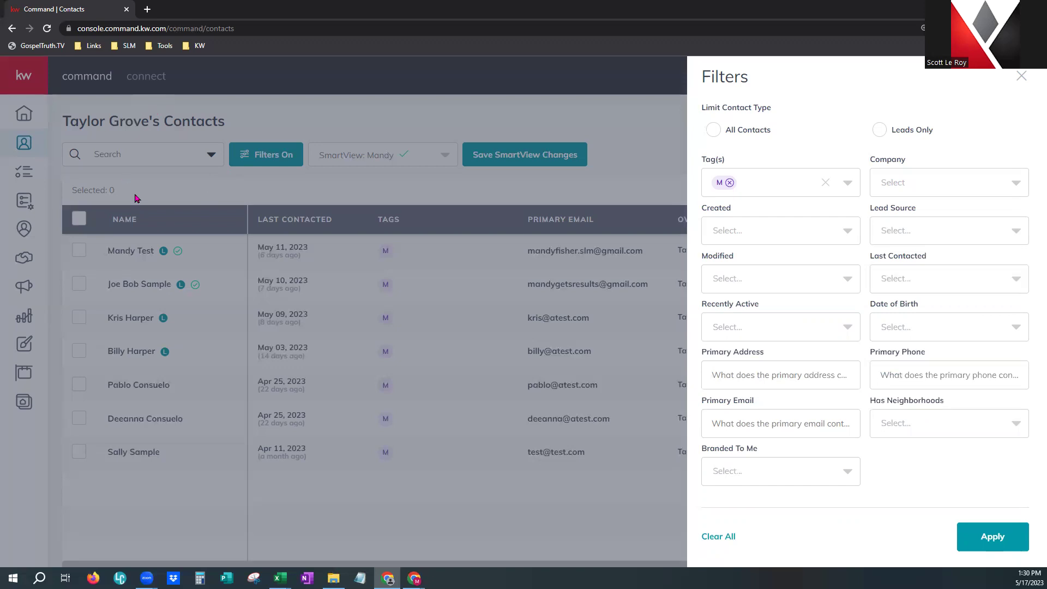
click(730, 372)
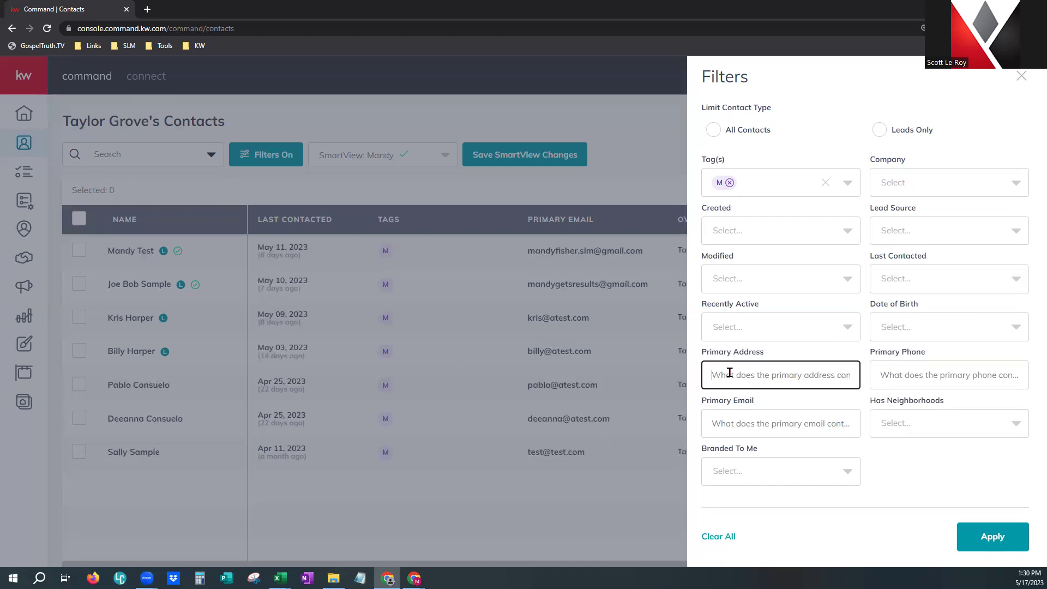
click(964, 434)
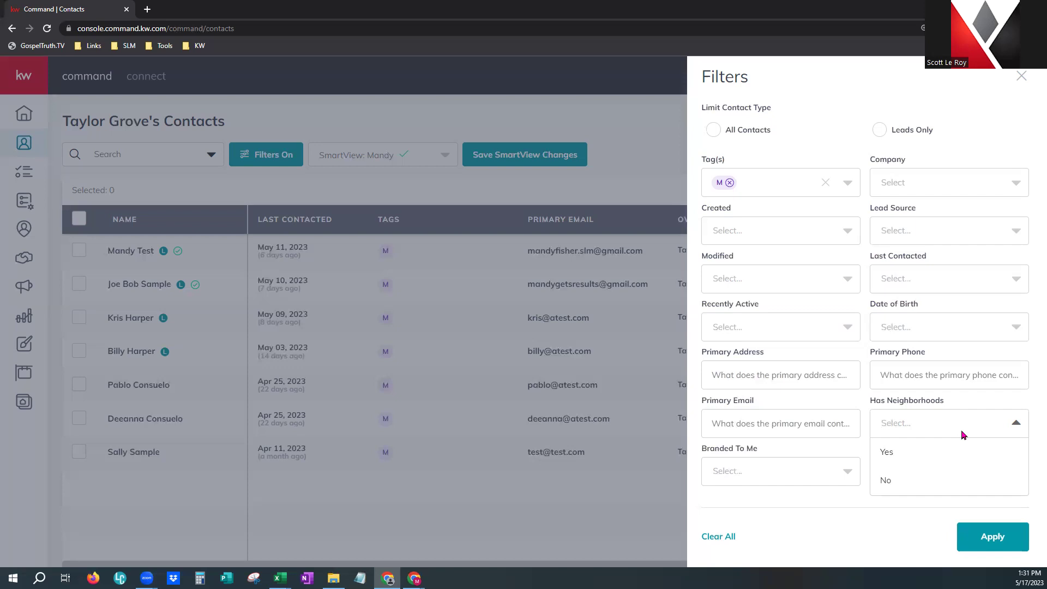
click(892, 481)
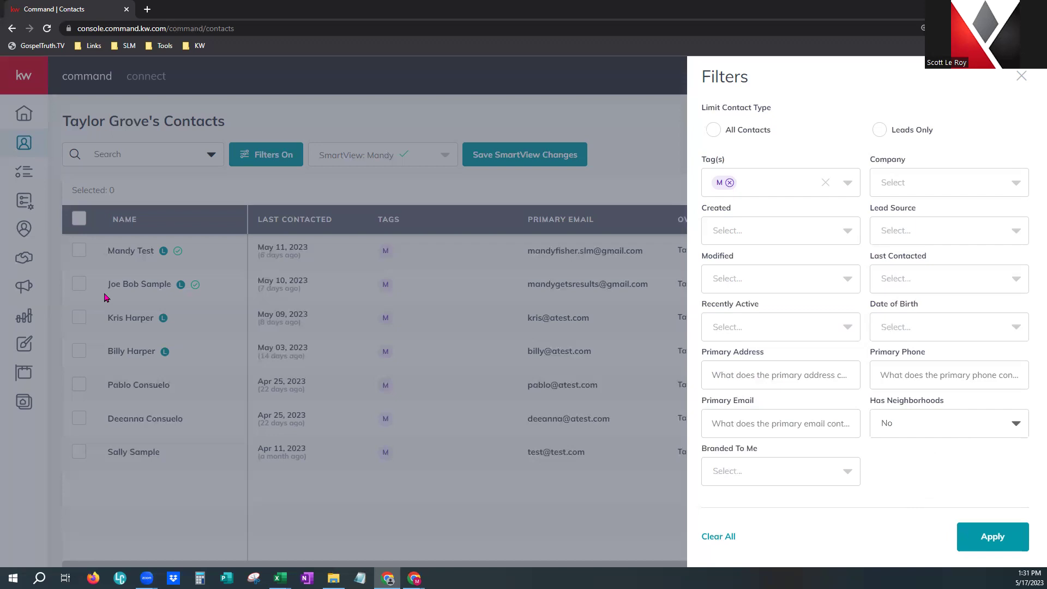
click(927, 426)
click(729, 480)
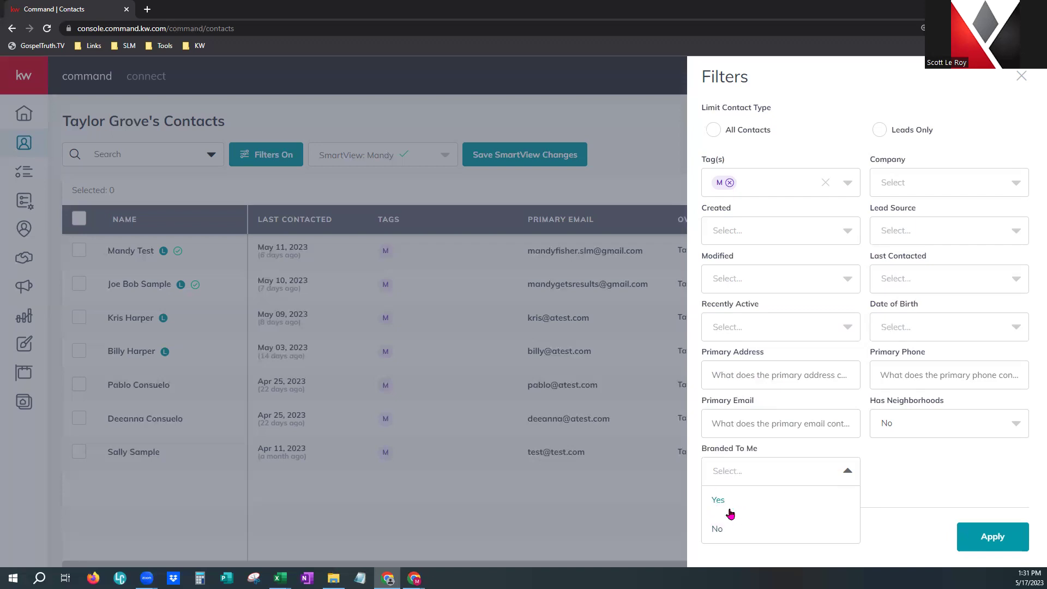
click(892, 472)
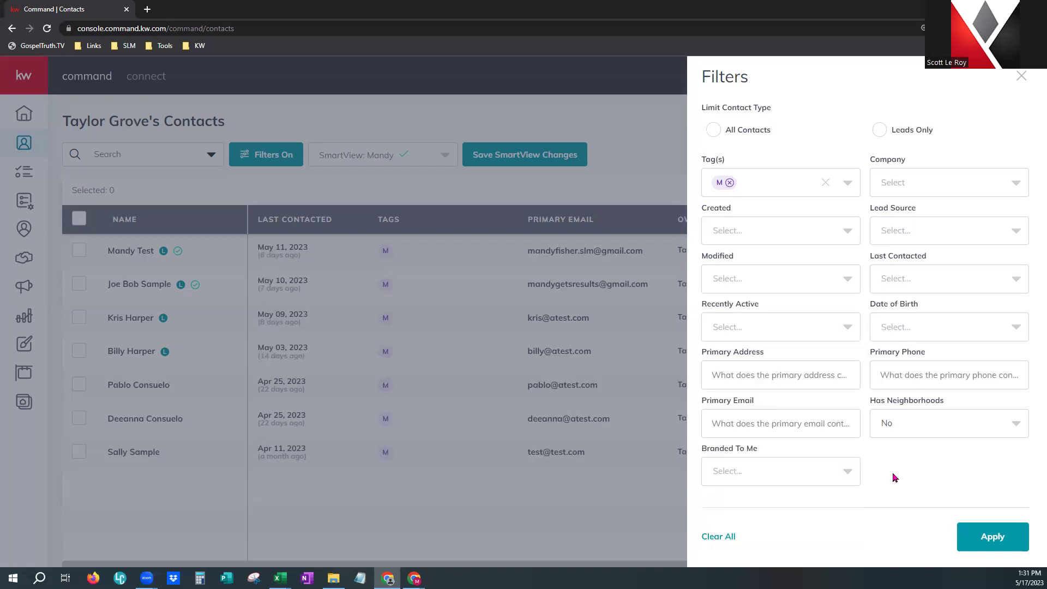
Clear all filters, then apply Leads Only with Branded To Me set to No
click(718, 539)
click(882, 133)
click(758, 487)
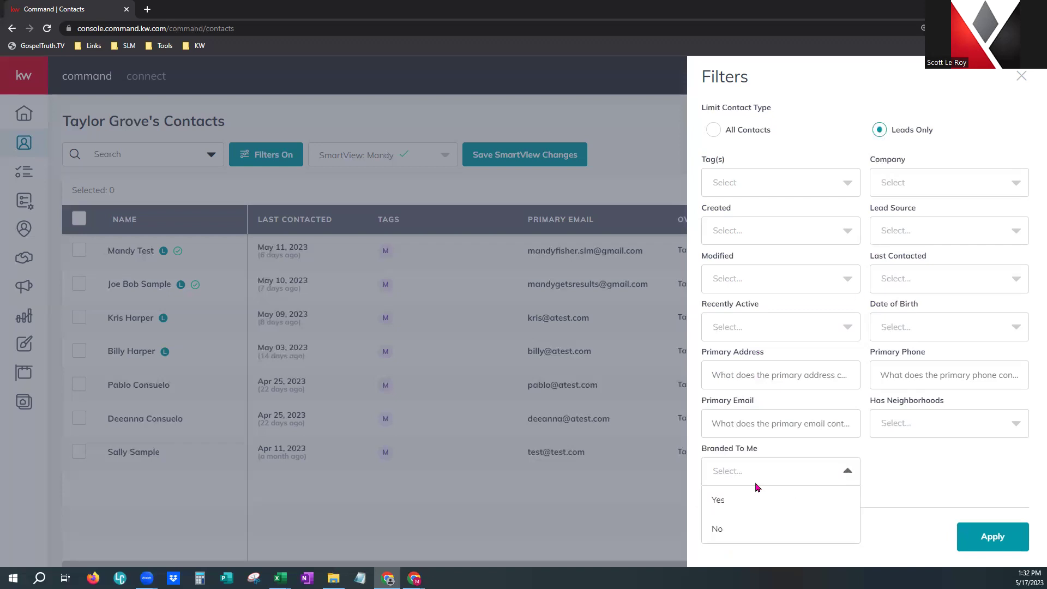
click(717, 529)
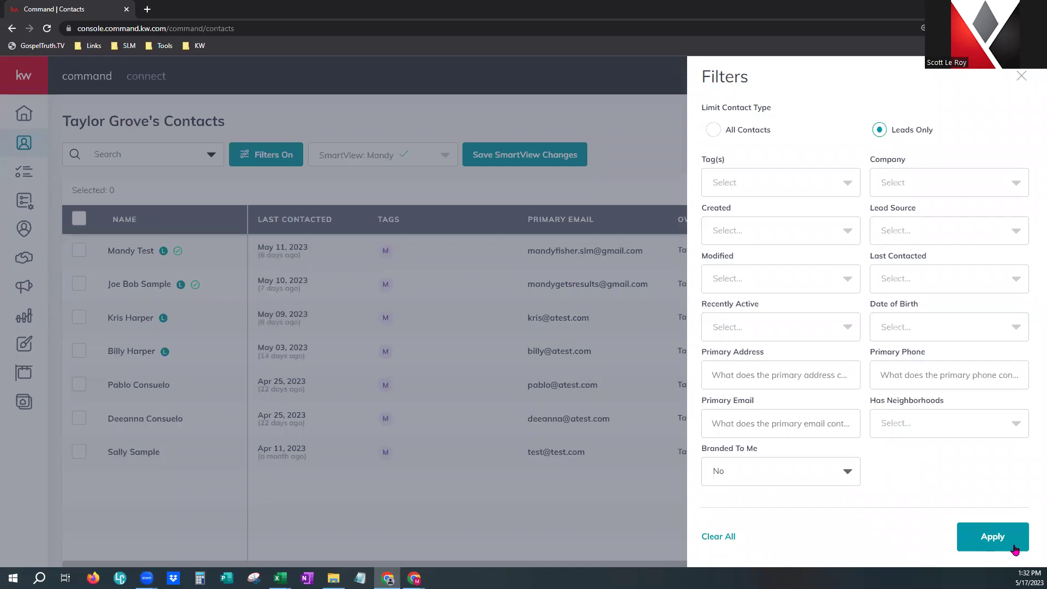
click(984, 543)
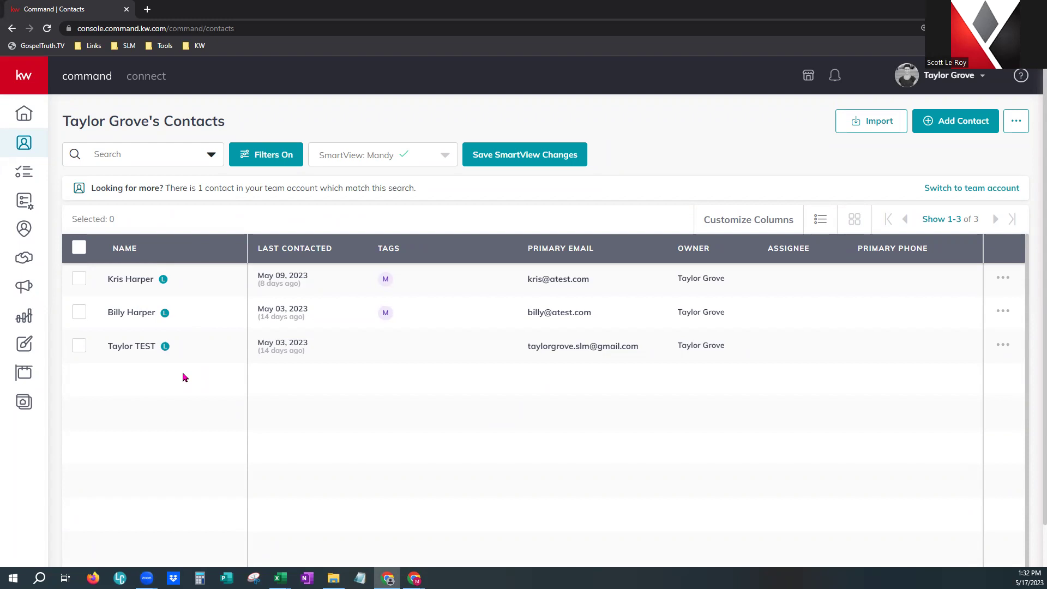
Open the SmartView dropdown scrolled to the top, showing Create and Manage SmartViews
click(342, 162)
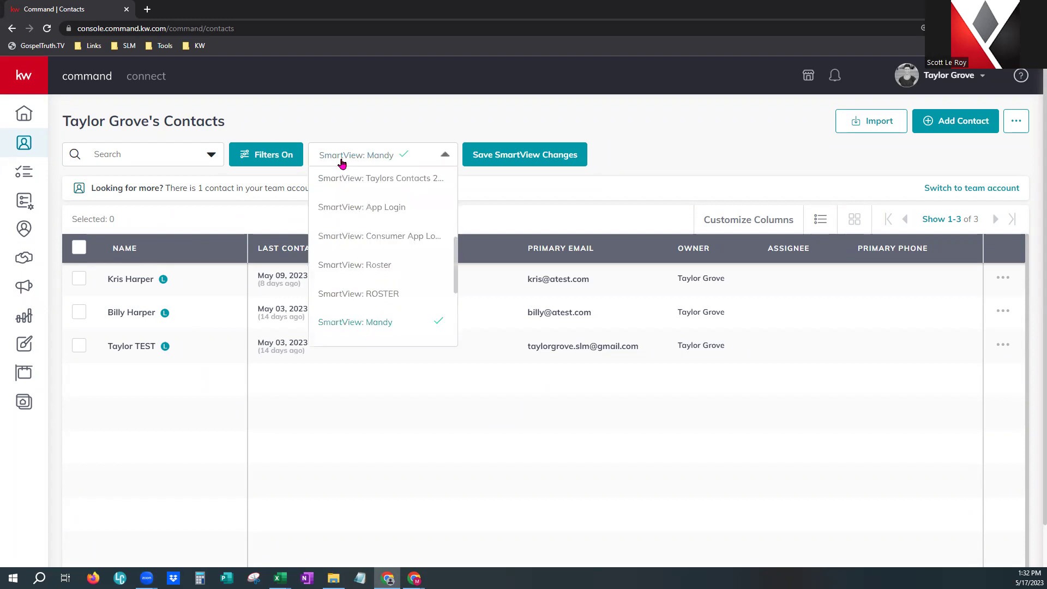
scroll(374, 264, up, 5)
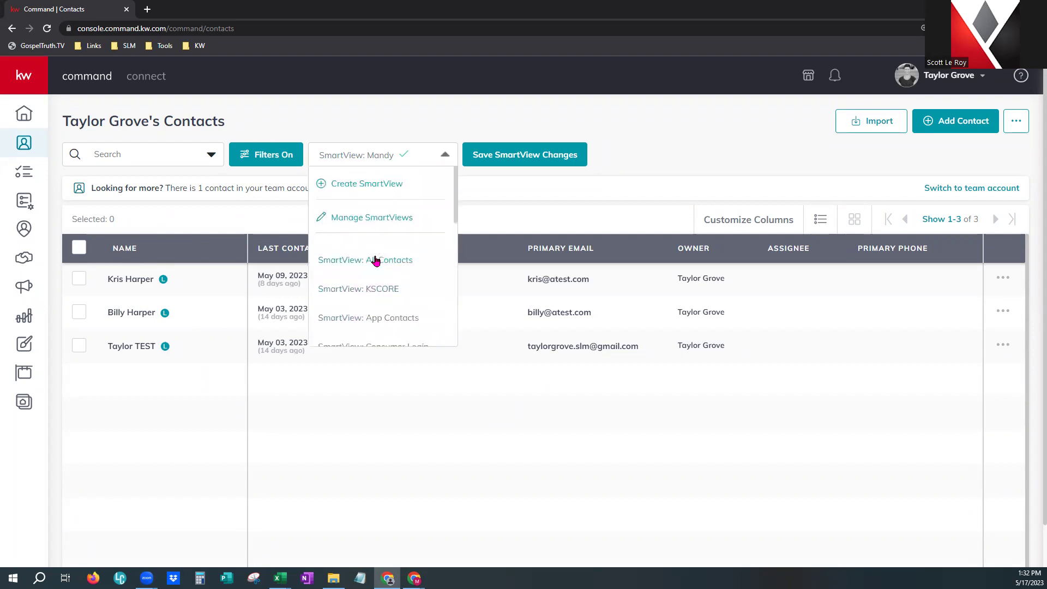
Create a SmartView named 'Leads Need App' from the filtered three-contact view and save it
click(367, 184)
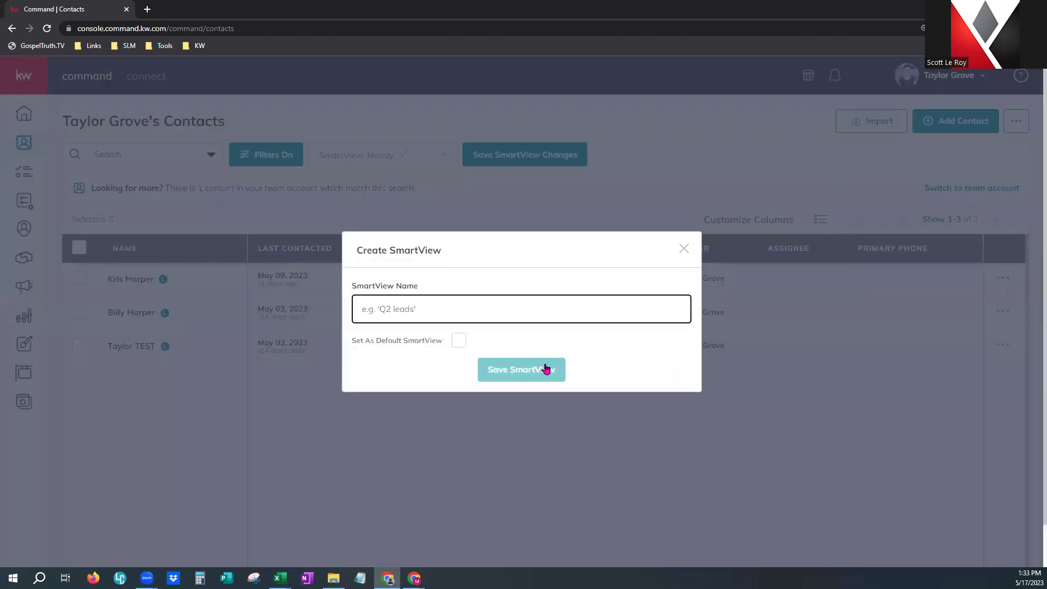
text(Leads Need App)
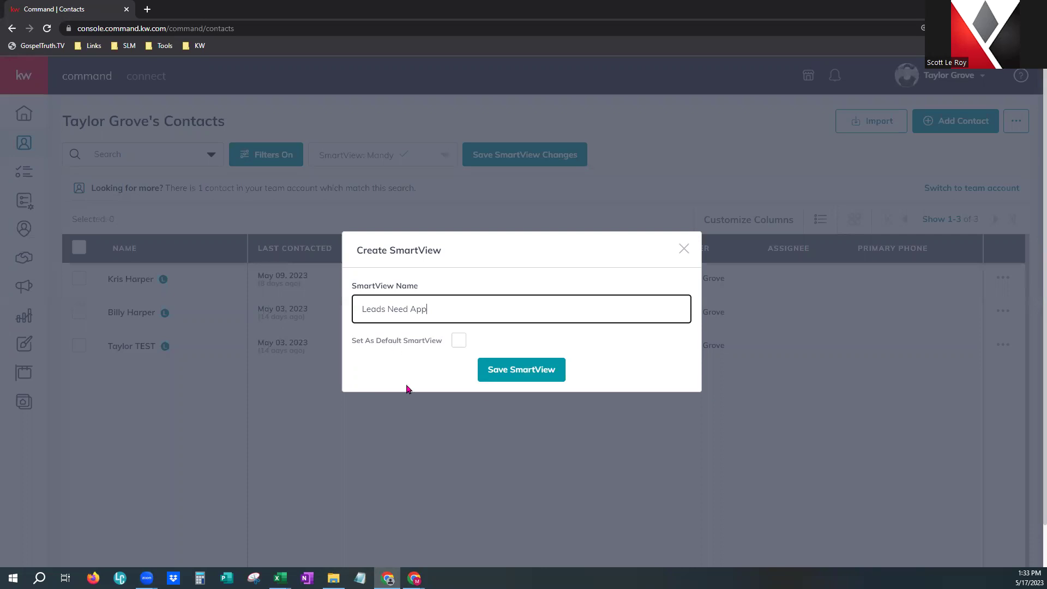
click(544, 370)
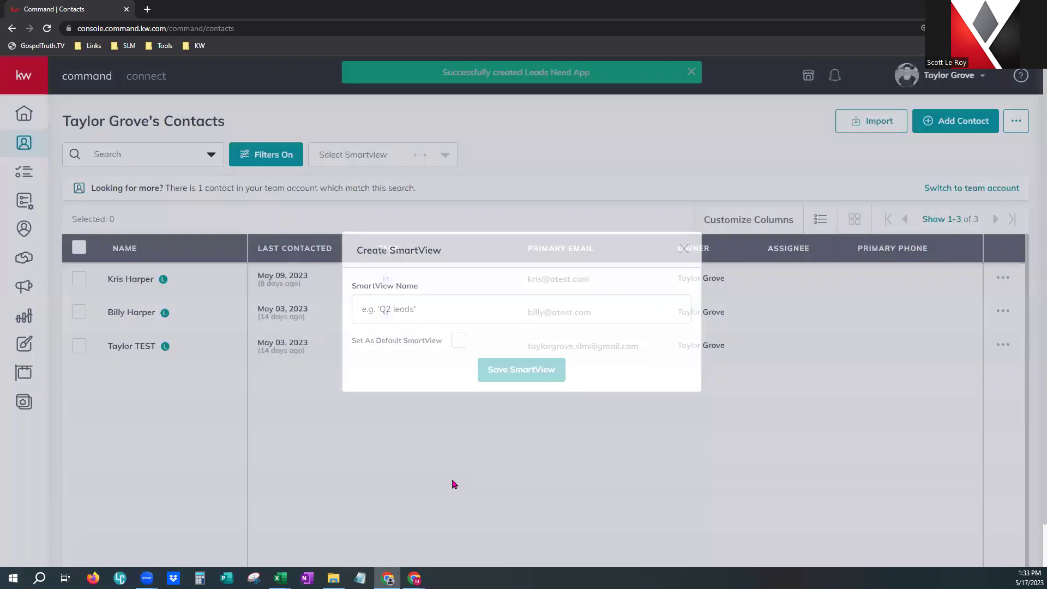
Switch the contacts table to the Leads Need App SmartView
click(423, 157)
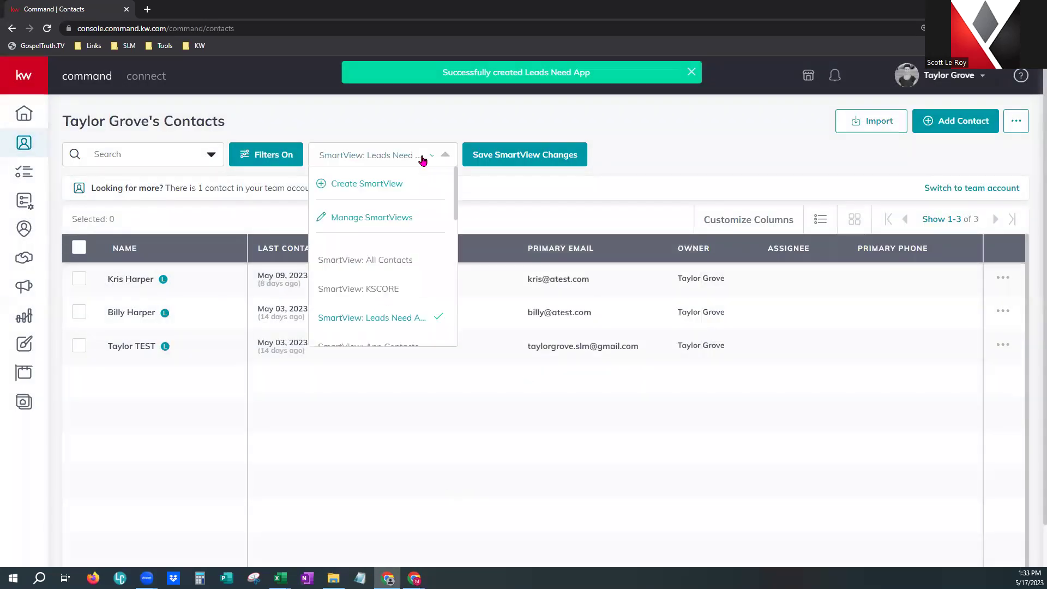
scroll(428, 284, down, 2)
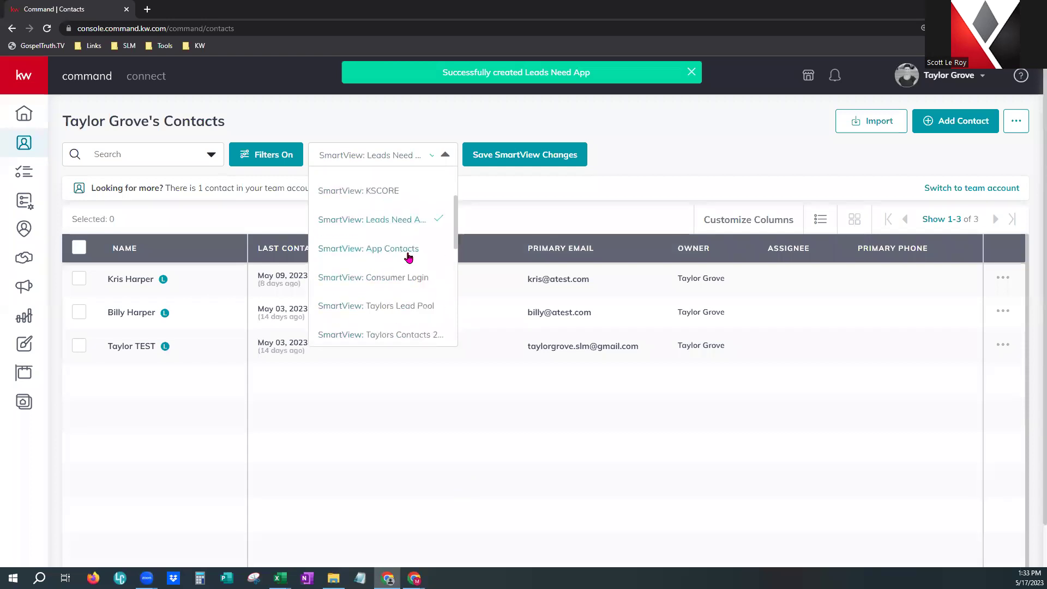
click(384, 218)
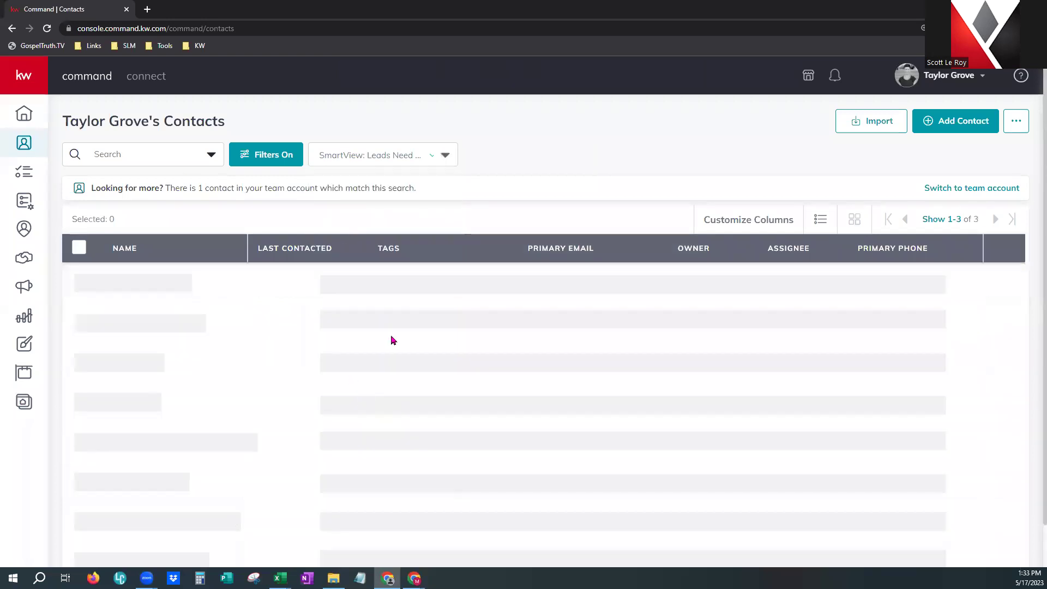
click(394, 158)
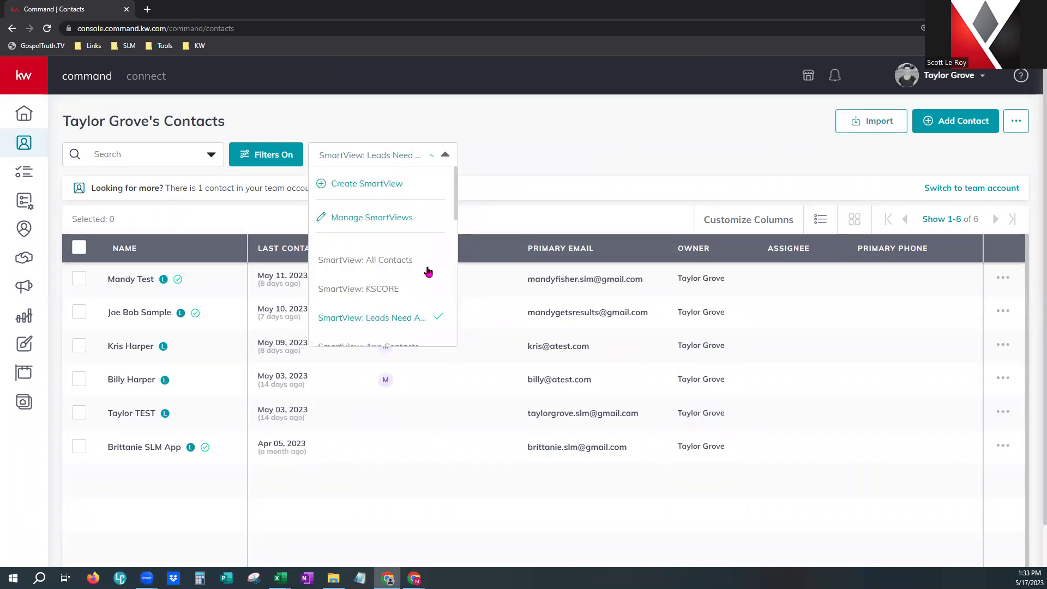
click(501, 172)
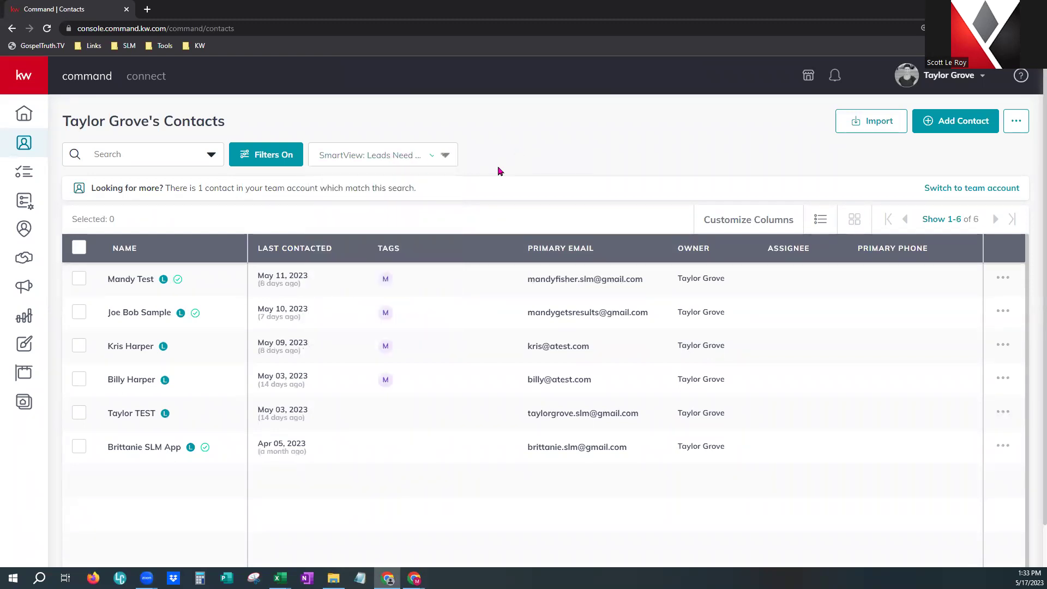
In Manage SmartViews, try KW Consumer App as default, revert it, and close the dialog
click(381, 144)
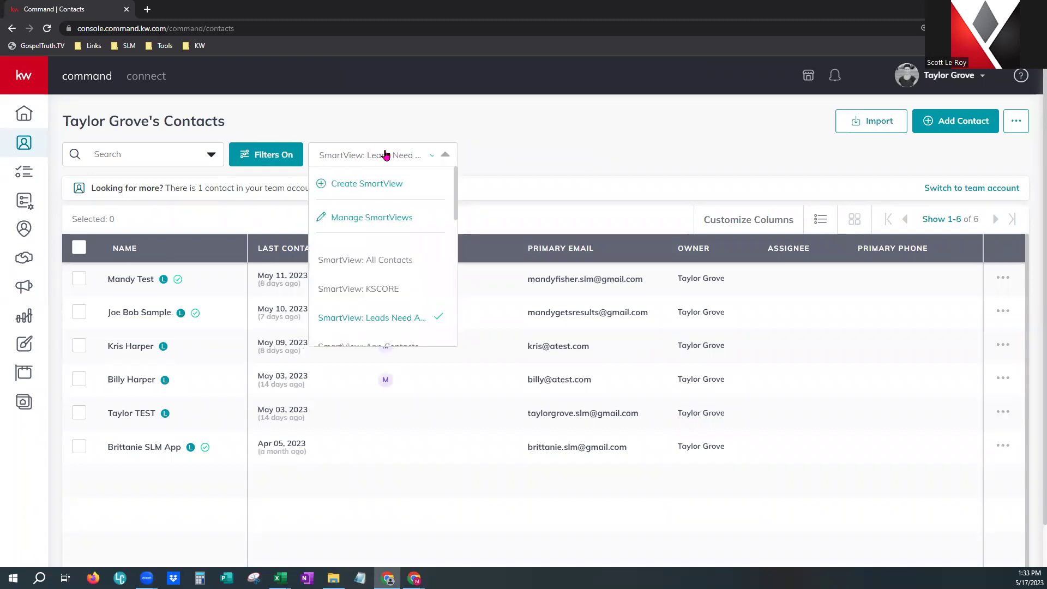
click(367, 216)
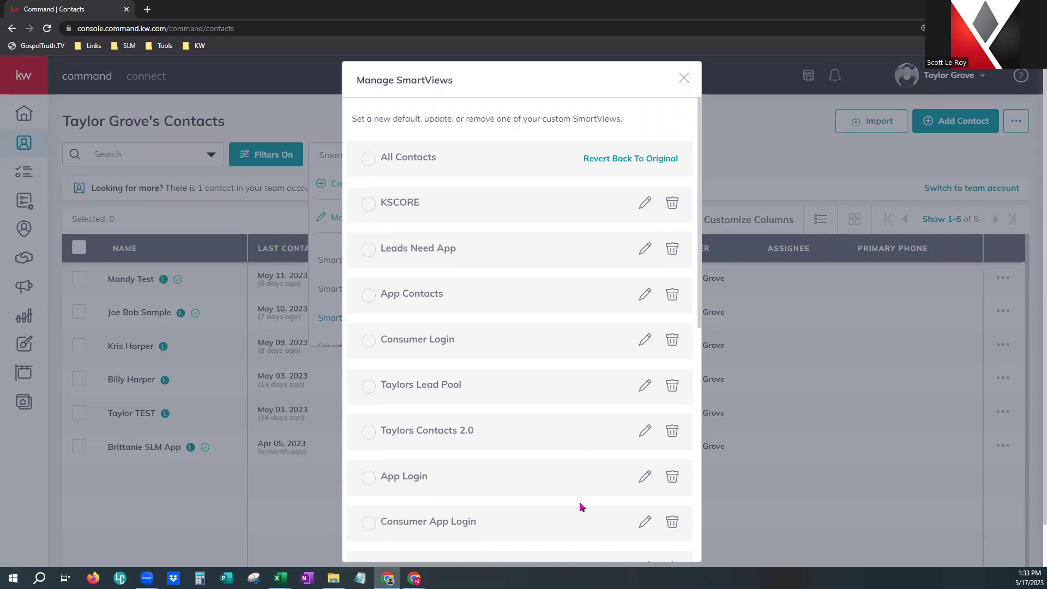
scroll(580, 502, down, 10)
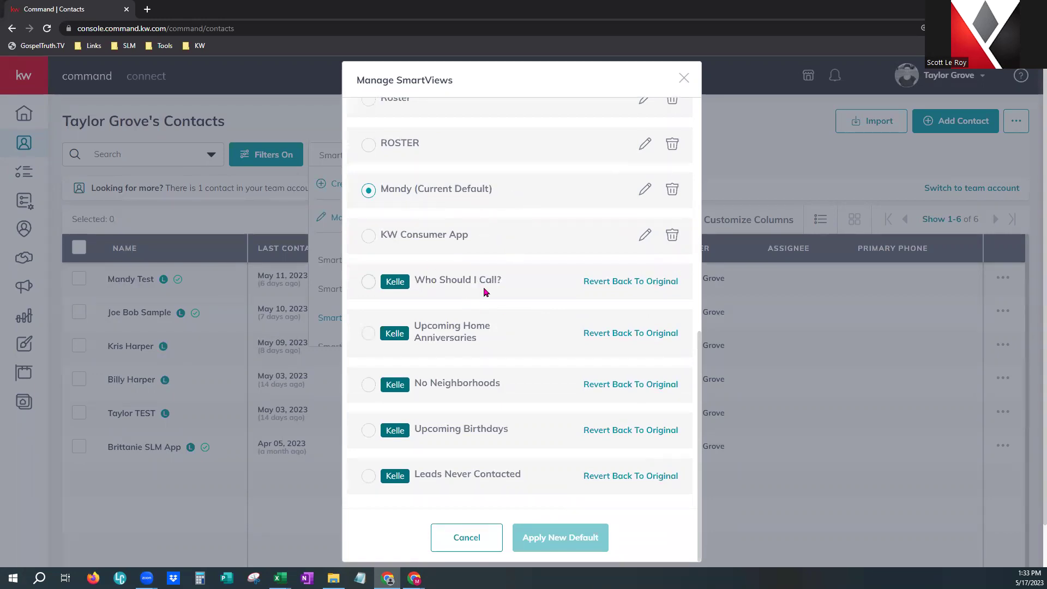
scroll(483, 322, up, 3)
click(402, 403)
scroll(539, 420, down, 3)
scroll(566, 508, down, 1)
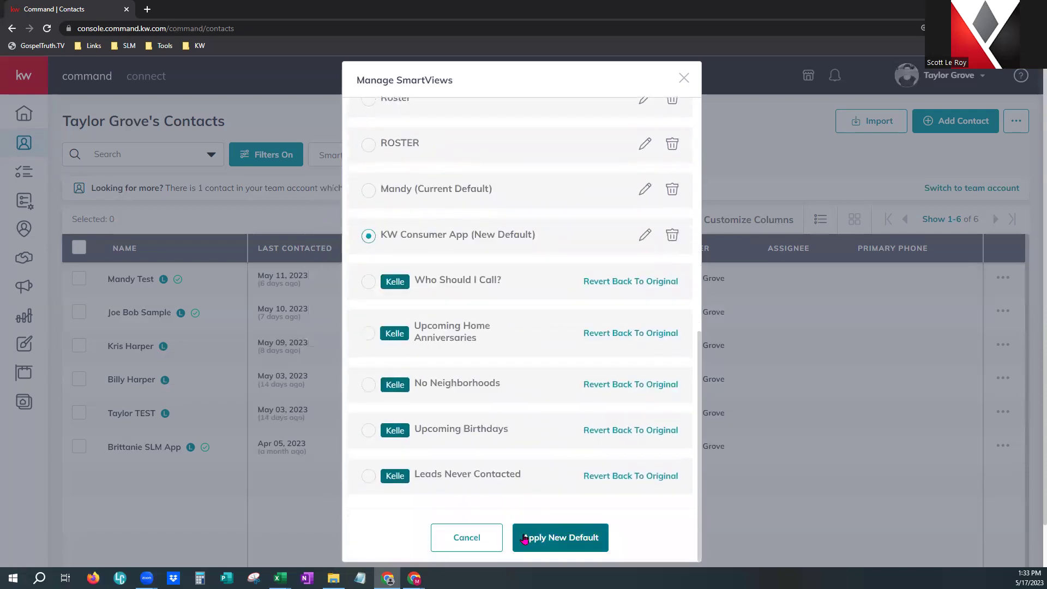
scroll(552, 307, up, 3)
click(368, 354)
click(684, 79)
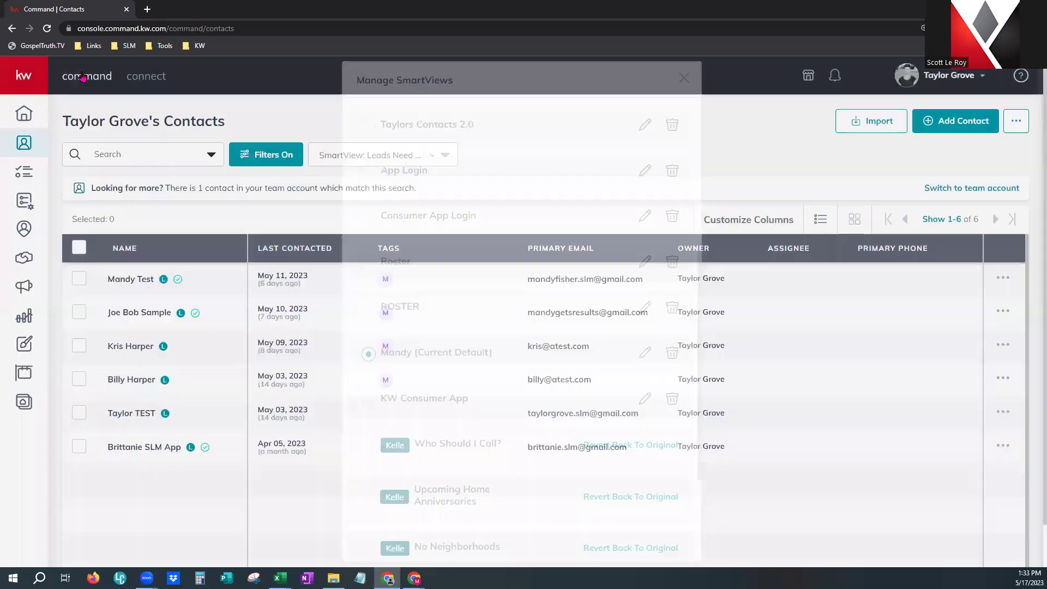
Reload the page and select the second, third and fourth of the seven contacts
click(48, 30)
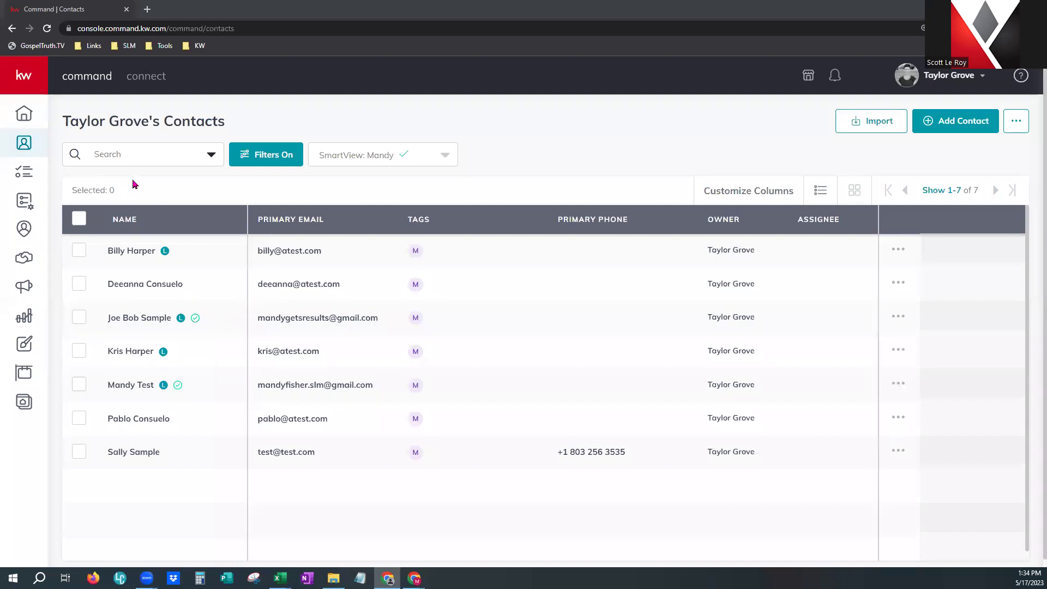
click(79, 286)
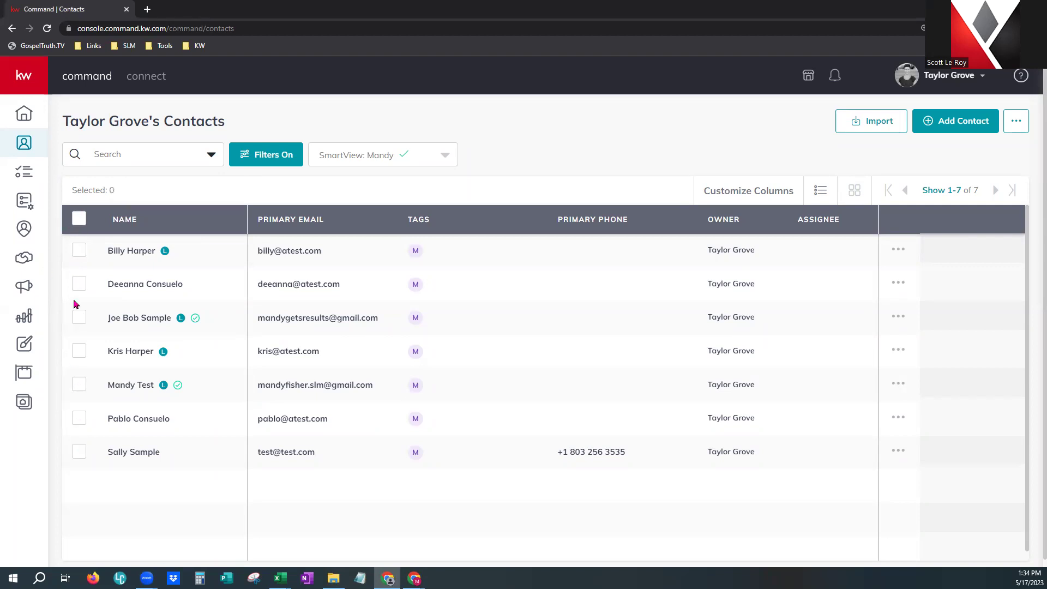
click(80, 319)
click(81, 351)
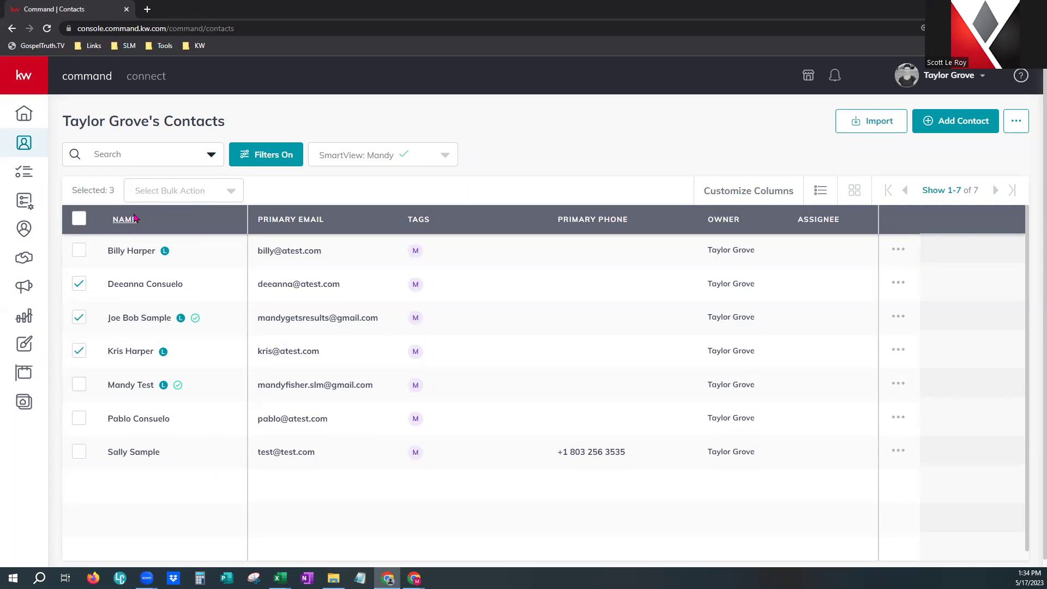
Open the Select Bulk Action dropdown for the three selected contacts
click(153, 189)
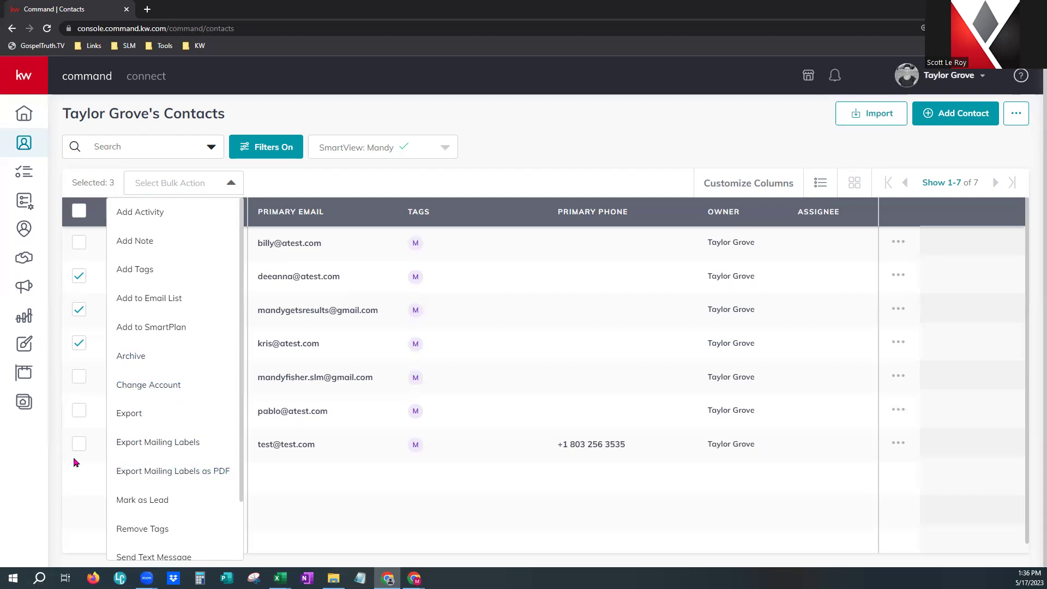
Close the bulk action list unused and untick the second, third and fourth contacts
scroll(211, 533, down, 3)
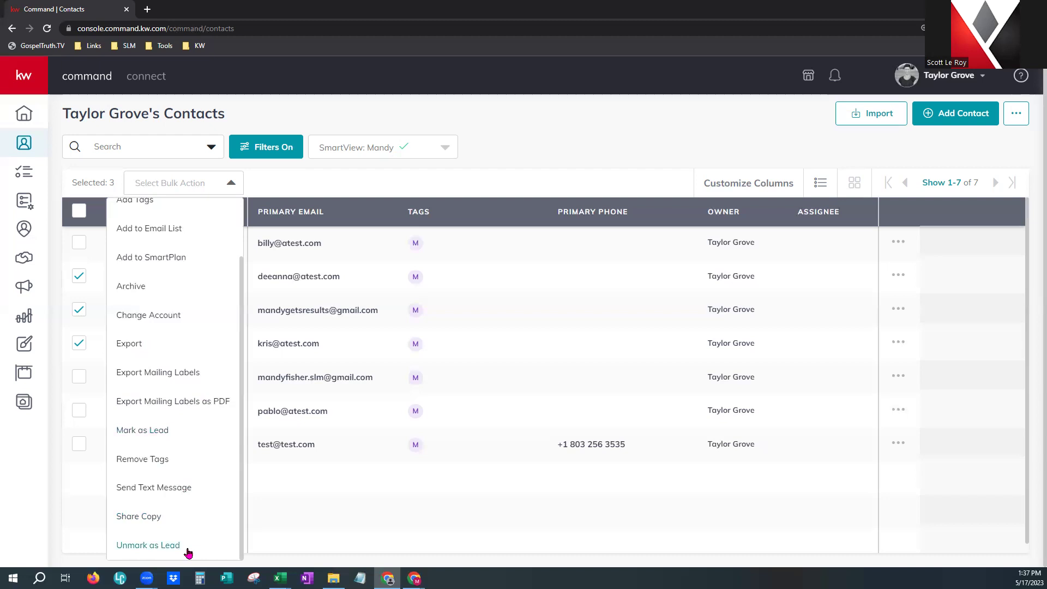
click(187, 547)
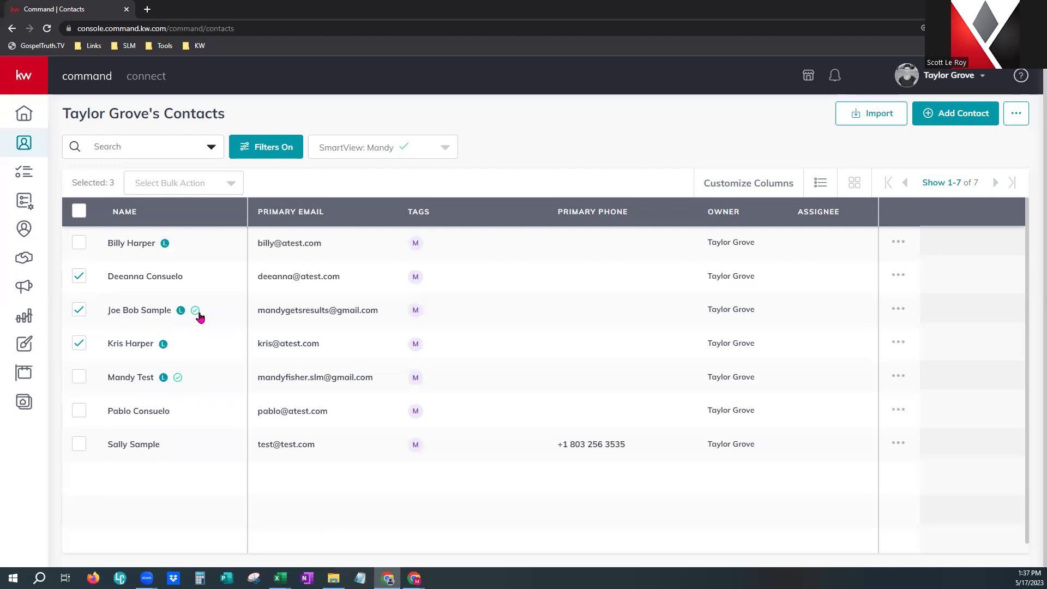
mouse_move(196, 313)
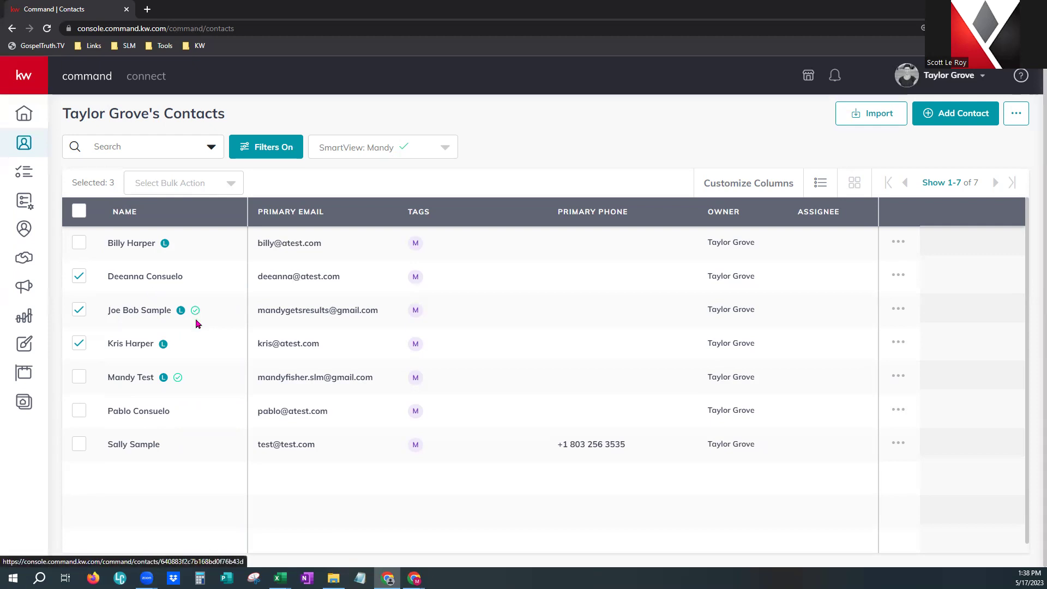
click(83, 275)
click(80, 310)
click(79, 343)
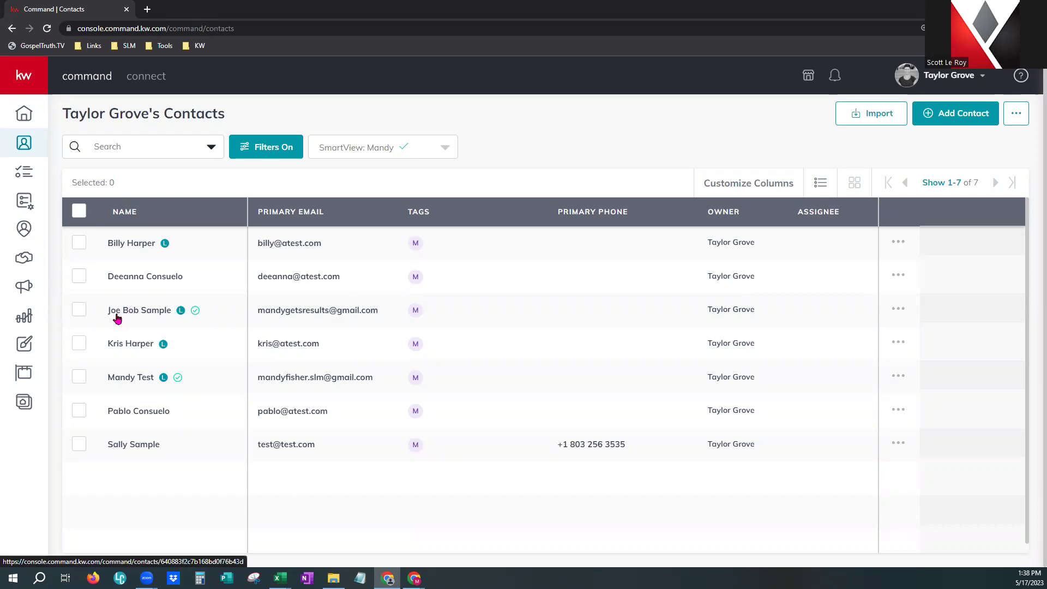
Open the third contact's detail page, then click into the Search Contacts box
click(157, 316)
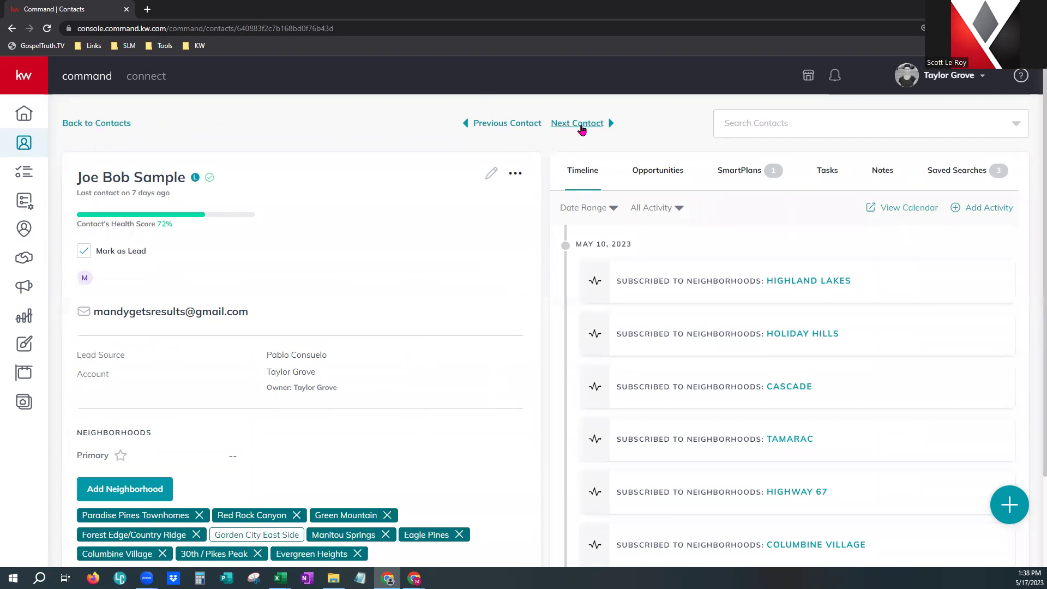
click(822, 134)
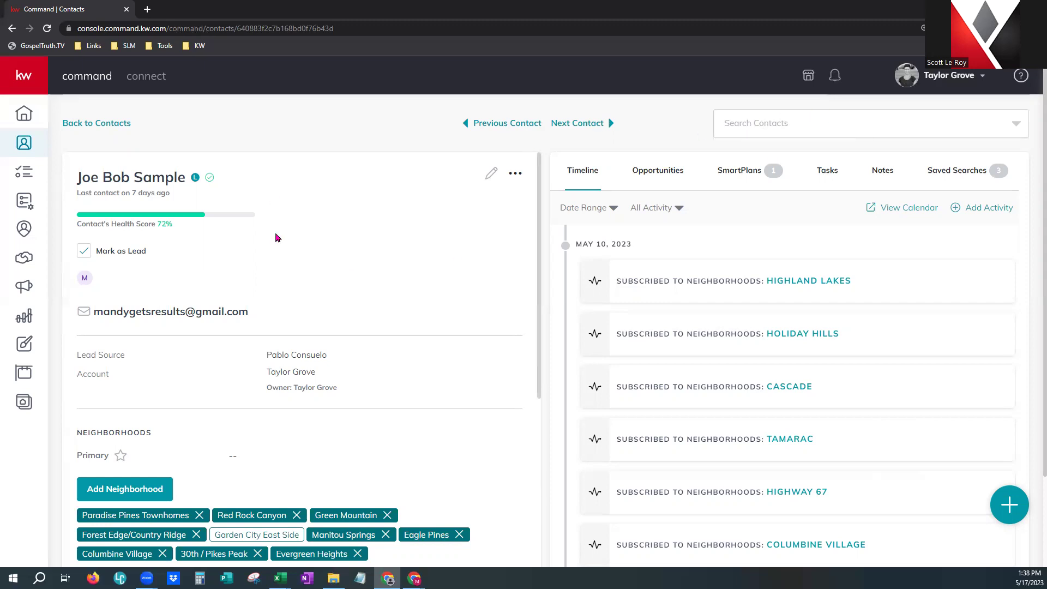
mouse_move(195, 185)
drag(81, 224, 170, 222)
click(200, 270)
click(85, 252)
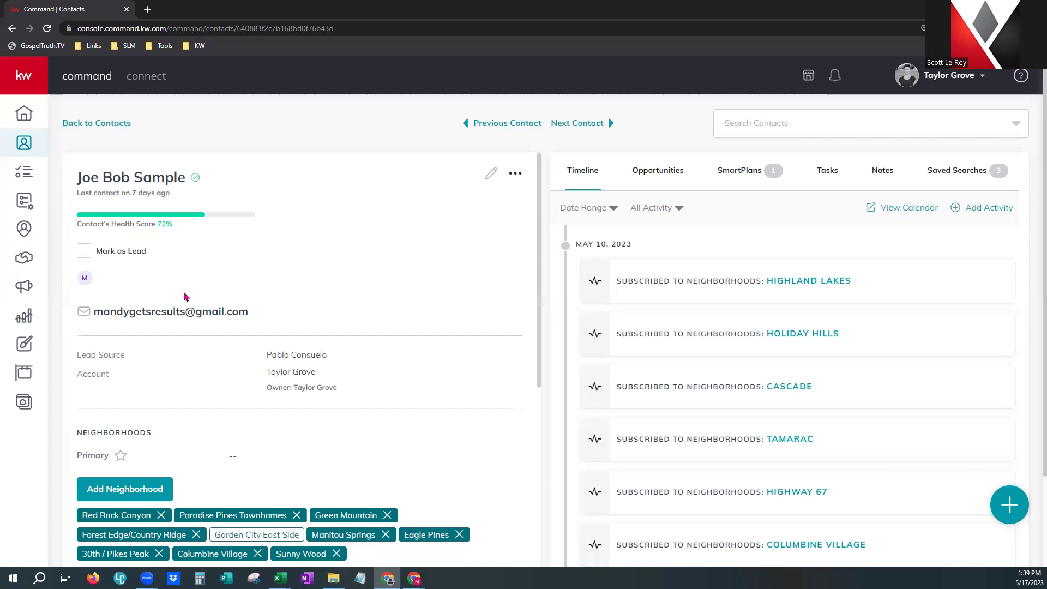
drag(76, 319, 251, 324)
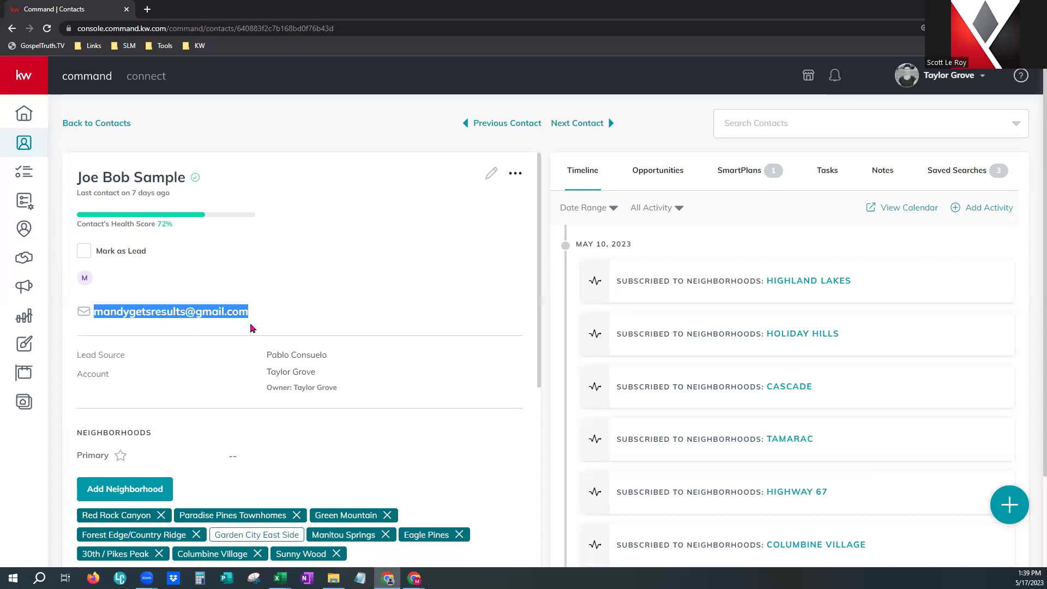
click(301, 317)
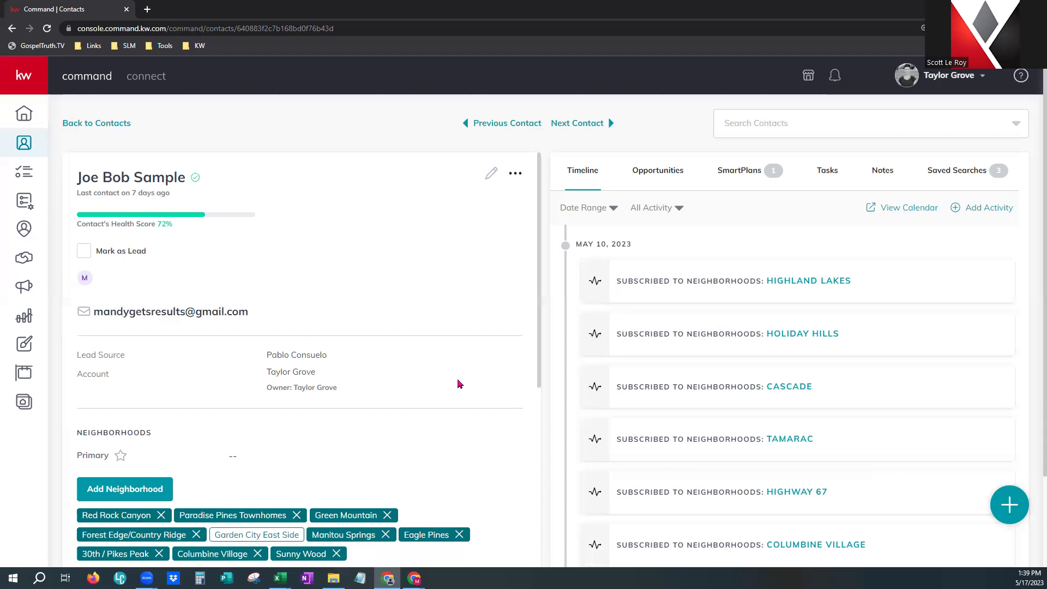
Scroll down to the contact's Neighborhoods section and choose Add Neighborhood
scroll(457, 378, down, 2)
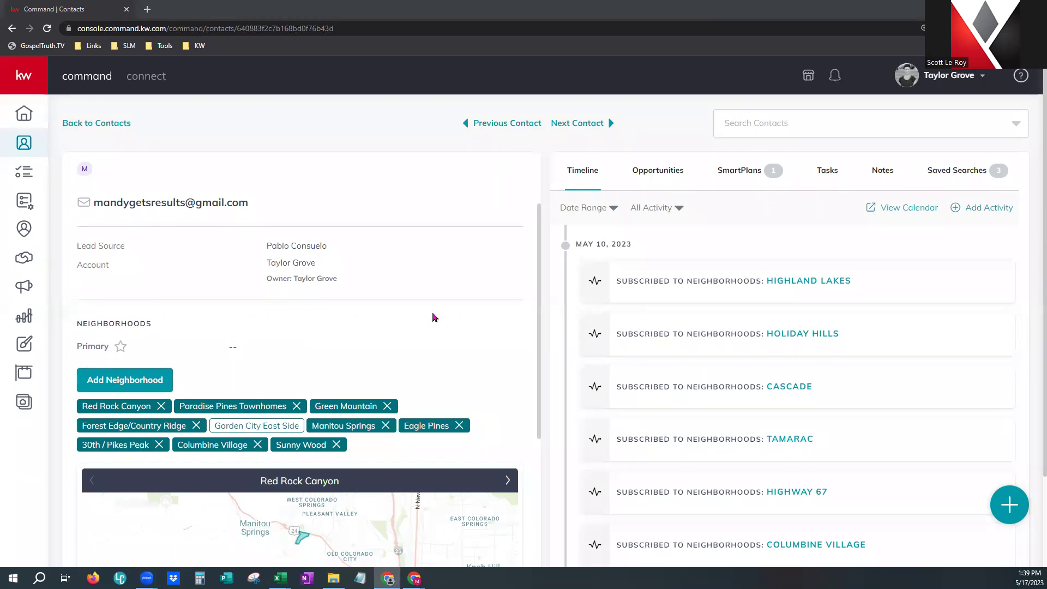
scroll(435, 317, down, 2)
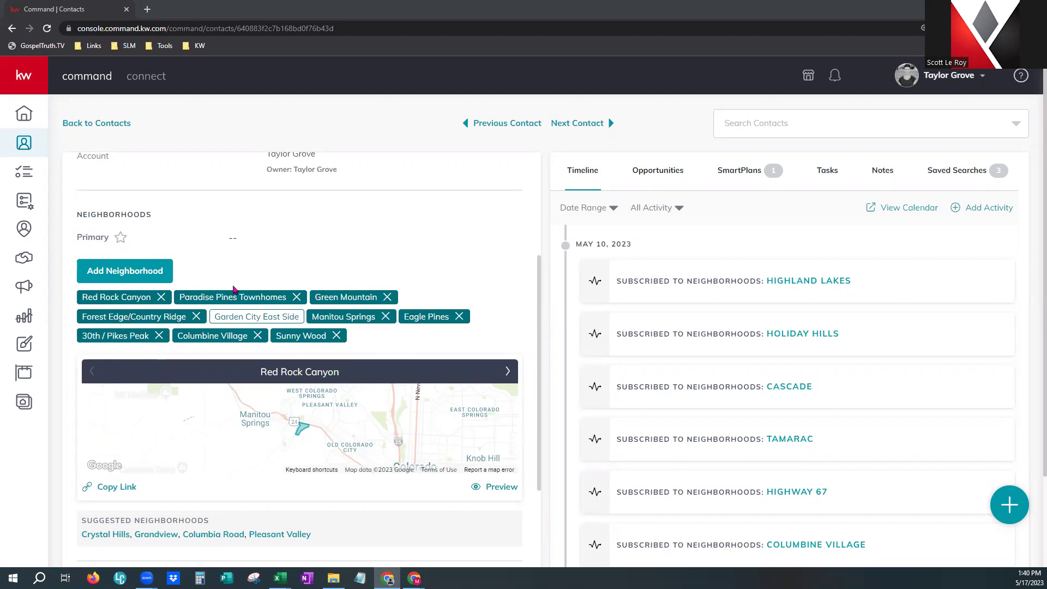
click(124, 272)
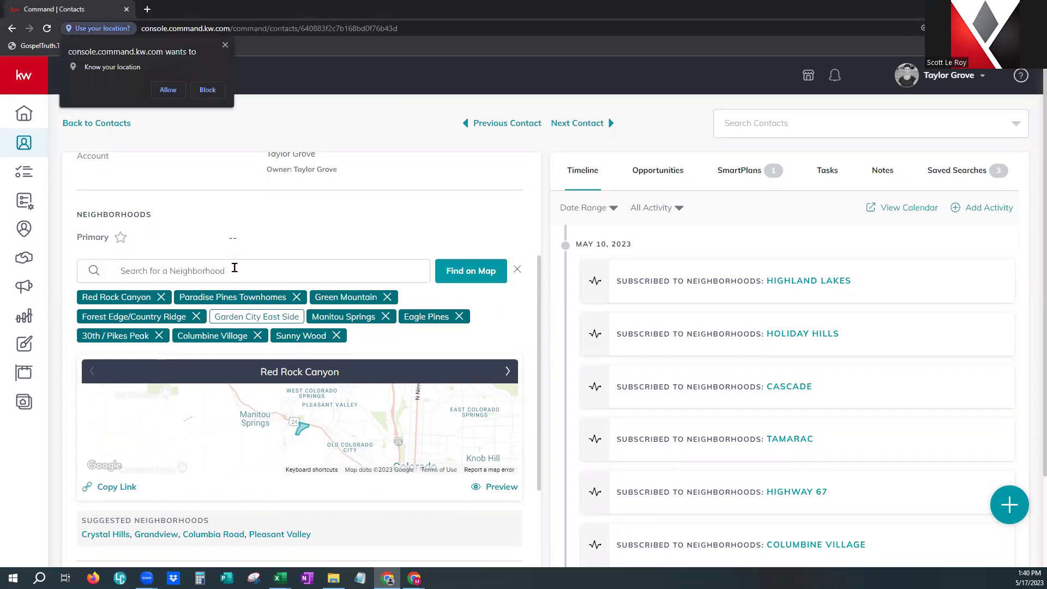
Switch to picking neighborhoods on the map and pan to the Woodland Park area
click(477, 276)
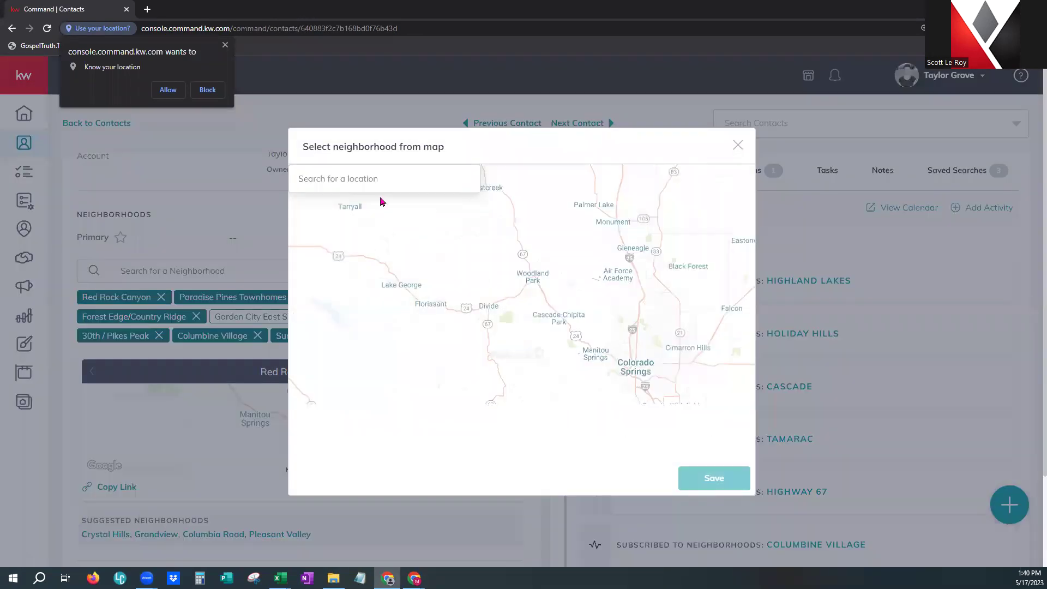
click(309, 183)
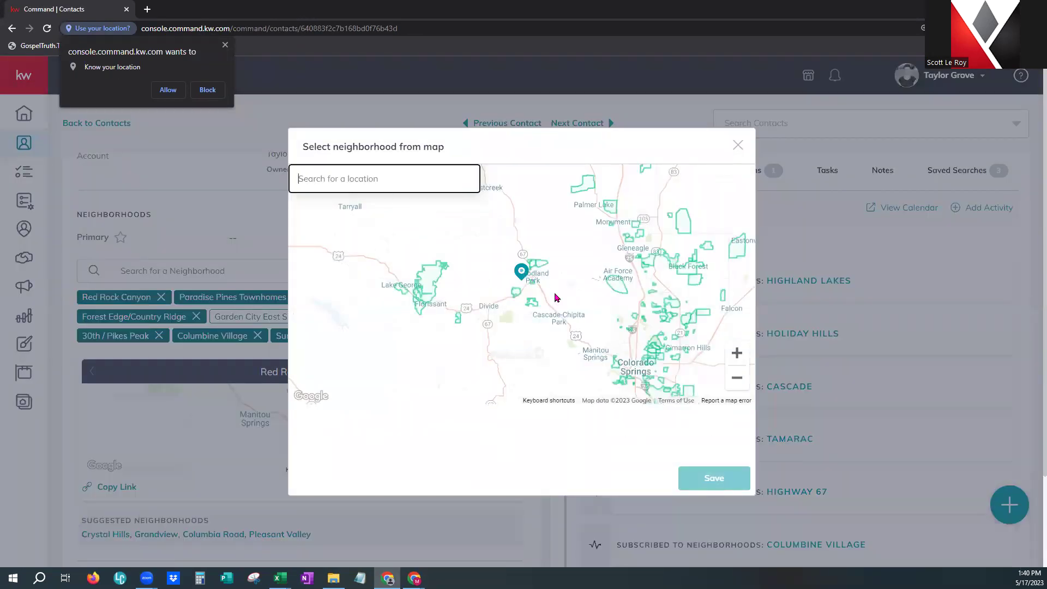
scroll(507, 280, up, 3)
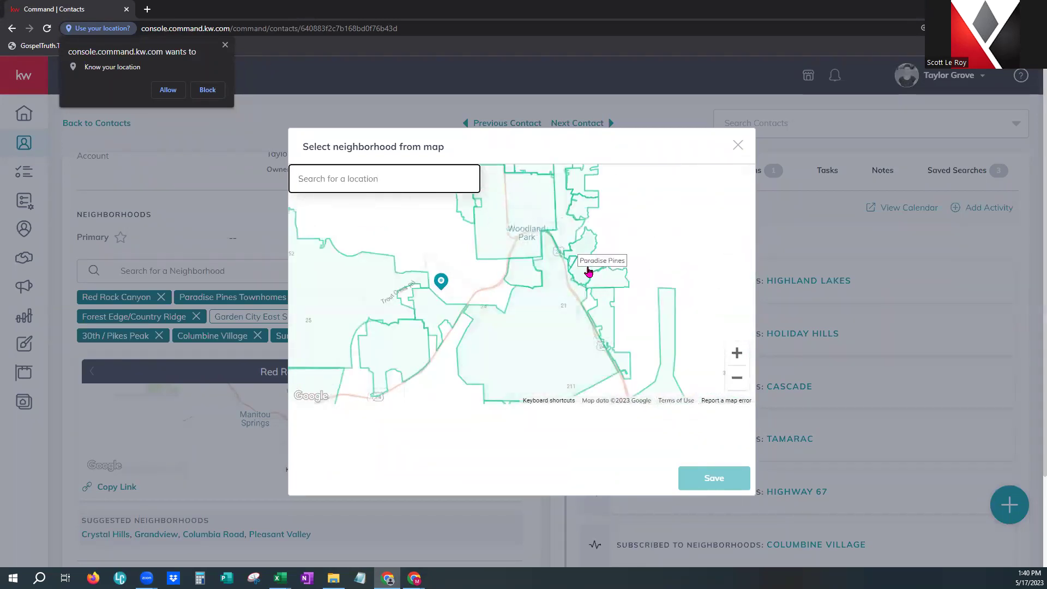
drag(563, 283, 544, 338)
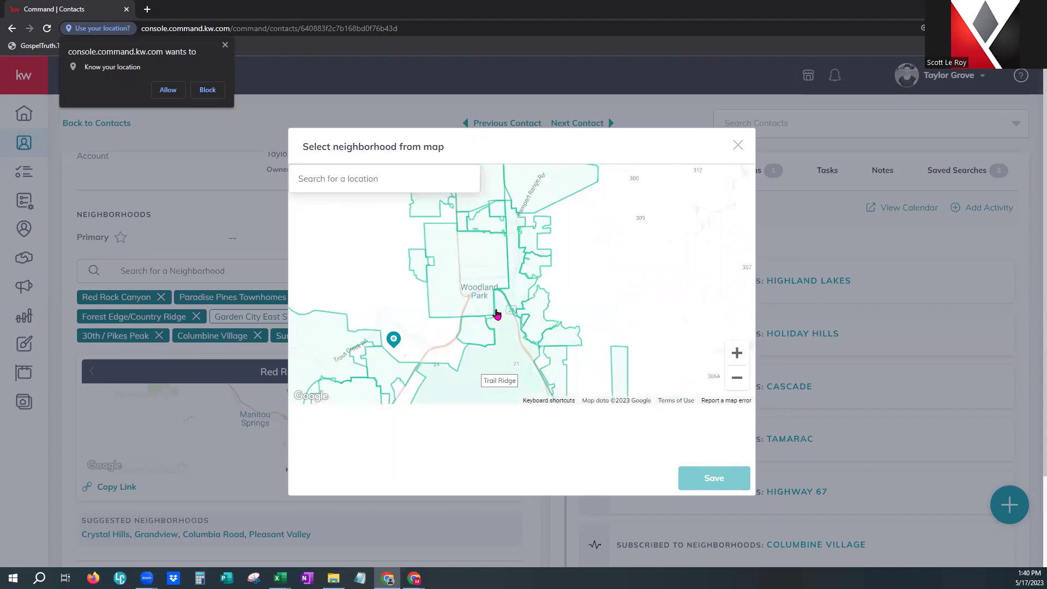
Select Woodland Park, Trail Ridge and Paradise Pines, then remove Woodland Park and Trail Ridge
click(472, 286)
click(520, 345)
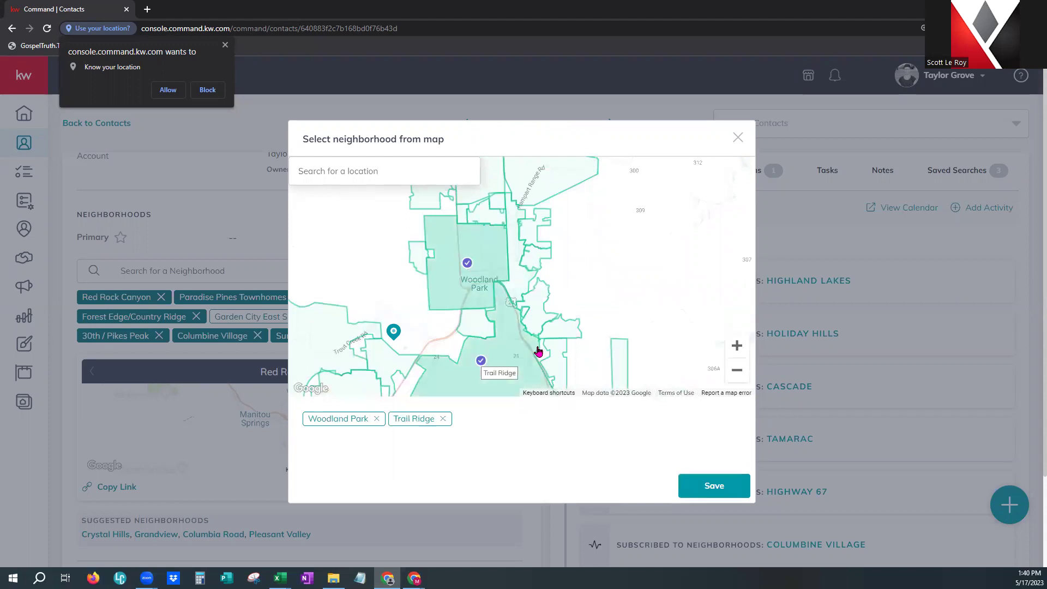
click(534, 298)
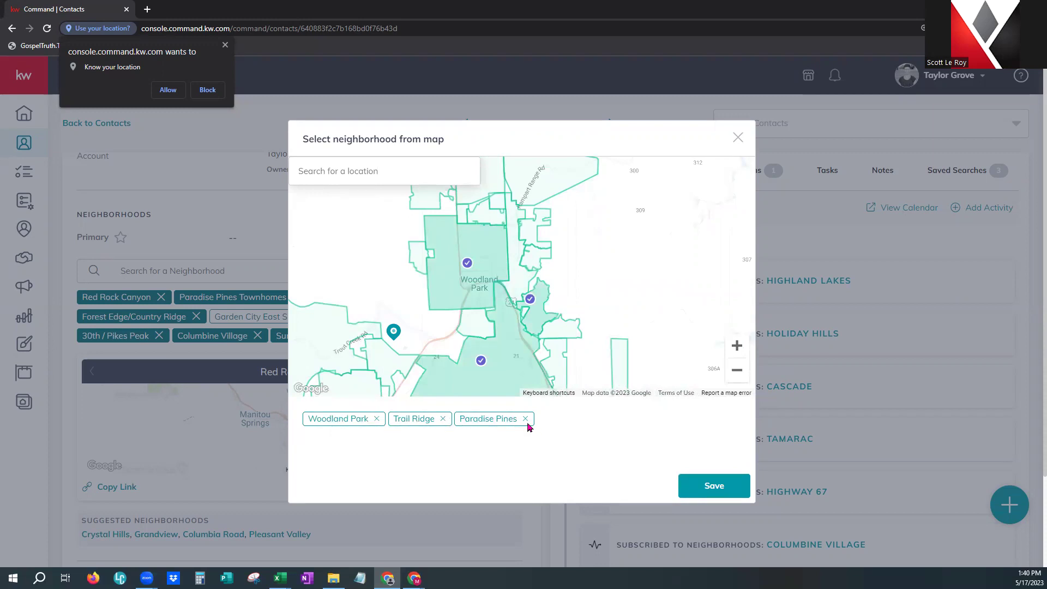
click(460, 252)
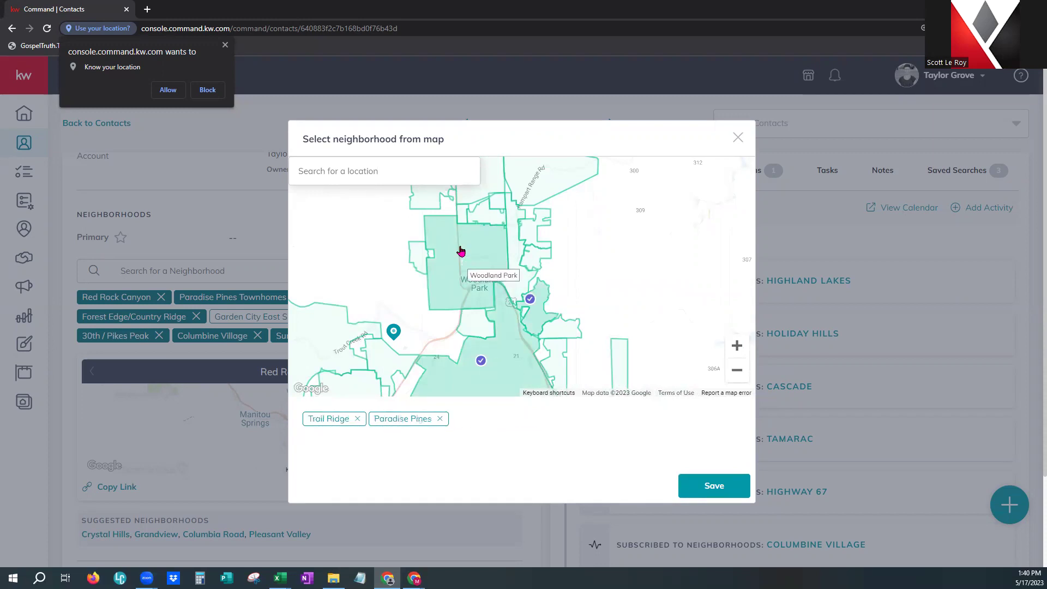
click(357, 419)
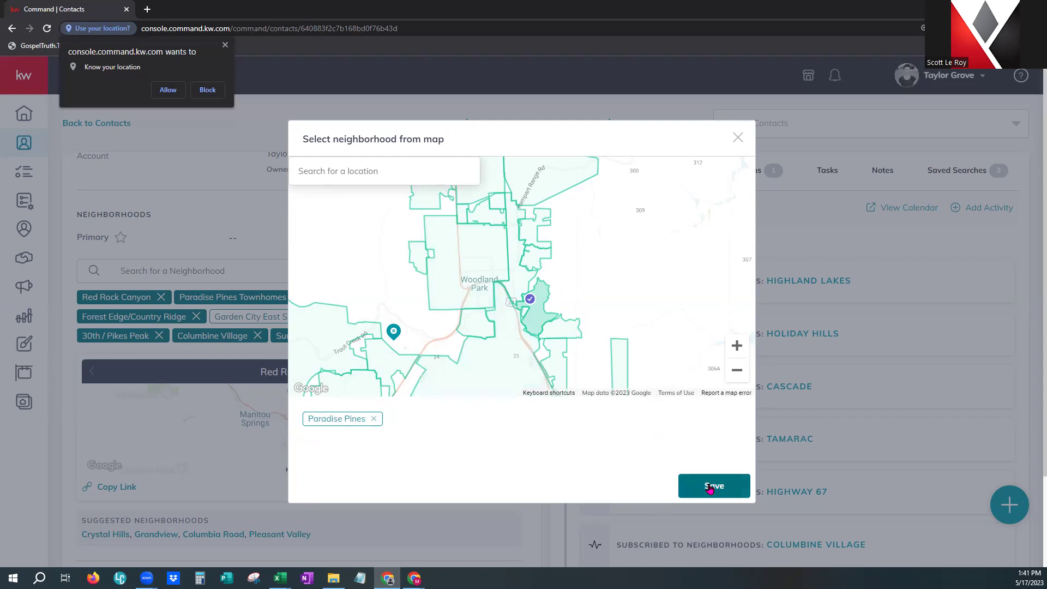
Save Paradise Pines to the contact and highlight the first timeline entry and its MAY 10, 2023 date
click(720, 498)
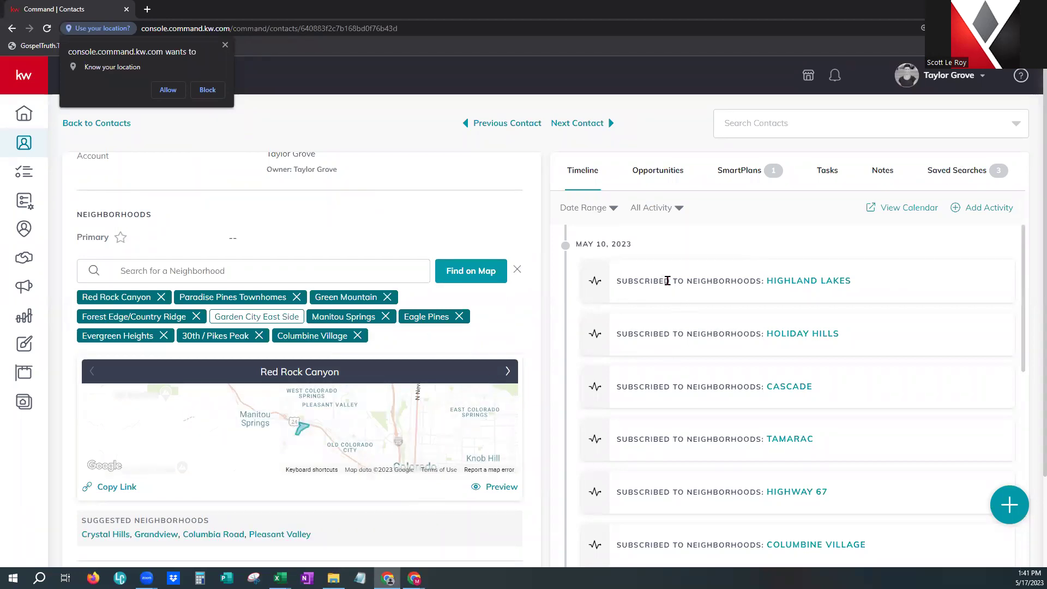
drag(628, 280, 862, 281)
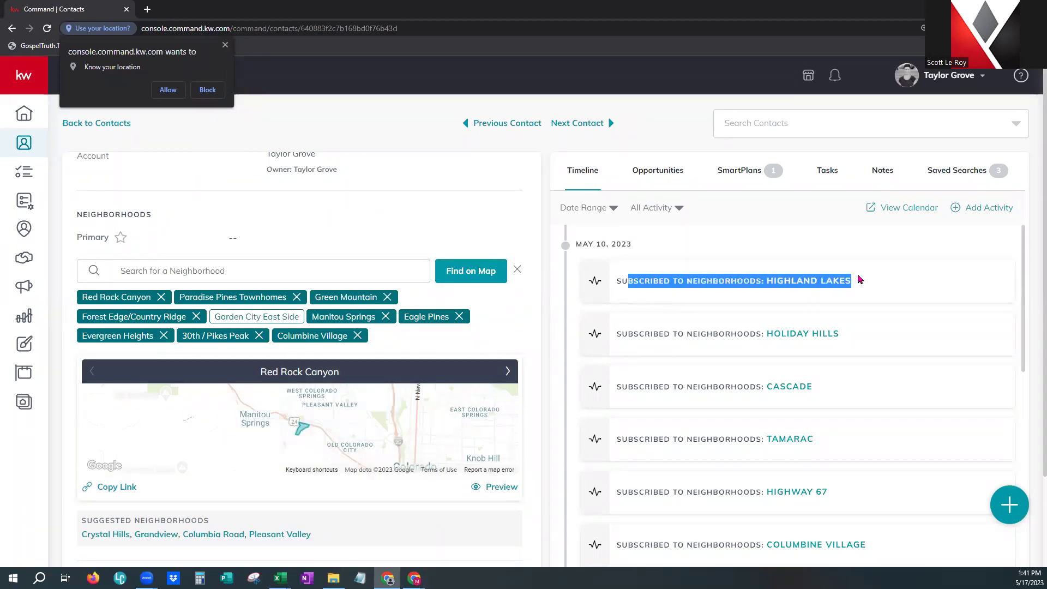
click(895, 382)
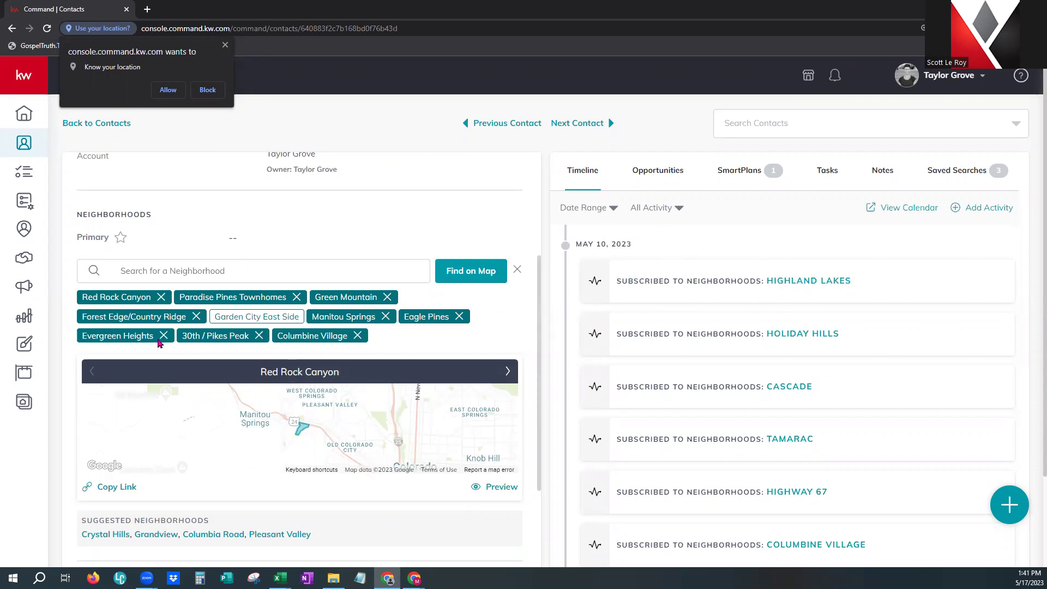
drag(582, 244, 626, 244)
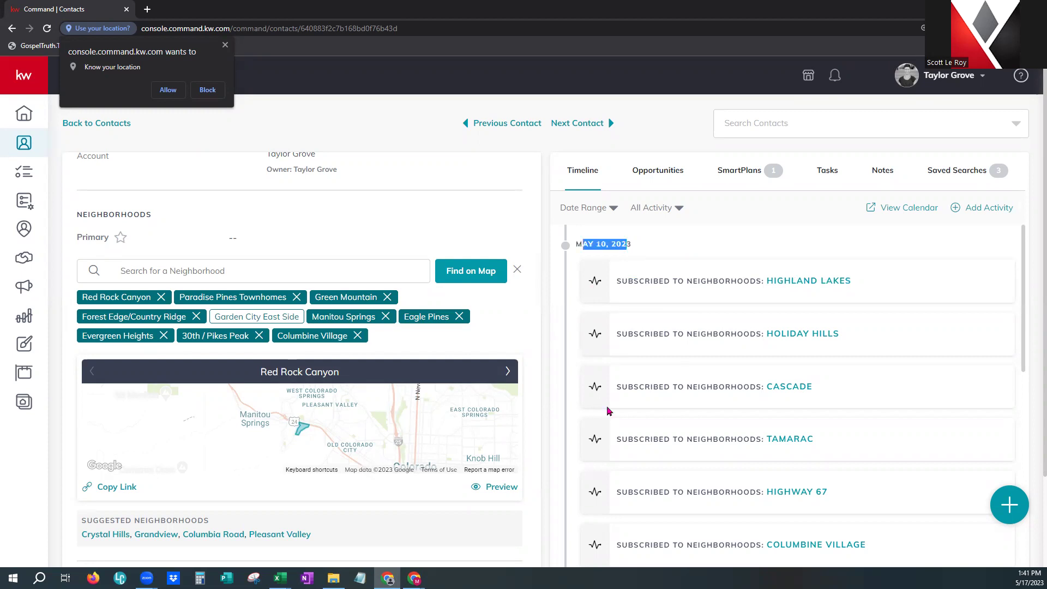
click(694, 242)
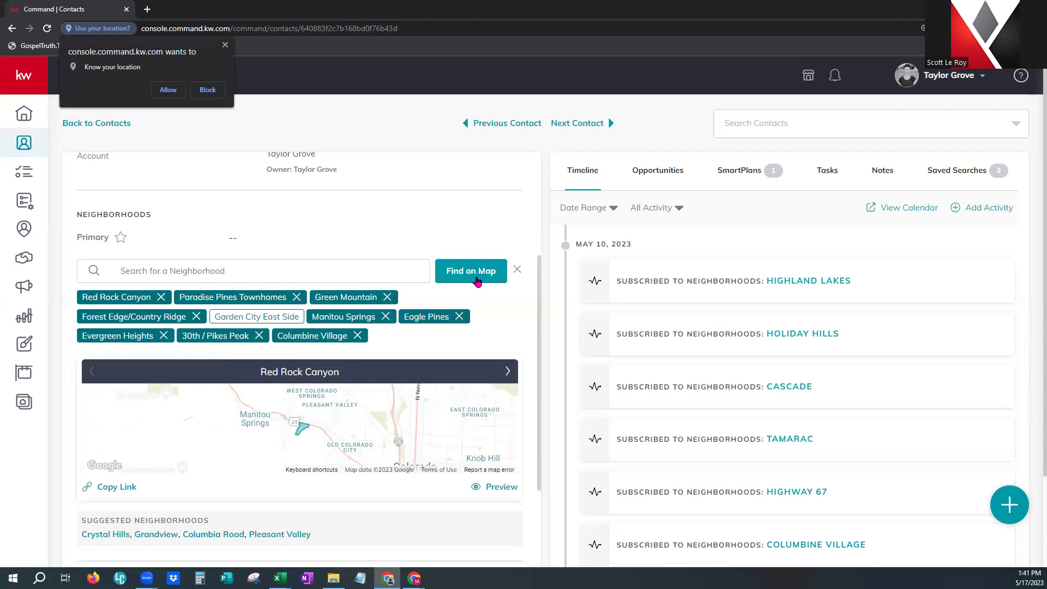
Close the neighborhood search and block the site's location access request
click(519, 271)
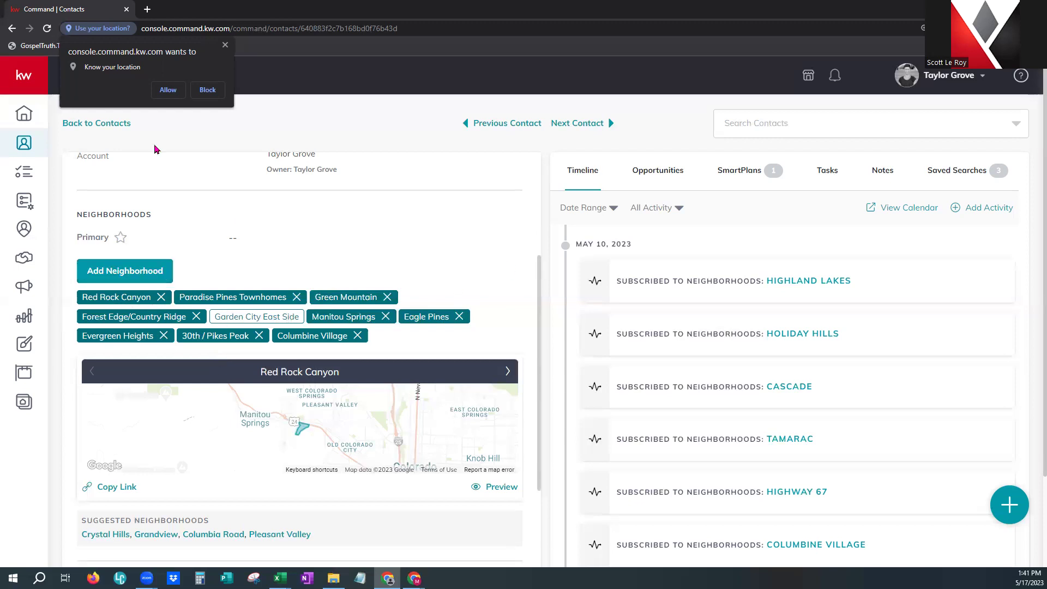
click(207, 90)
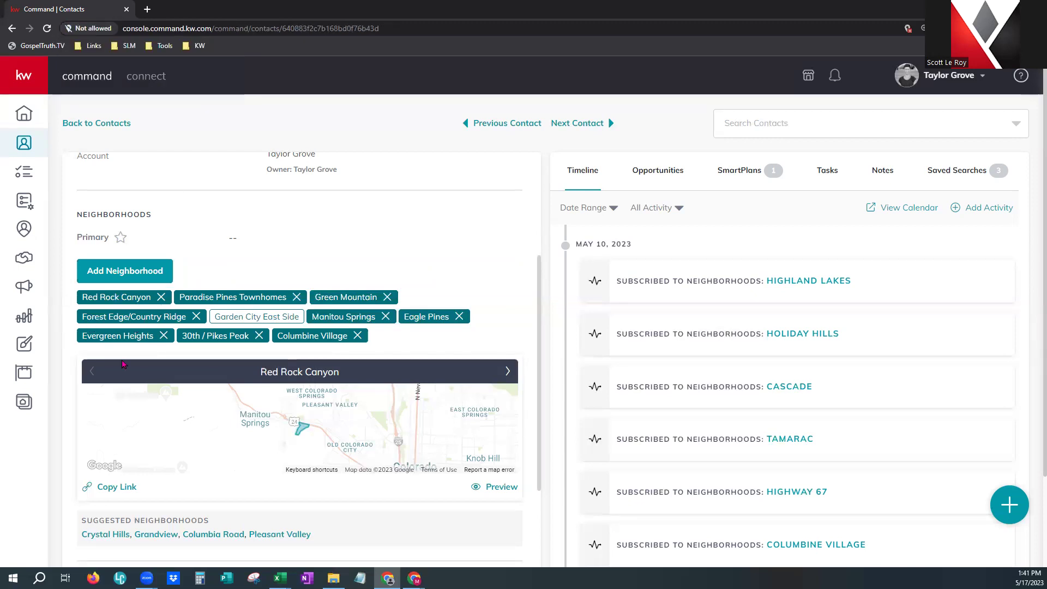
mouse_move(111, 313)
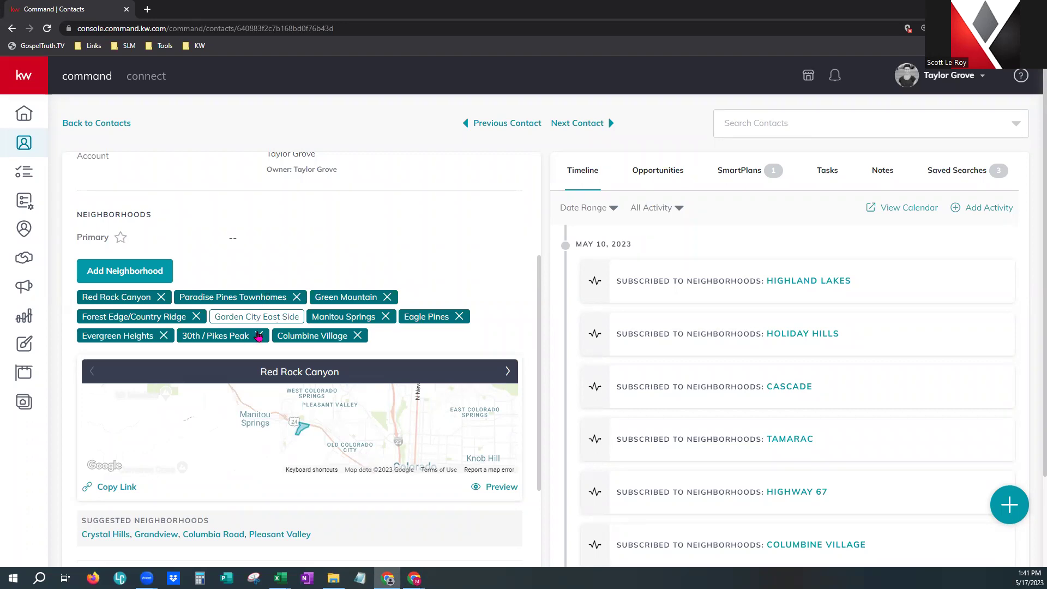
Copy the Red Rock Canyon neighborhood link and load it in a new Incognito tab
scroll(245, 498, down, 2)
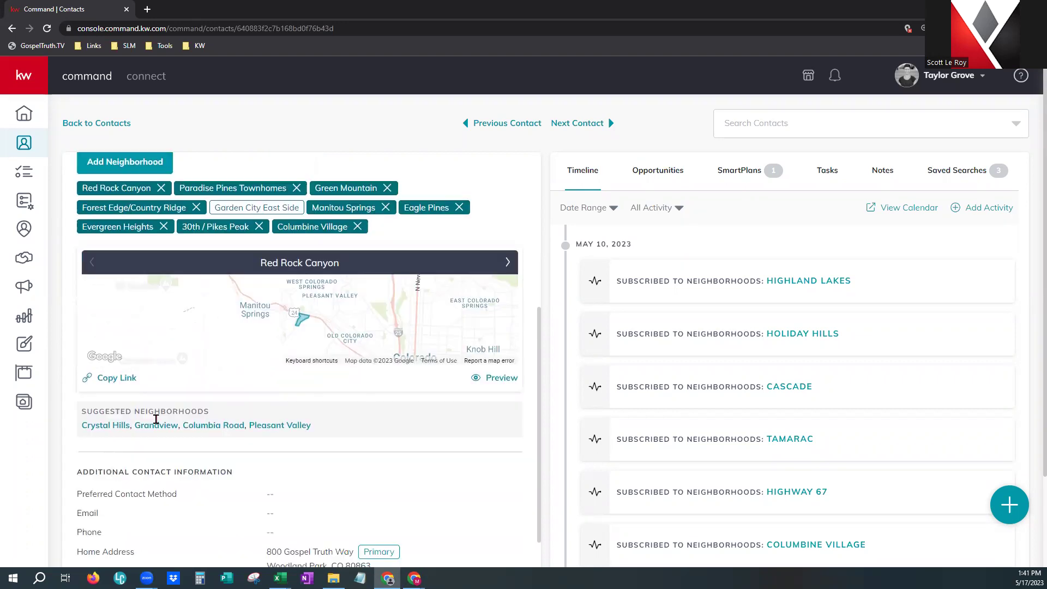
click(118, 384)
click(147, 9)
key(Return)
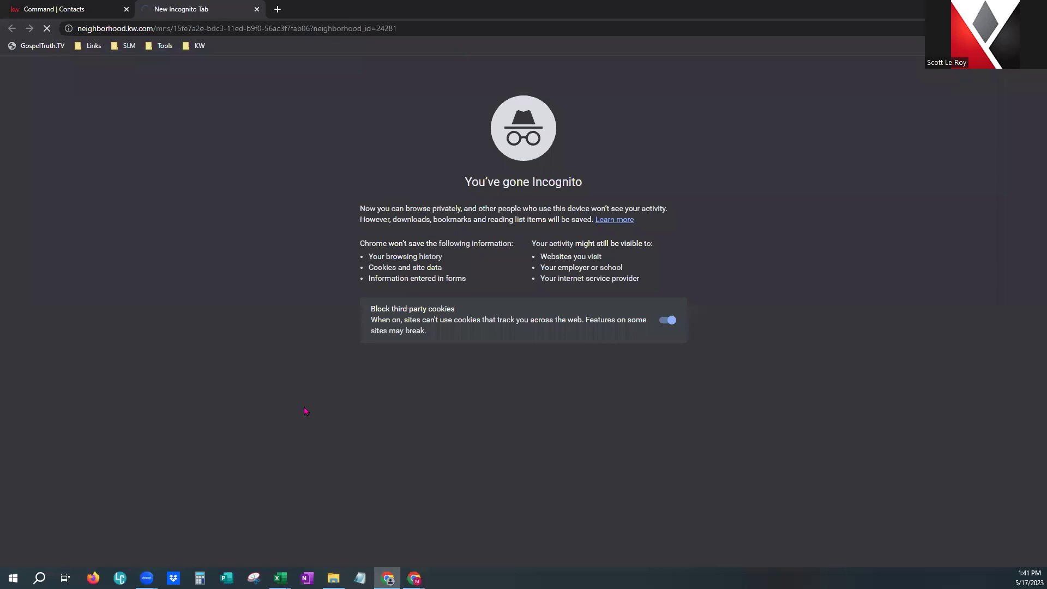
click(82, 10)
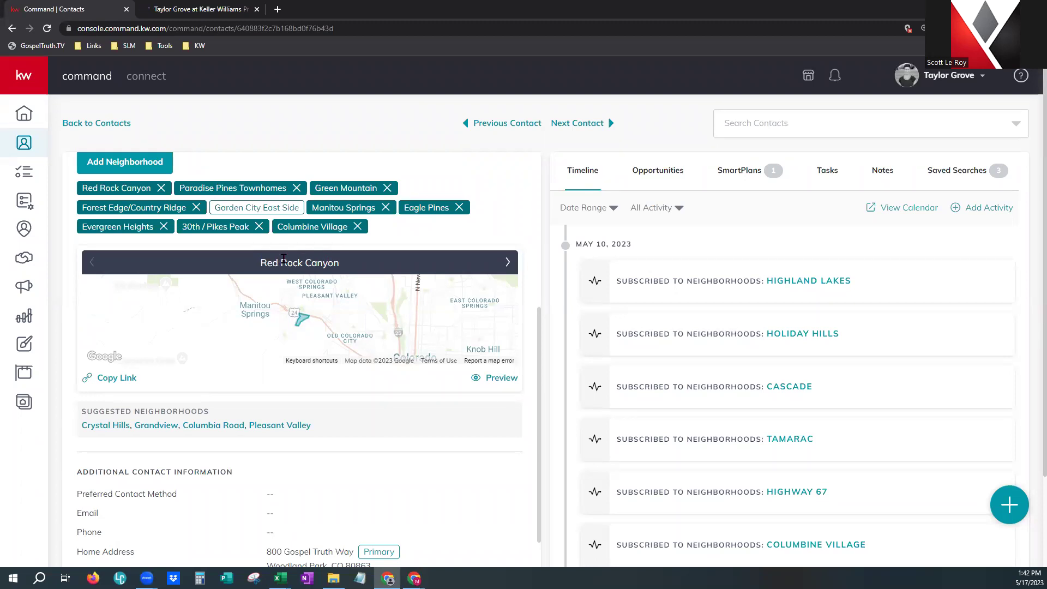
click(199, 10)
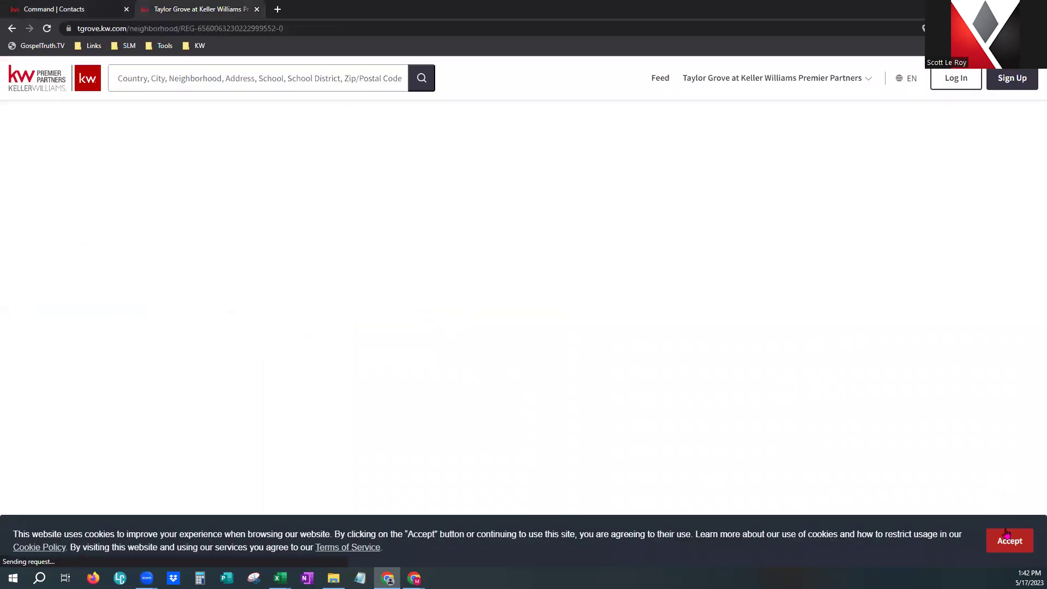
Accept the cookie notice and scroll through the neighborhood page's homes, ratings and schools
click(1007, 534)
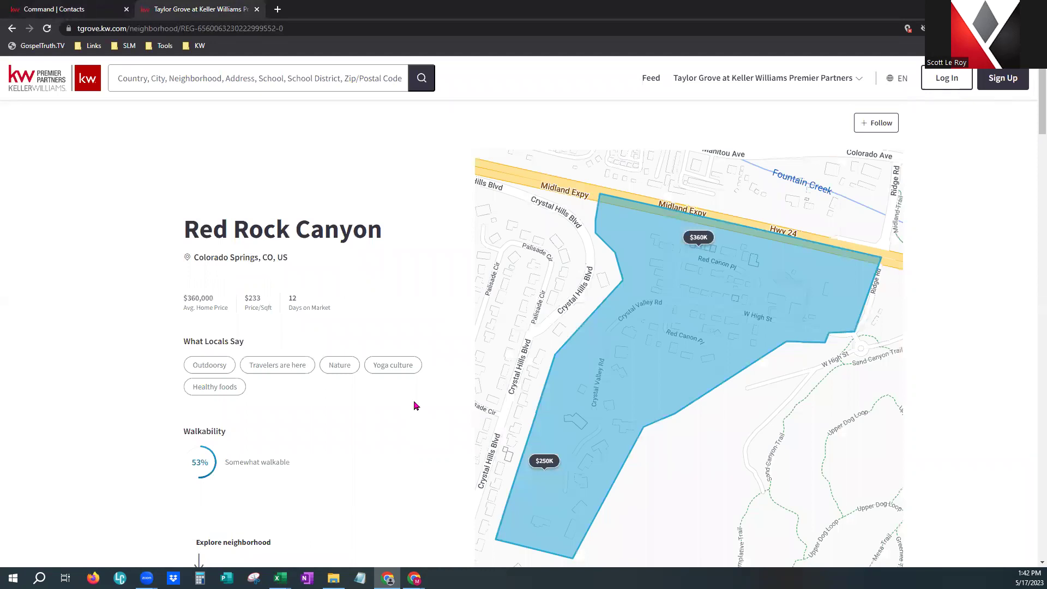
scroll(415, 403, down, 10)
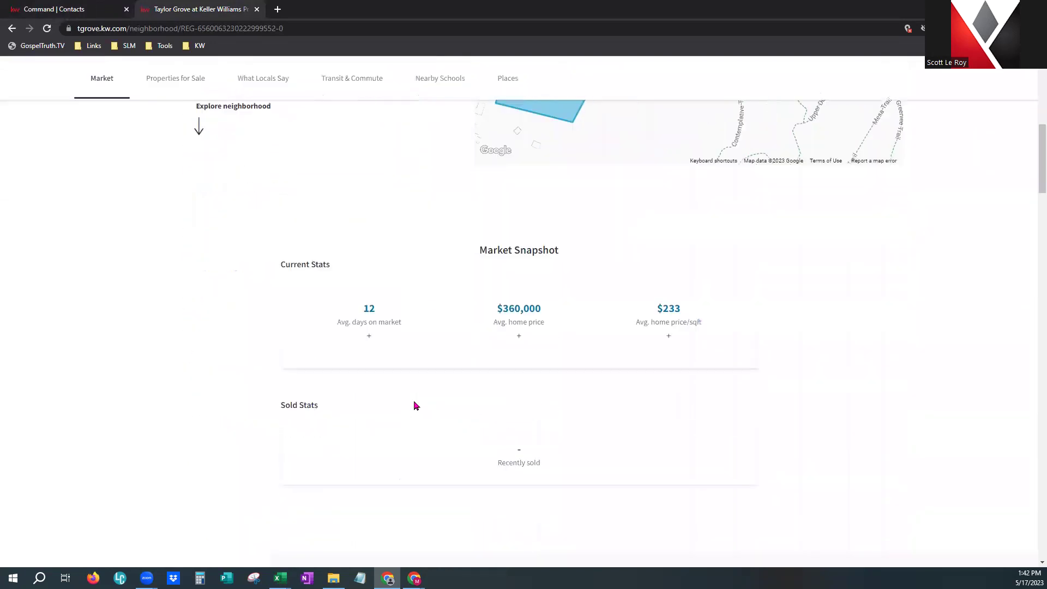
scroll(414, 406, down, 9)
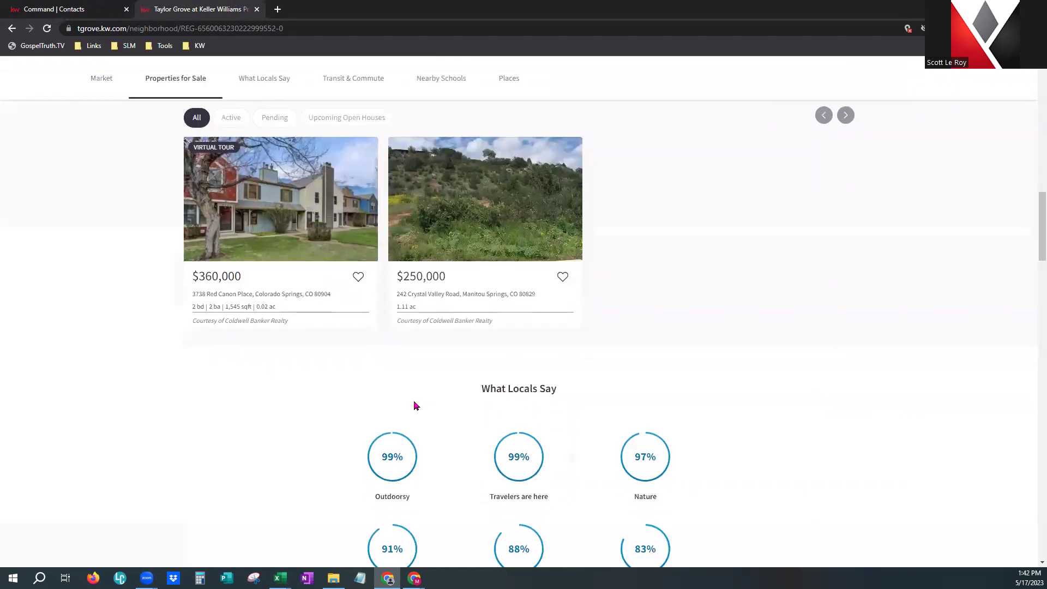
scroll(414, 405, down, 10)
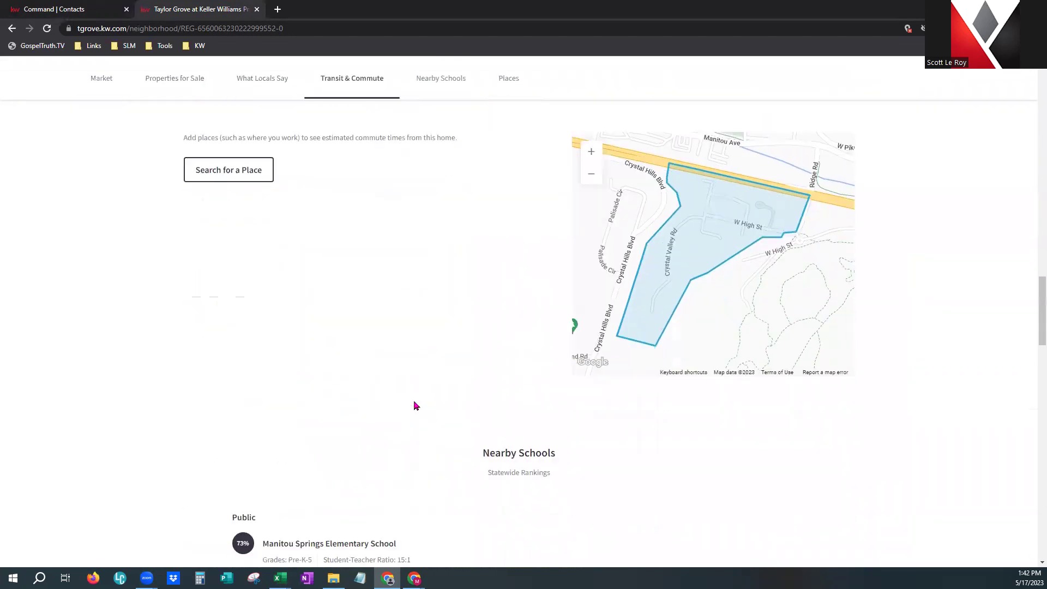
scroll(416, 405, down, 8)
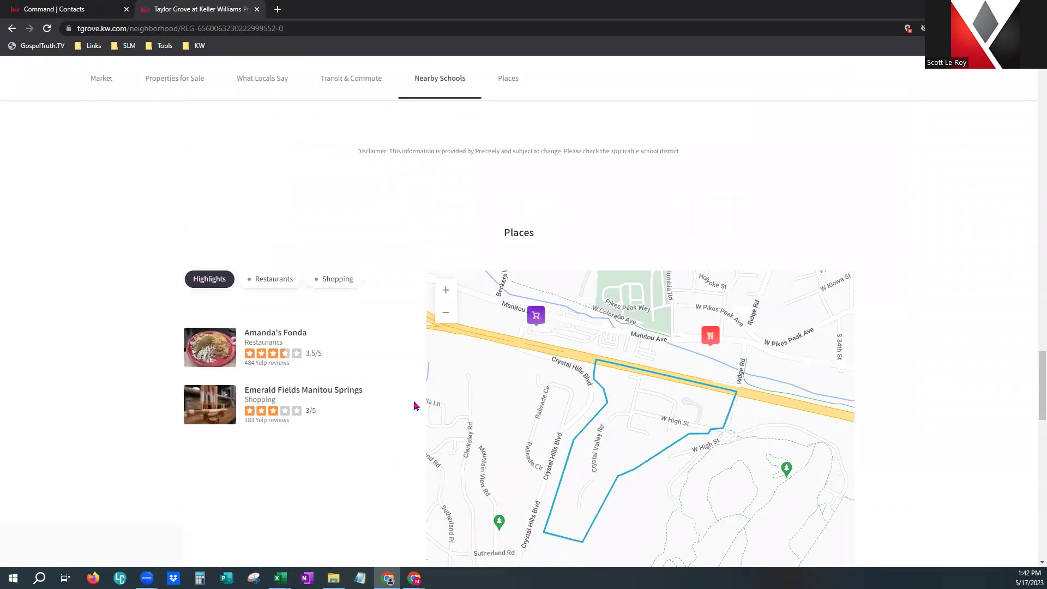
scroll(414, 402, down, 2)
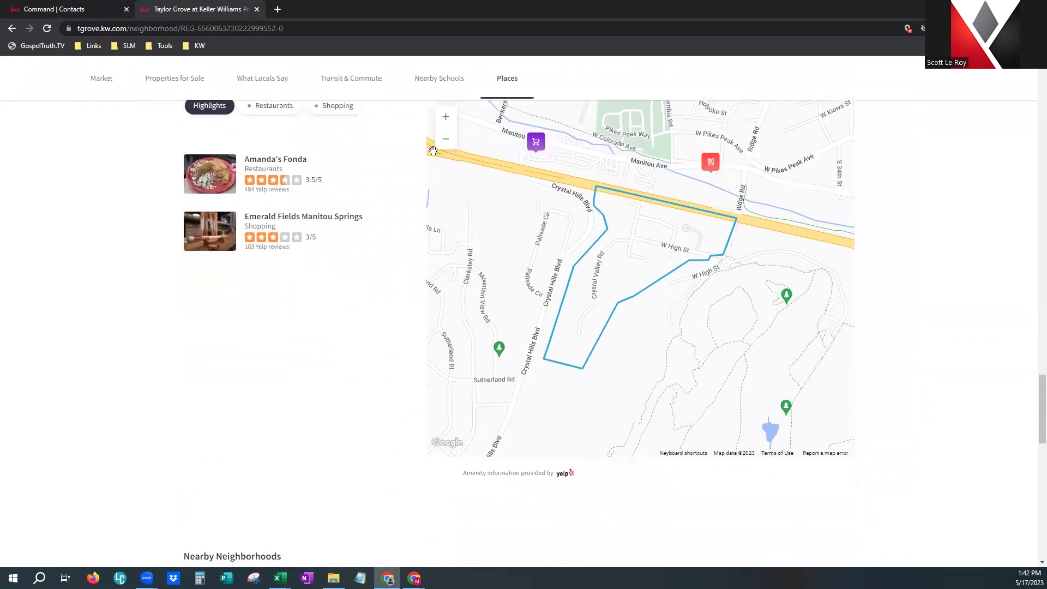
scroll(306, 400, up, 2)
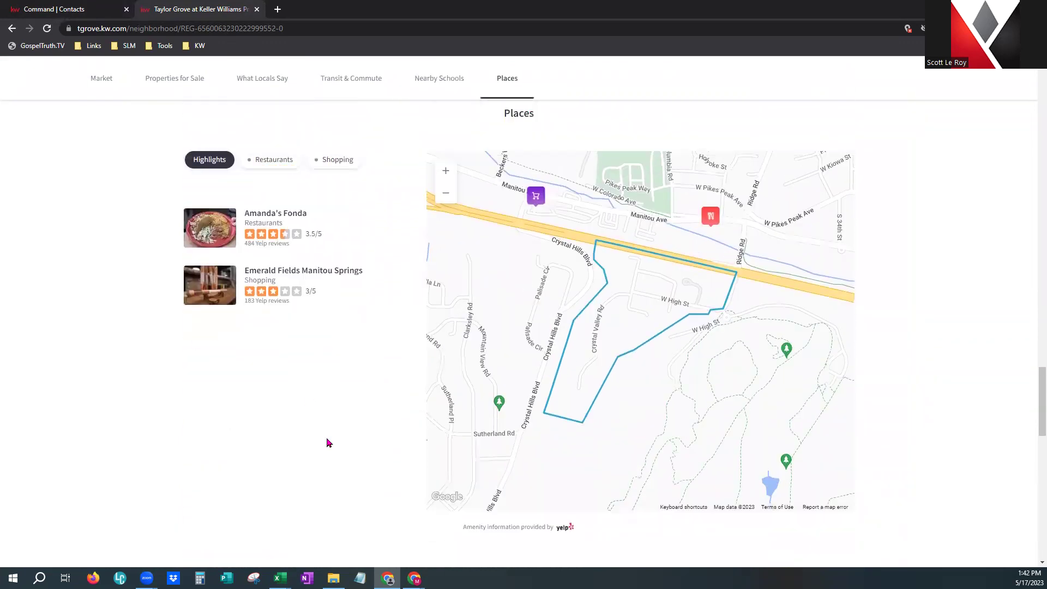
Filter nearby places to Restaurants, then Shopping, and scroll to the Interested? Let's Talk form
click(265, 214)
click(320, 218)
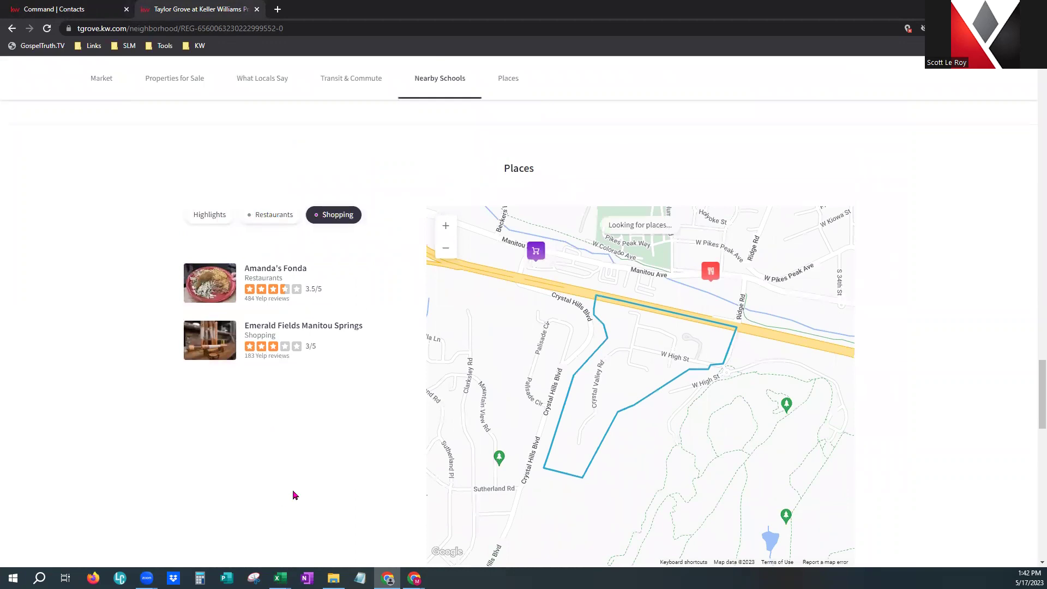
scroll(317, 498, down, 9)
scroll(319, 501, down, 4)
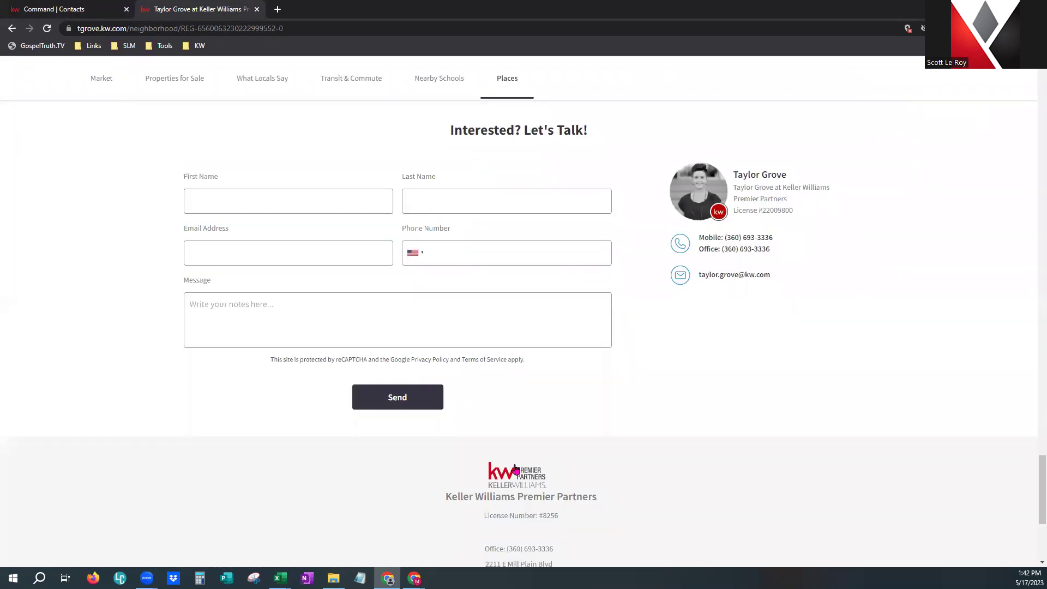
Return to the Command | Contacts tab, scroll through the About details, and open the ... menu
click(67, 12)
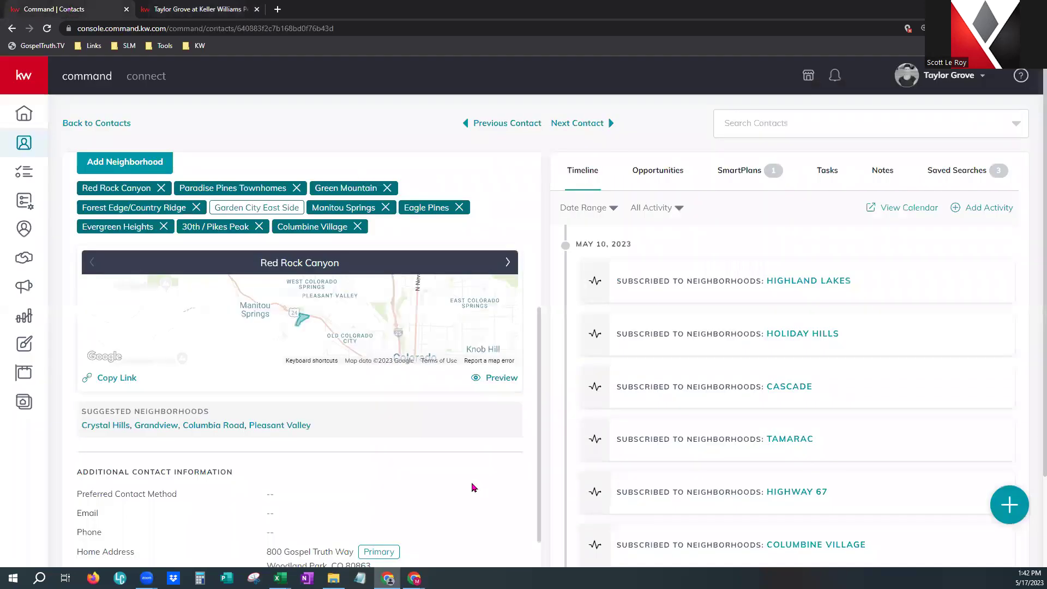
scroll(473, 485, down, 4)
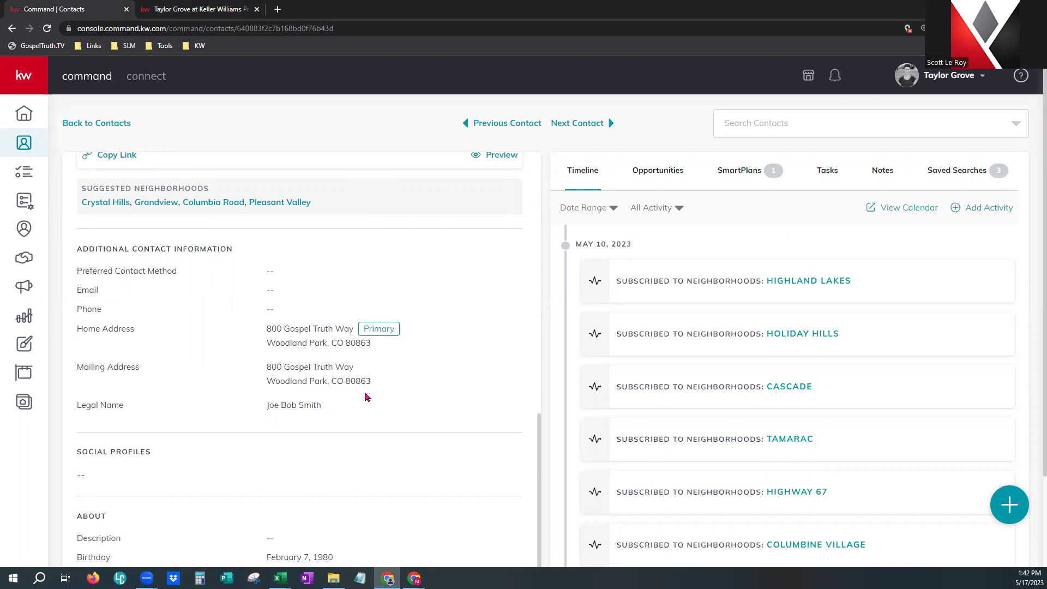
scroll(365, 392, down, 2)
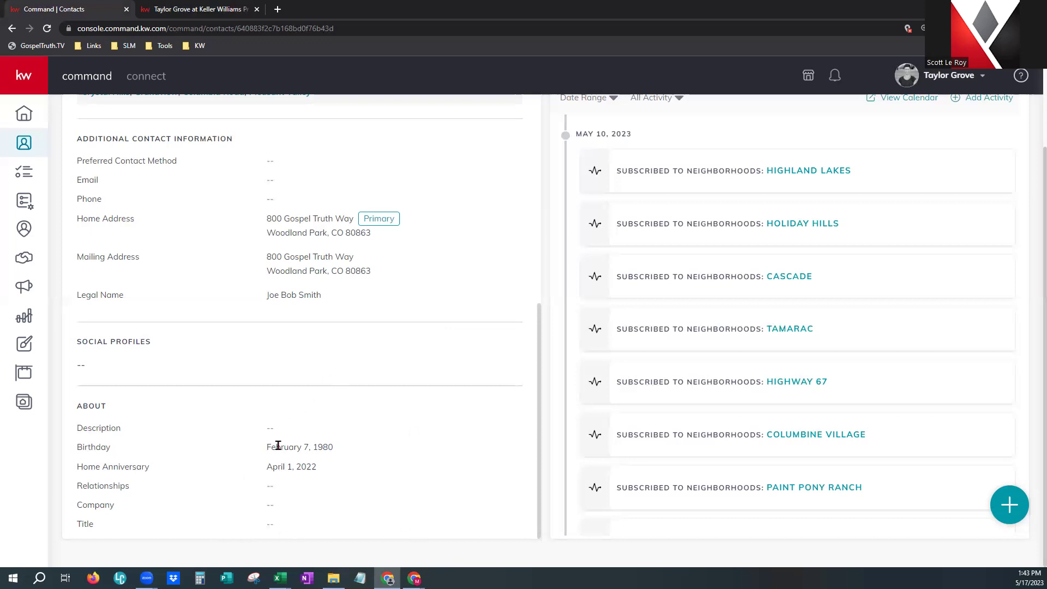
scroll(509, 520, up, 10)
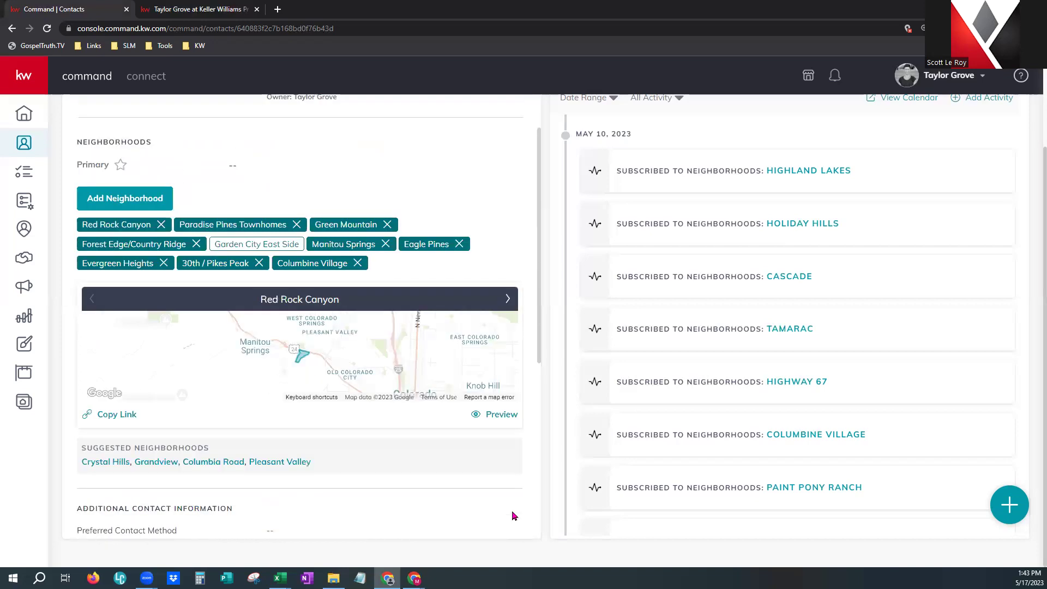
scroll(540, 436, up, 3)
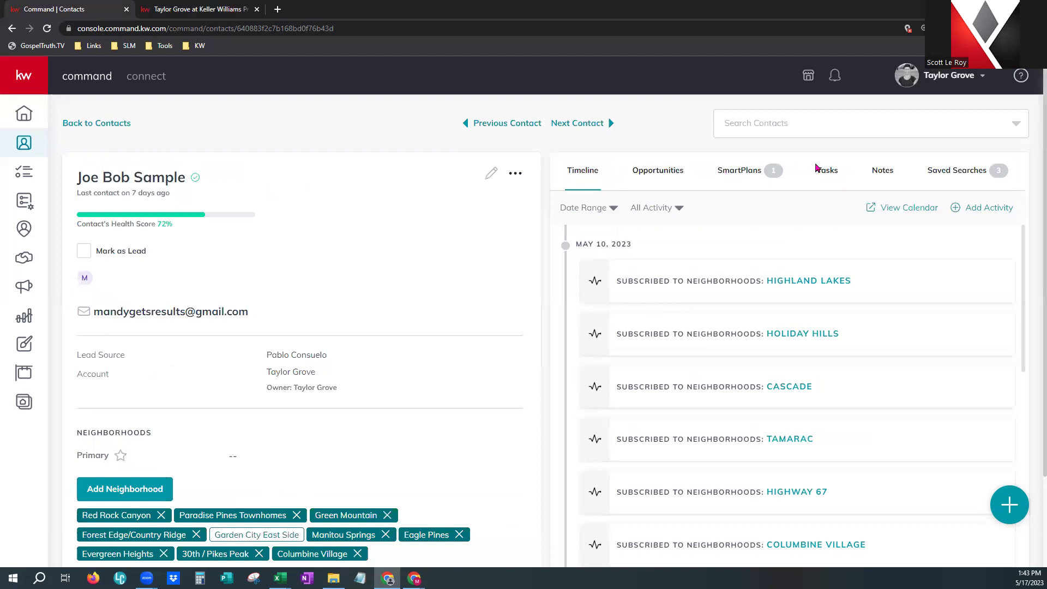
click(515, 173)
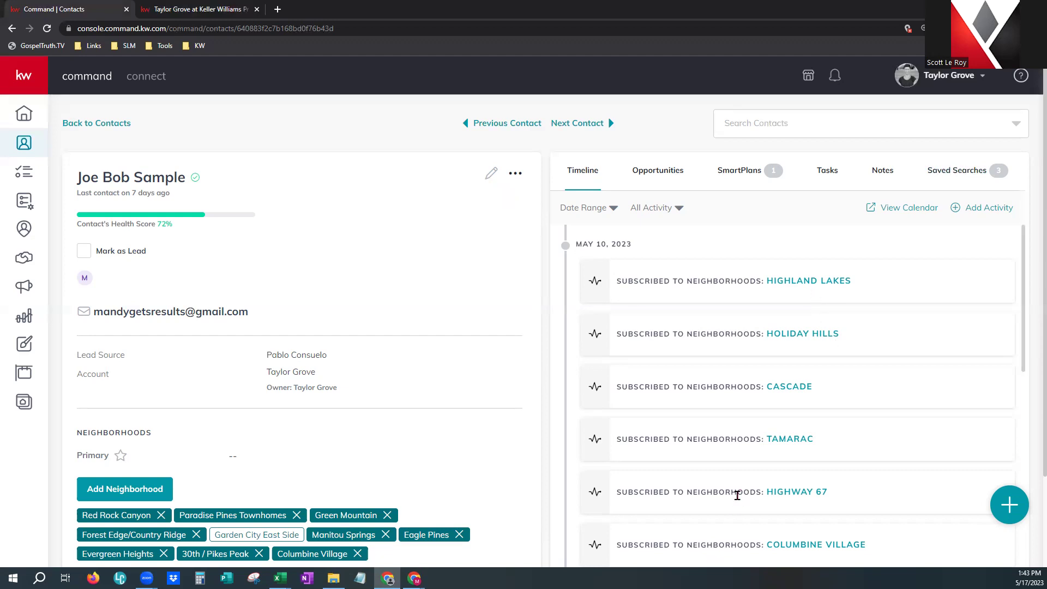
Filter the timeline to Favorited Listing activity and scroll through the results
click(599, 212)
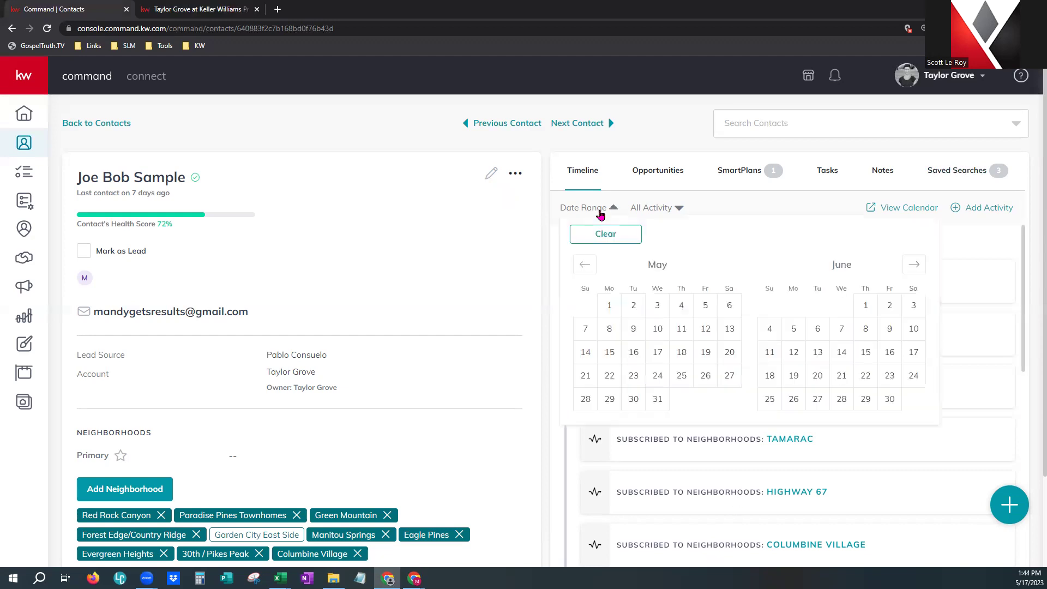
click(656, 213)
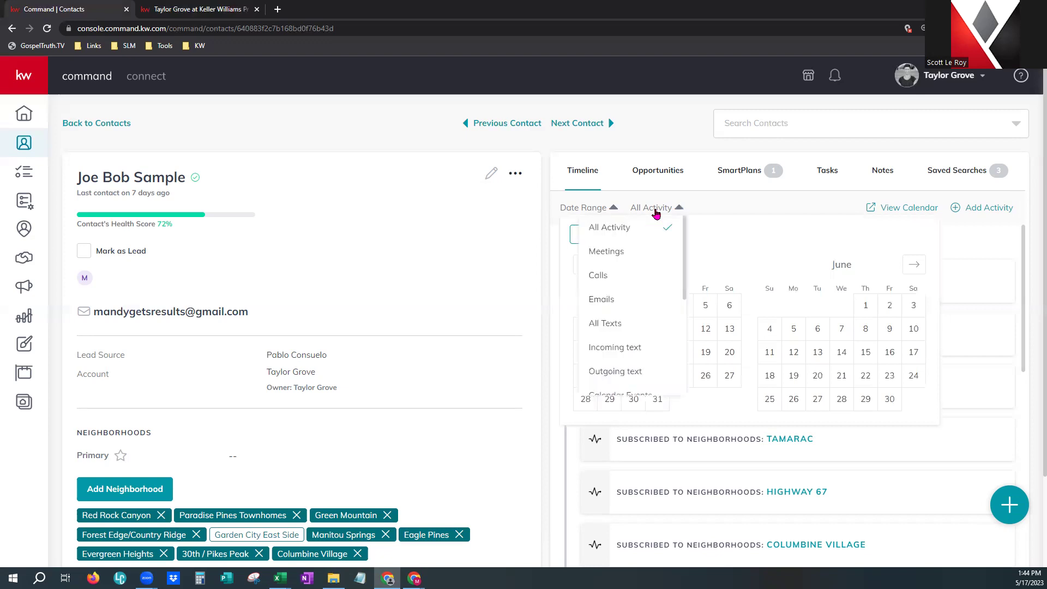
scroll(652, 349, down, 3)
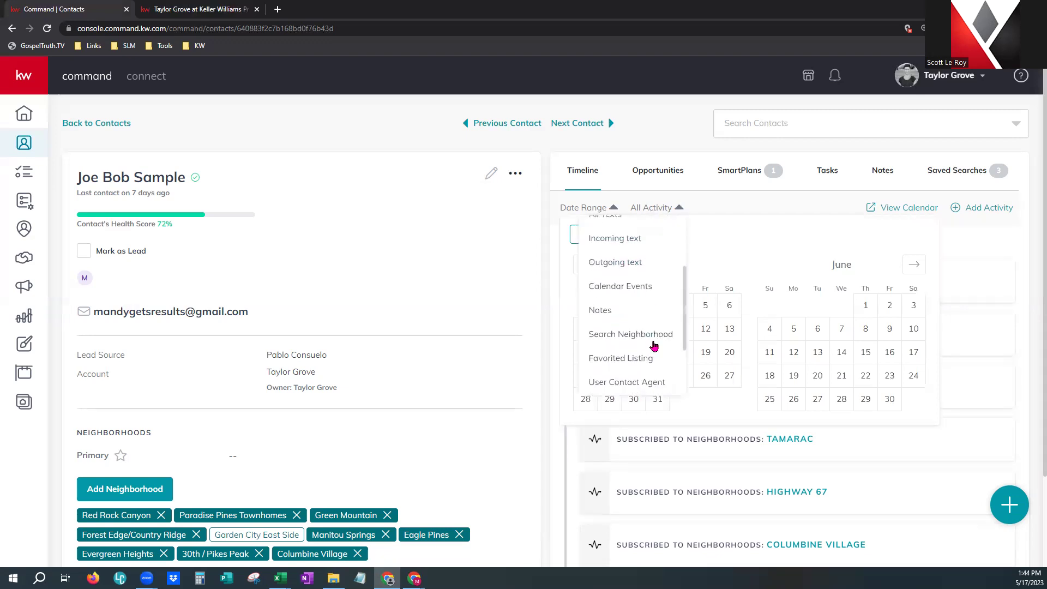
click(615, 303)
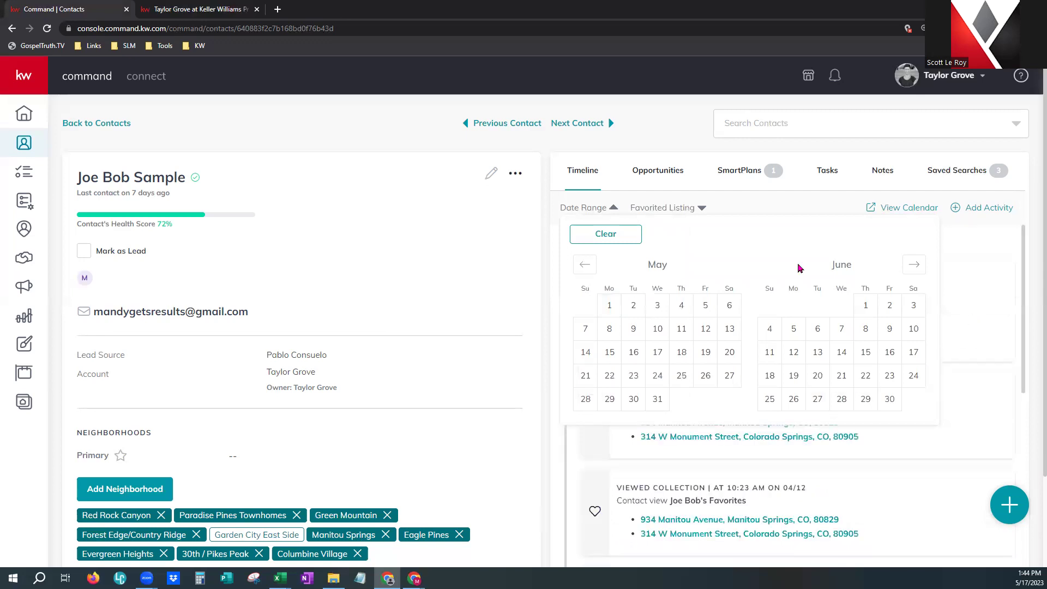
click(616, 208)
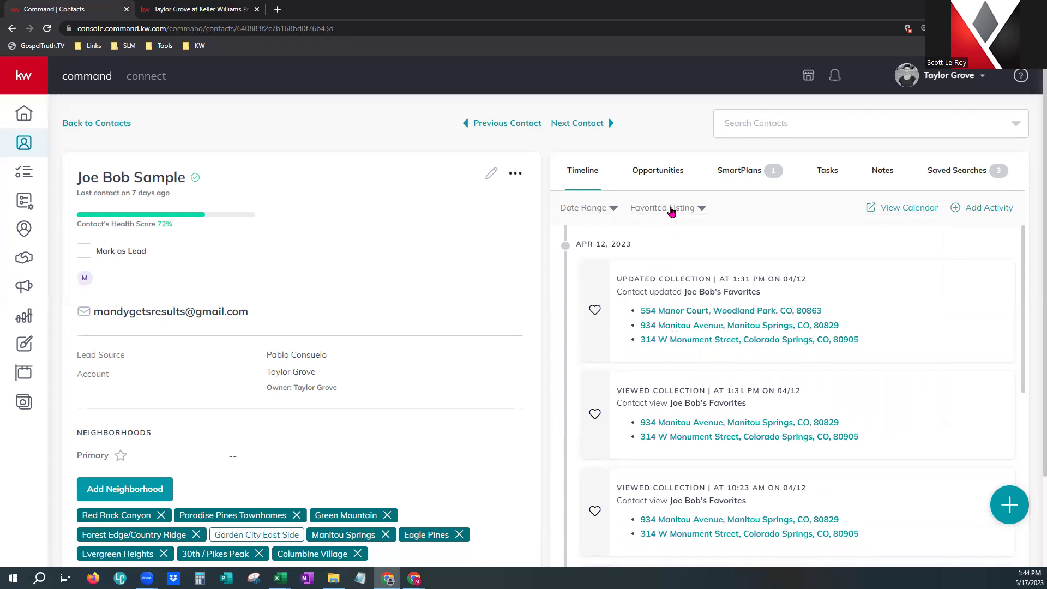
scroll(726, 494, down, 2)
scroll(723, 485, down, 5)
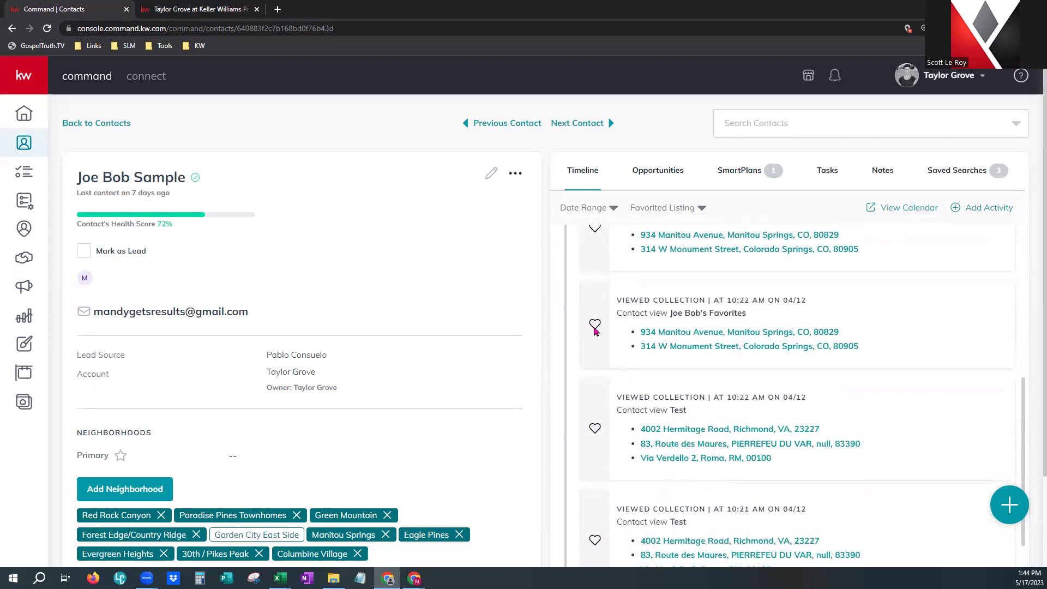
scroll(748, 431, down, 3)
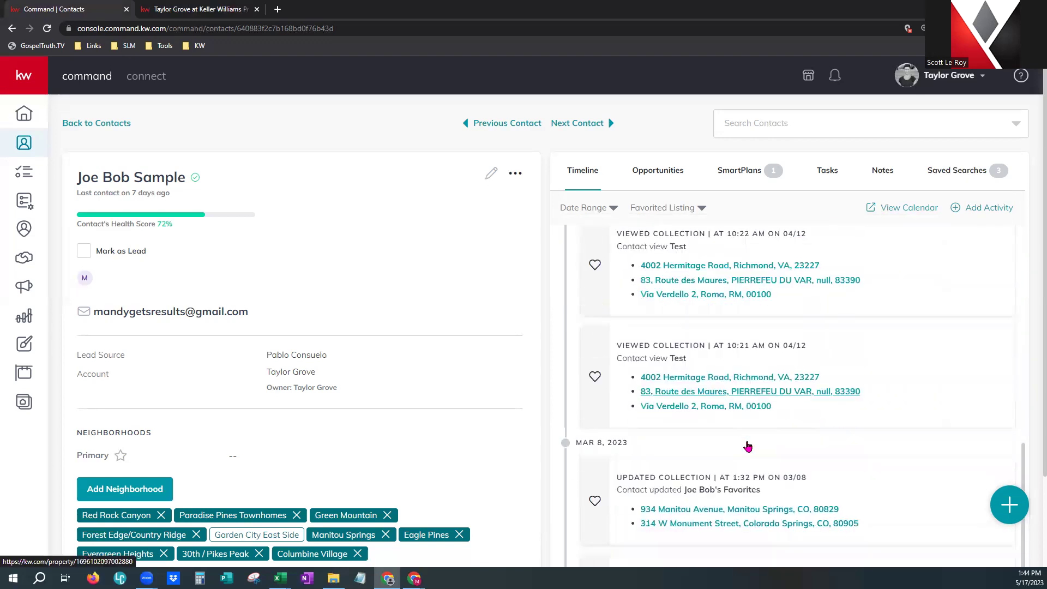
scroll(748, 446, down, 1)
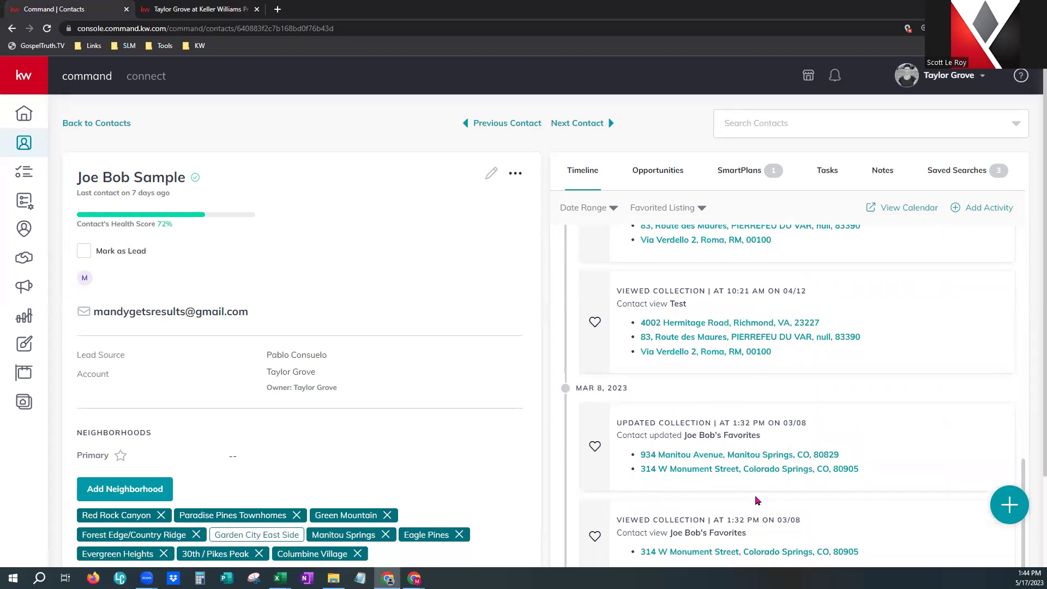
scroll(757, 500, up, 5)
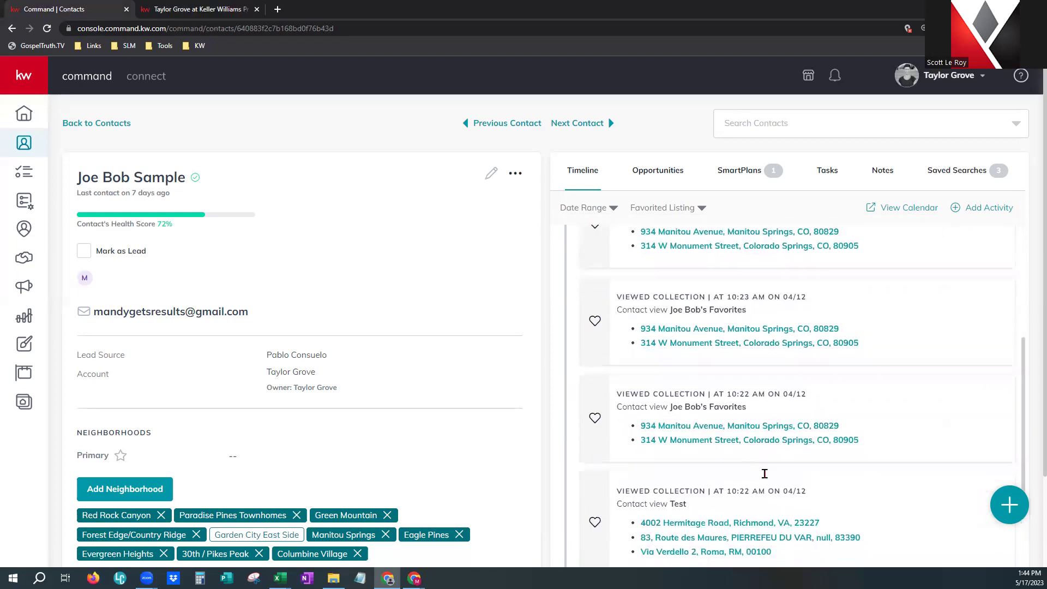
Reset the timeline to All Activity and show the contact's empty Opportunities tab
click(651, 211)
scroll(666, 256, up, 3)
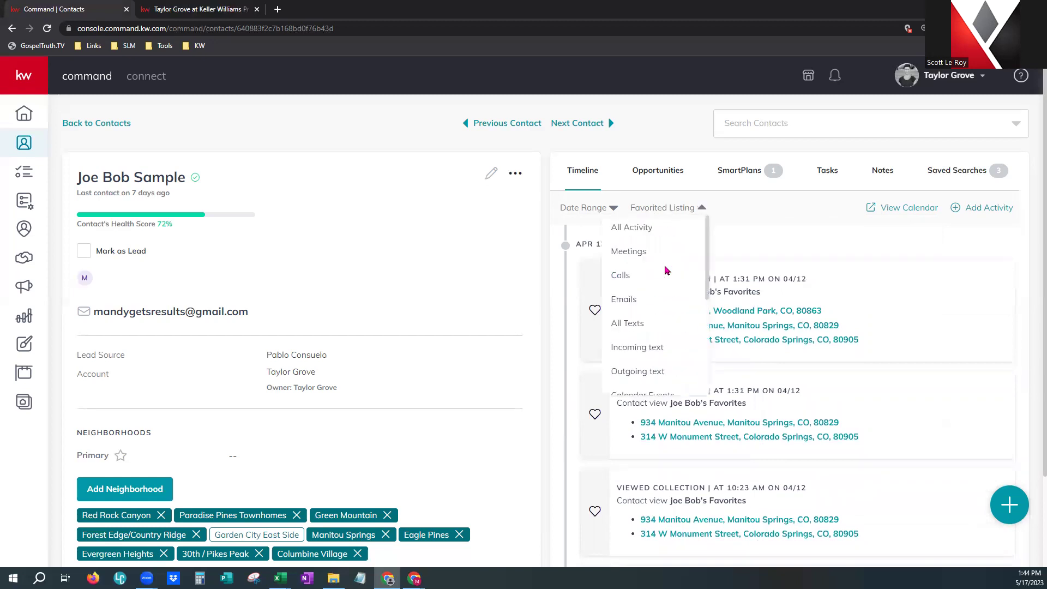
click(650, 229)
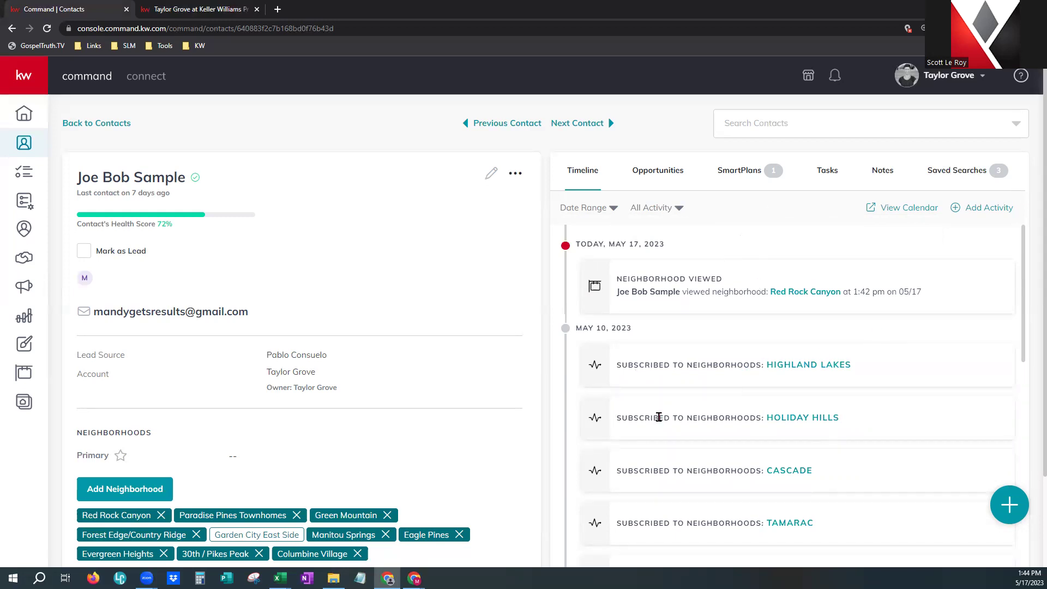
click(673, 171)
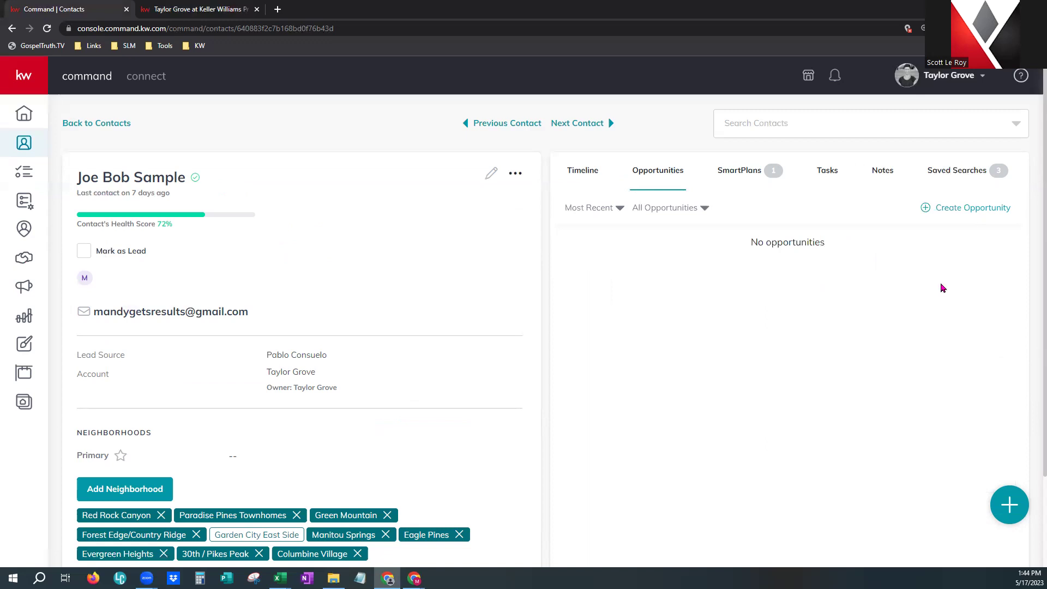
Expand the contact's SmartPlan to see its steps, then check the Tasks tab
click(736, 171)
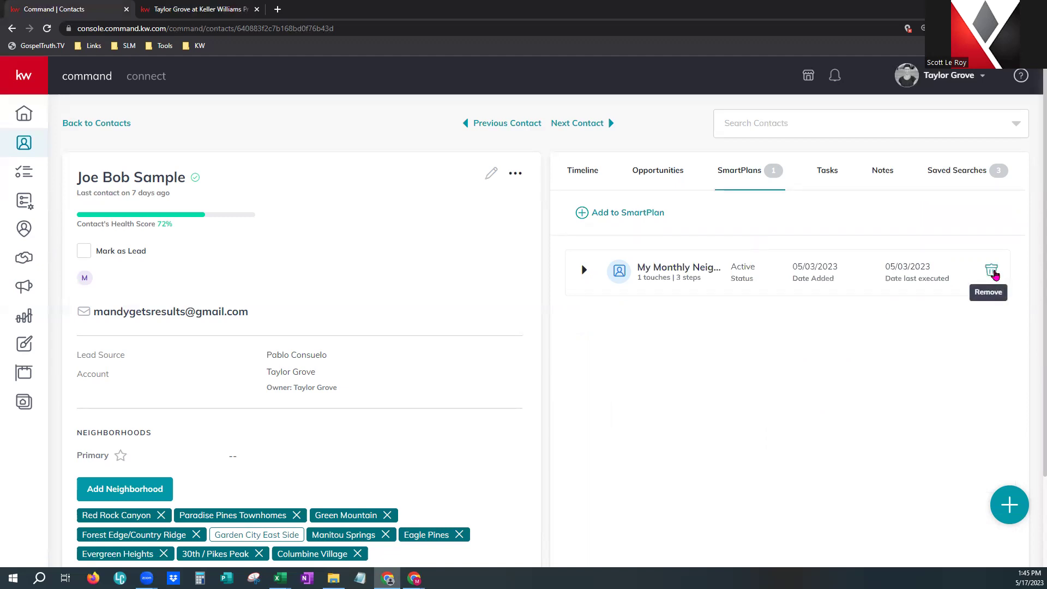
click(583, 269)
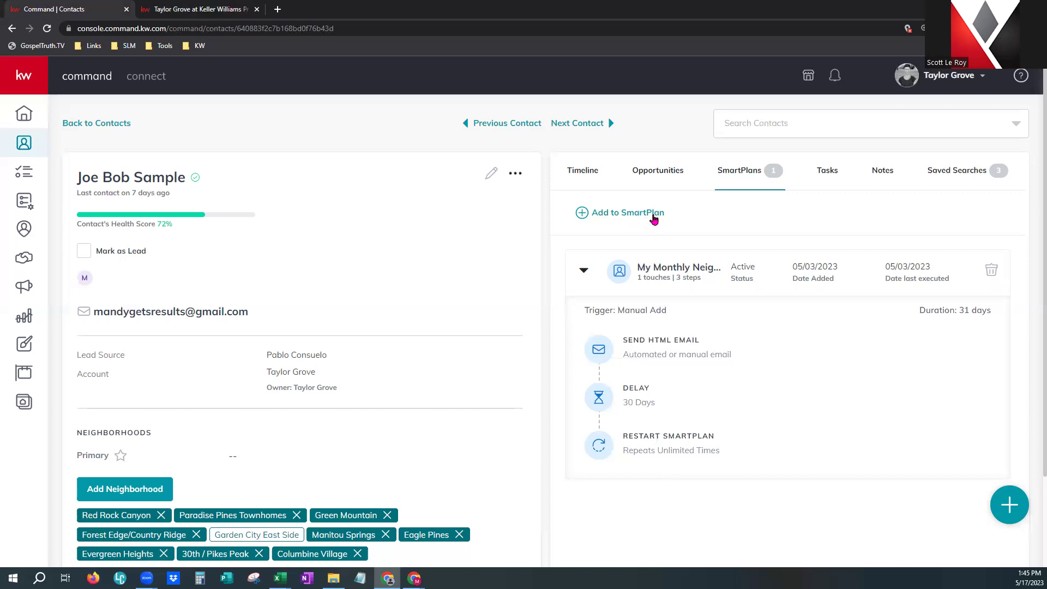
click(827, 171)
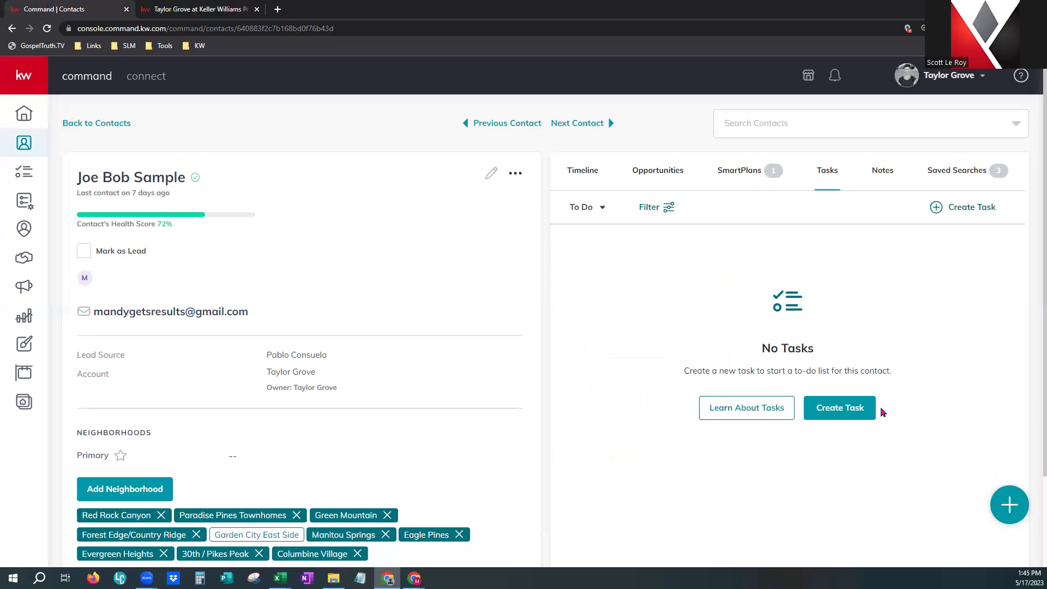
Open the Notes tab, start a new note, and close it without saving
click(887, 176)
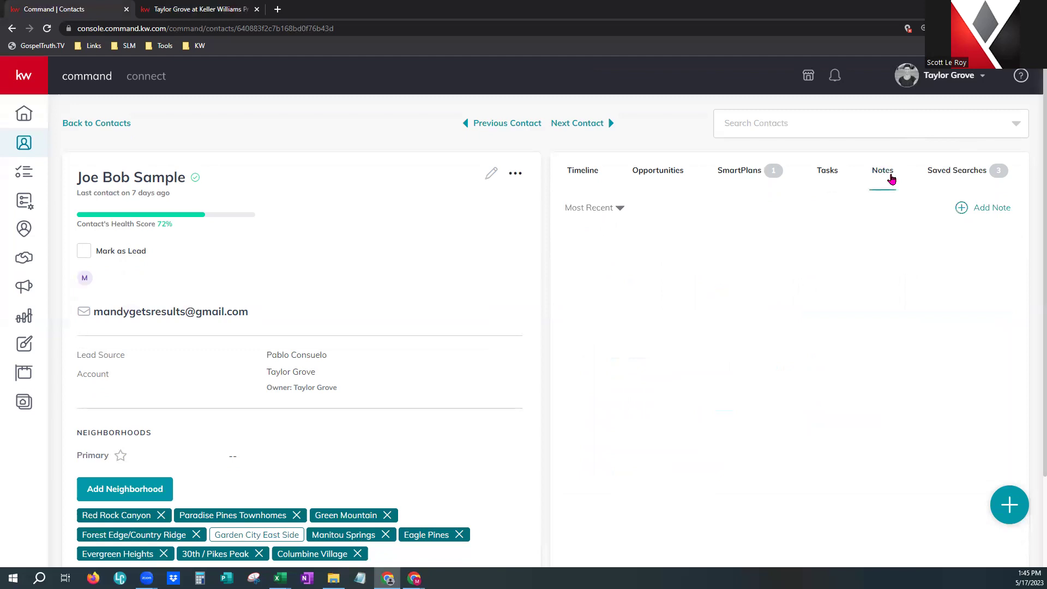
click(960, 208)
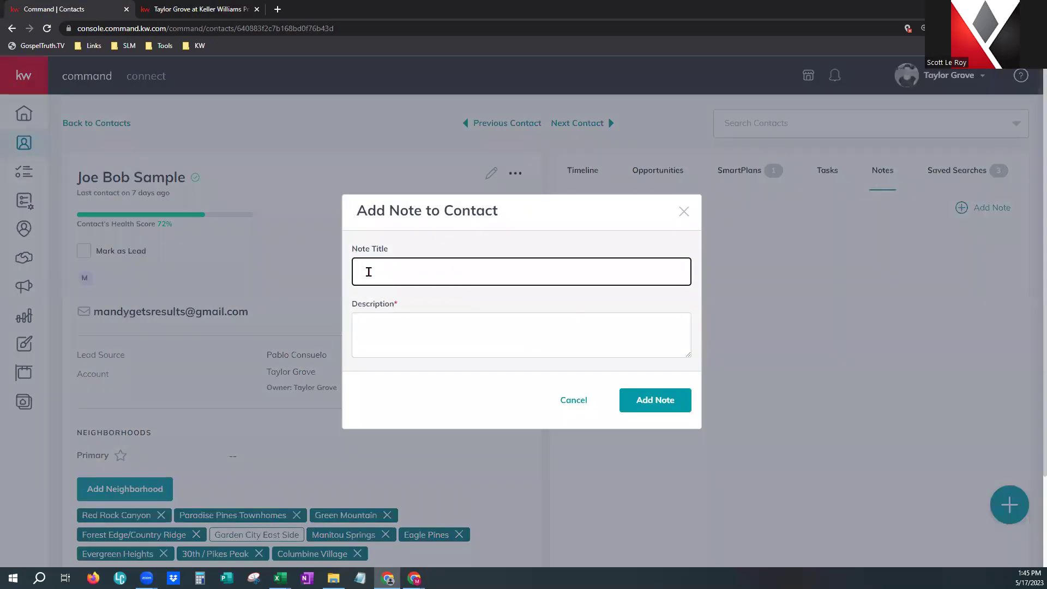
click(395, 324)
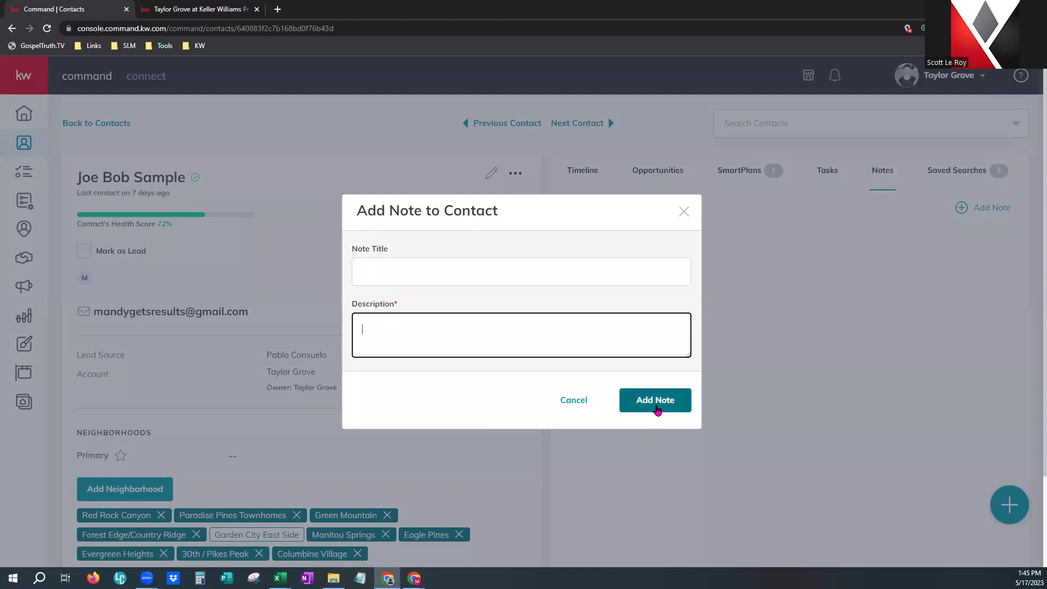
click(684, 212)
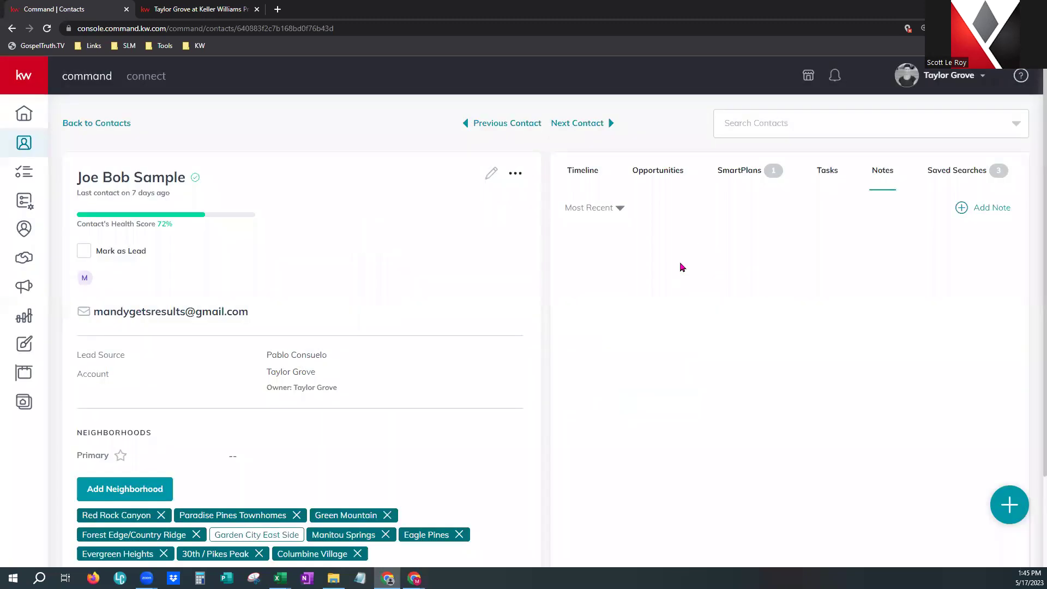
Show the three saved searches and highlight who created the Woodland Park and Colorado City searches
click(951, 170)
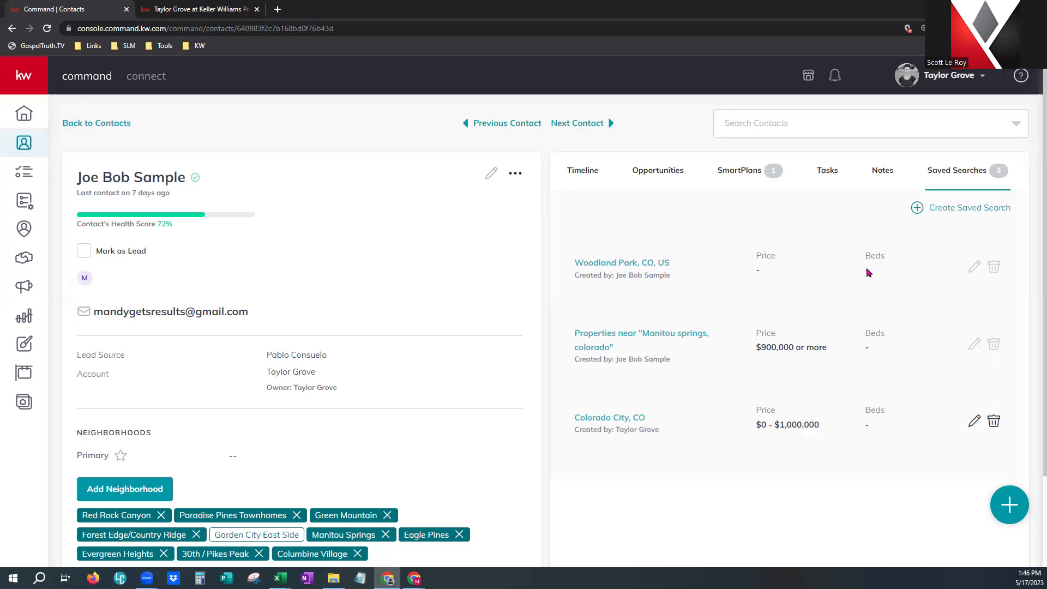
drag(575, 276, 673, 282)
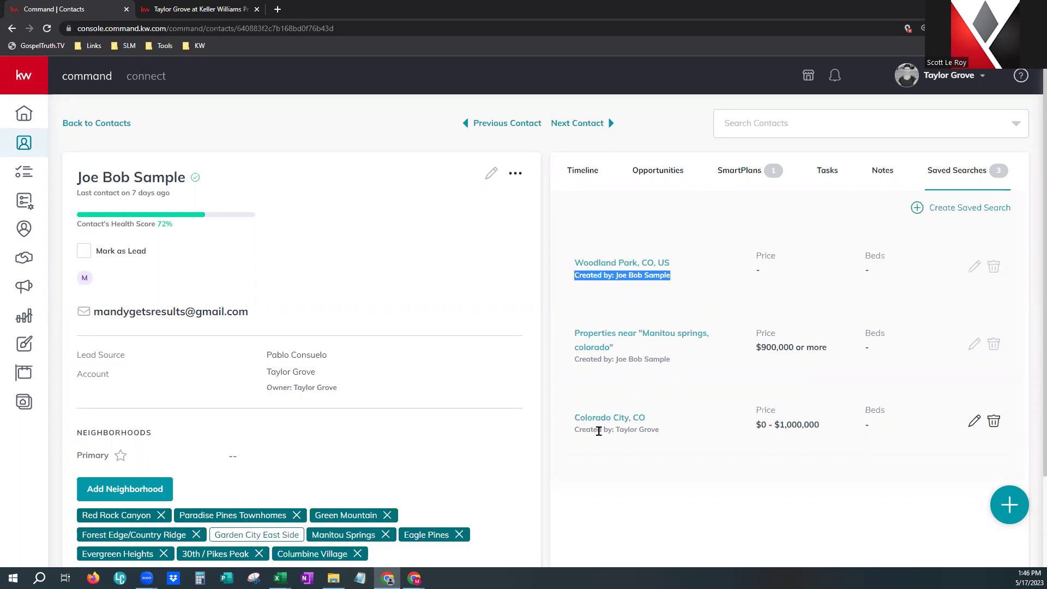
drag(574, 430, 670, 436)
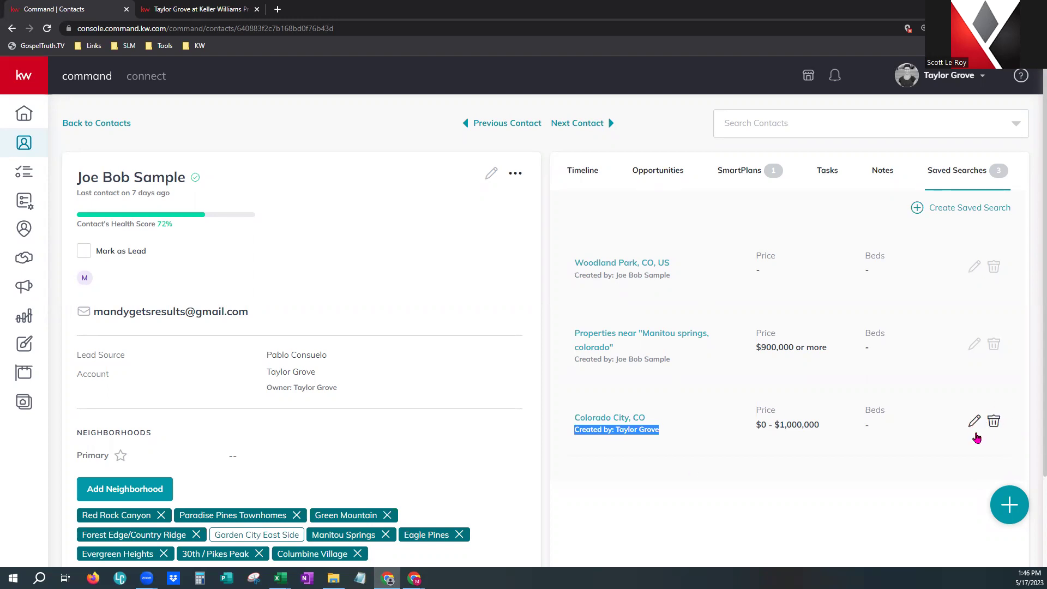
click(875, 510)
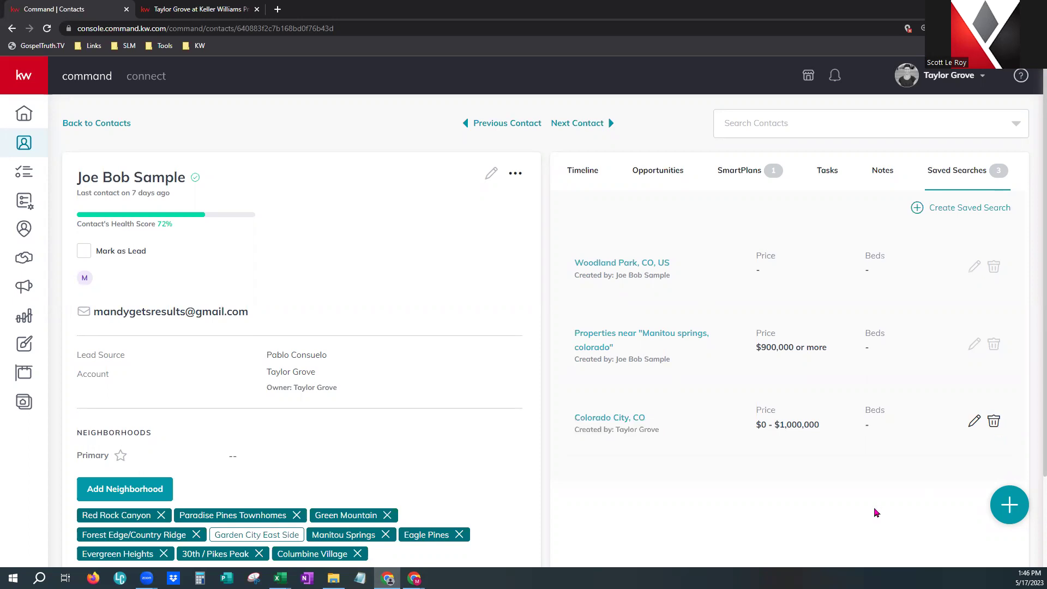
Begin a new saved search located at zip 80863, Woodland Park, CO, and advance to step two
click(952, 213)
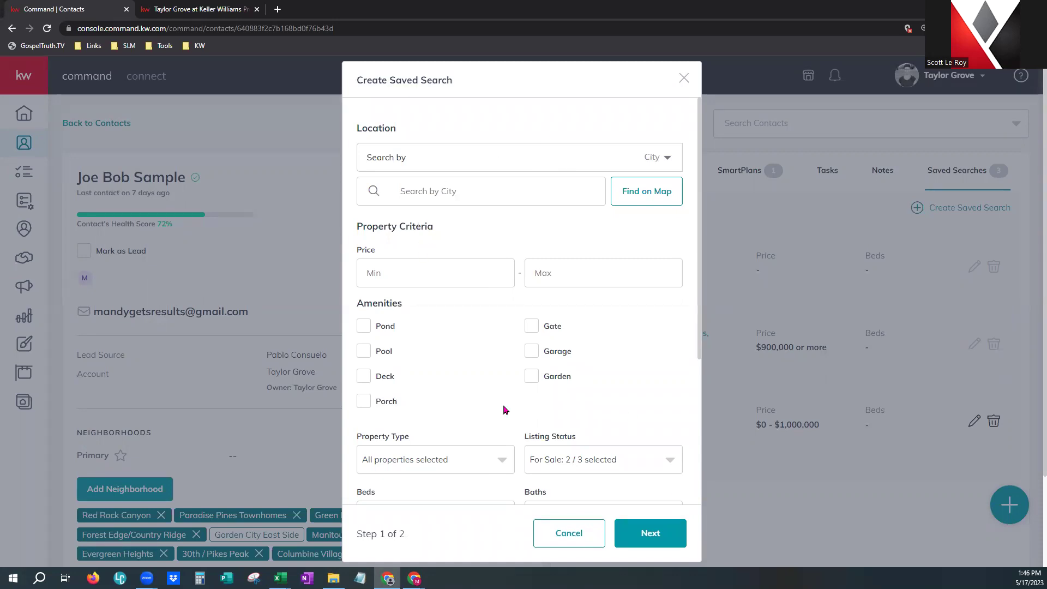
scroll(508, 409, down, 4)
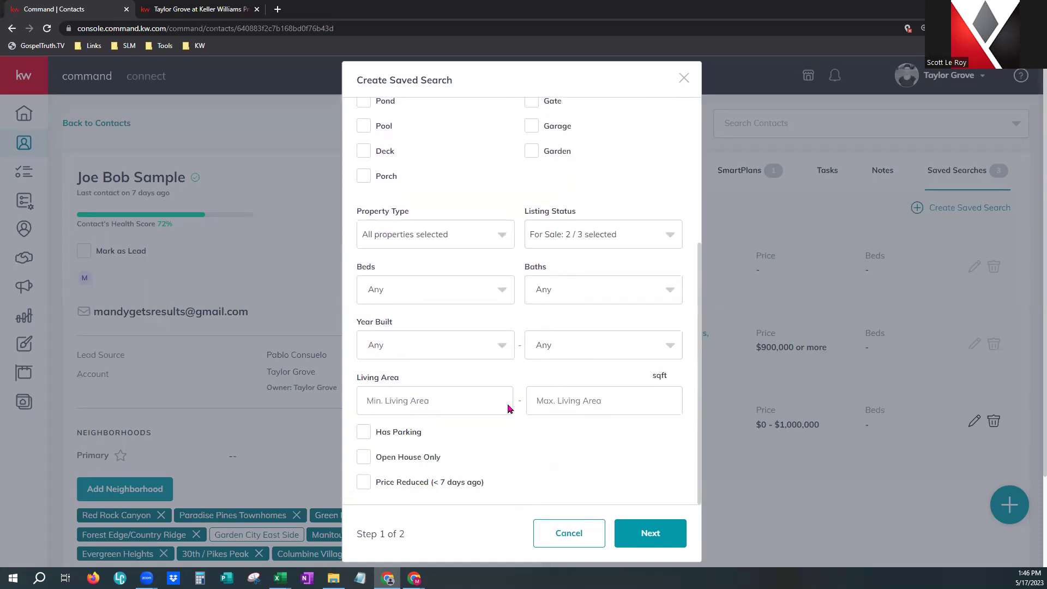
click(638, 544)
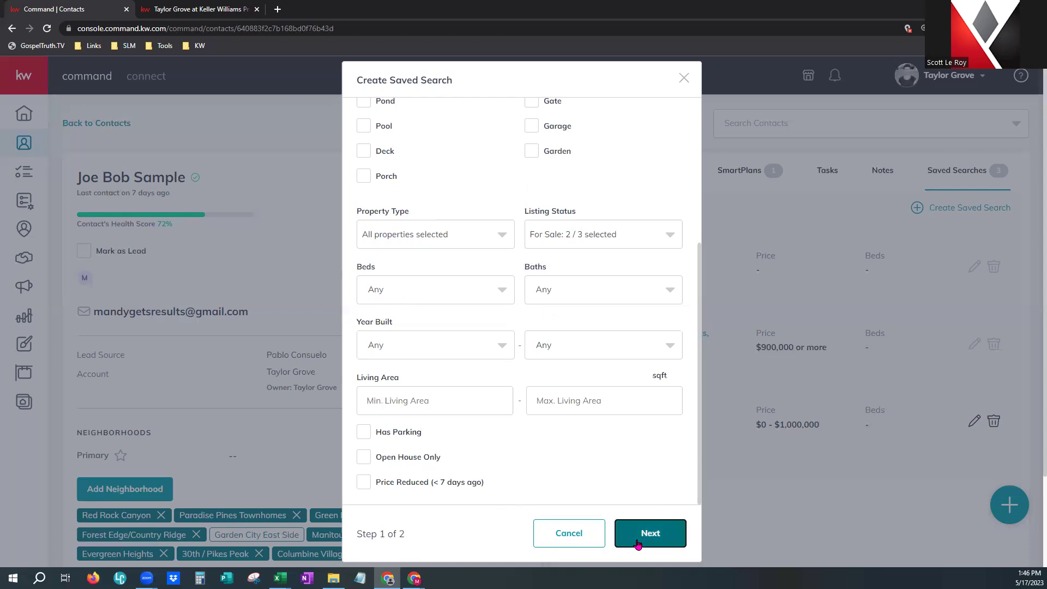
scroll(469, 355, up, 5)
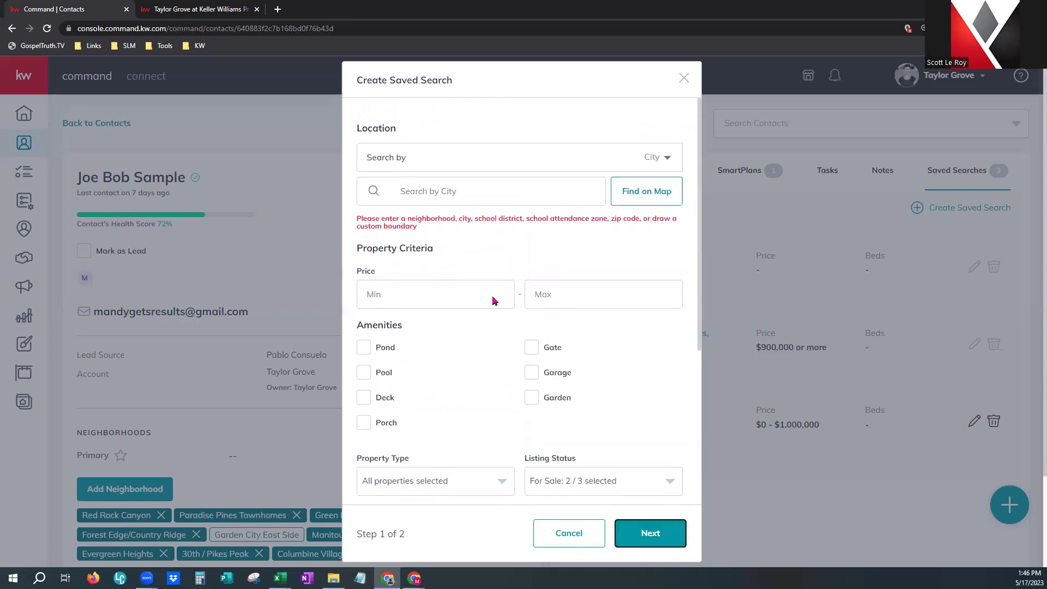
click(485, 200)
text(80863)
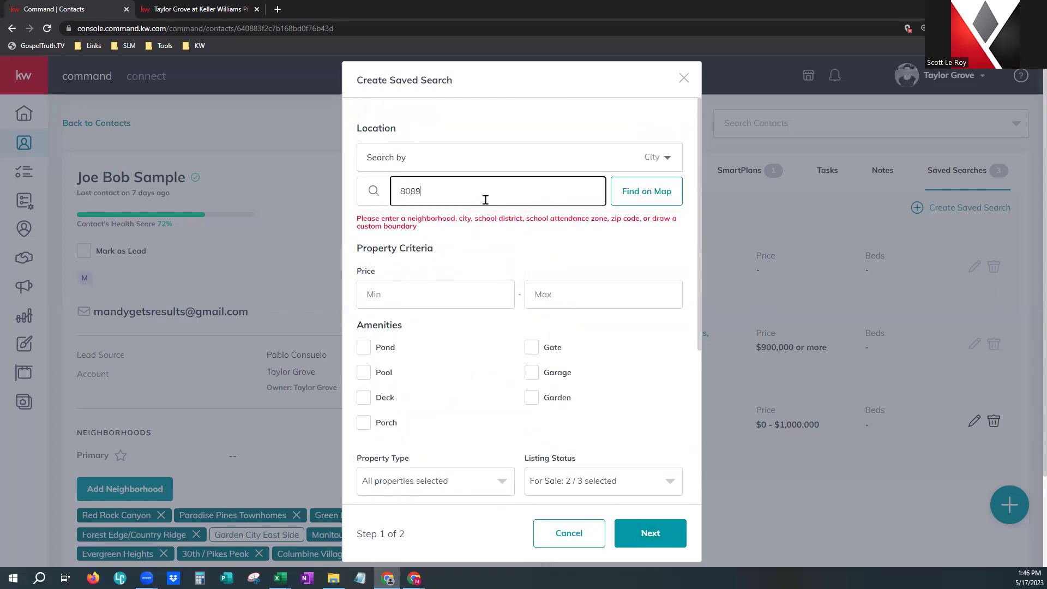
click(446, 238)
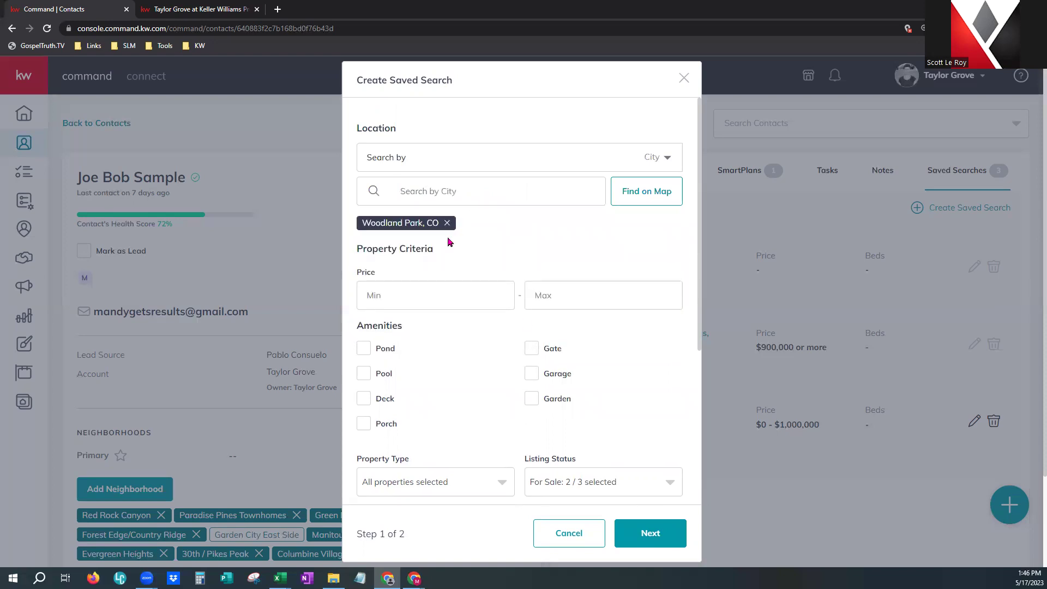
click(651, 534)
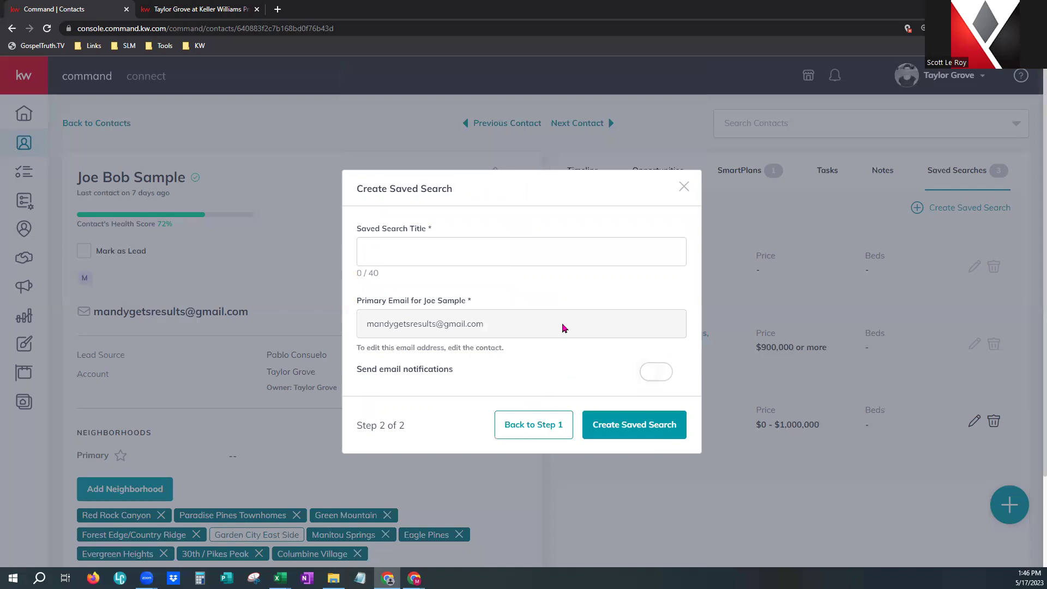
Turn on weekly email notifications for the new saved search
click(658, 378)
drag(376, 260, 470, 265)
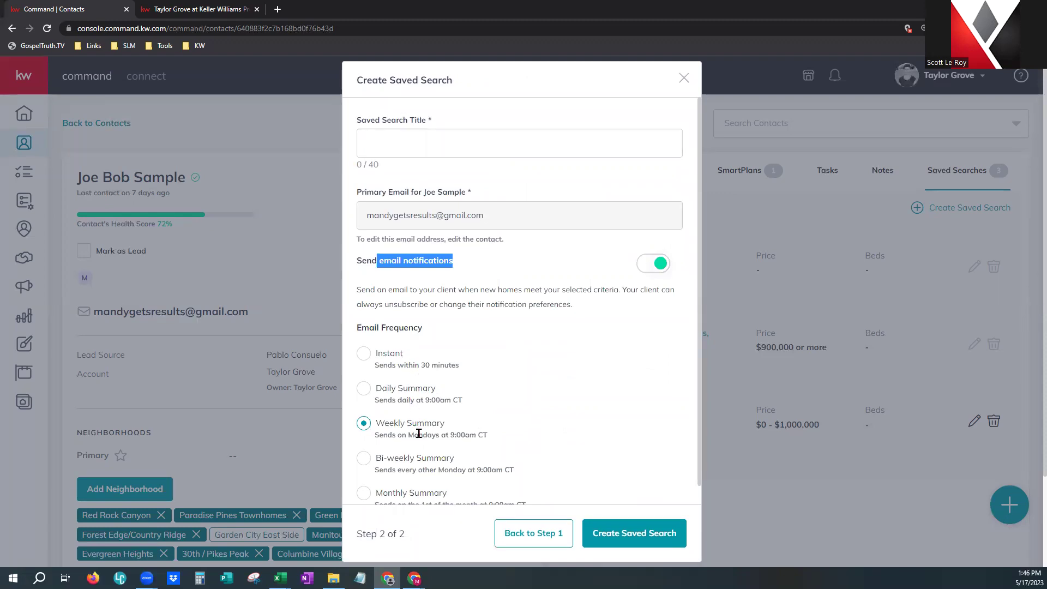
scroll(425, 468, down, 1)
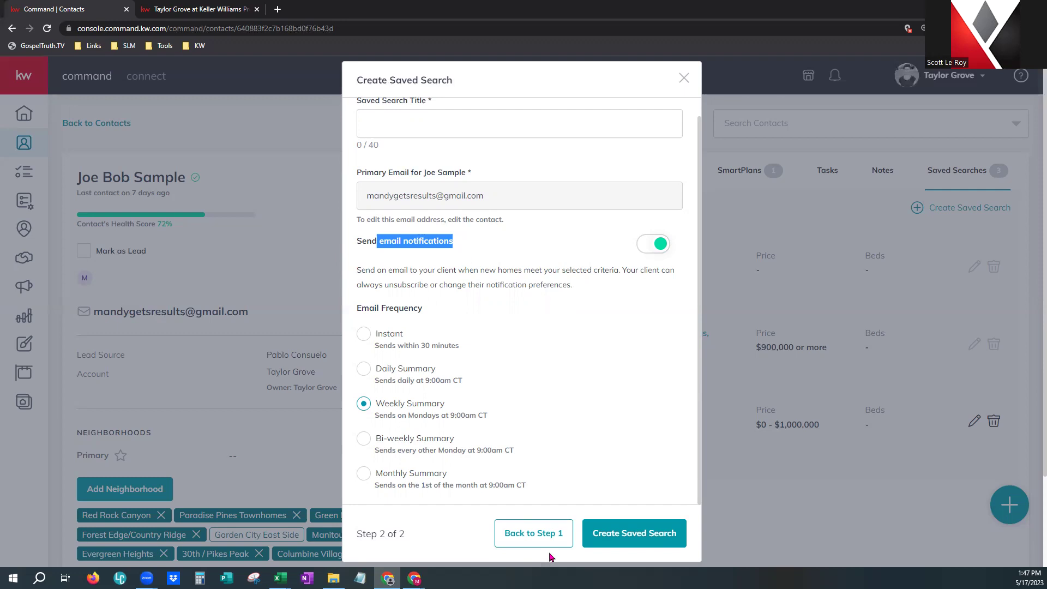
click(685, 78)
Close the Create Saved Search form without saving and return to the contact's Notes
click(685, 79)
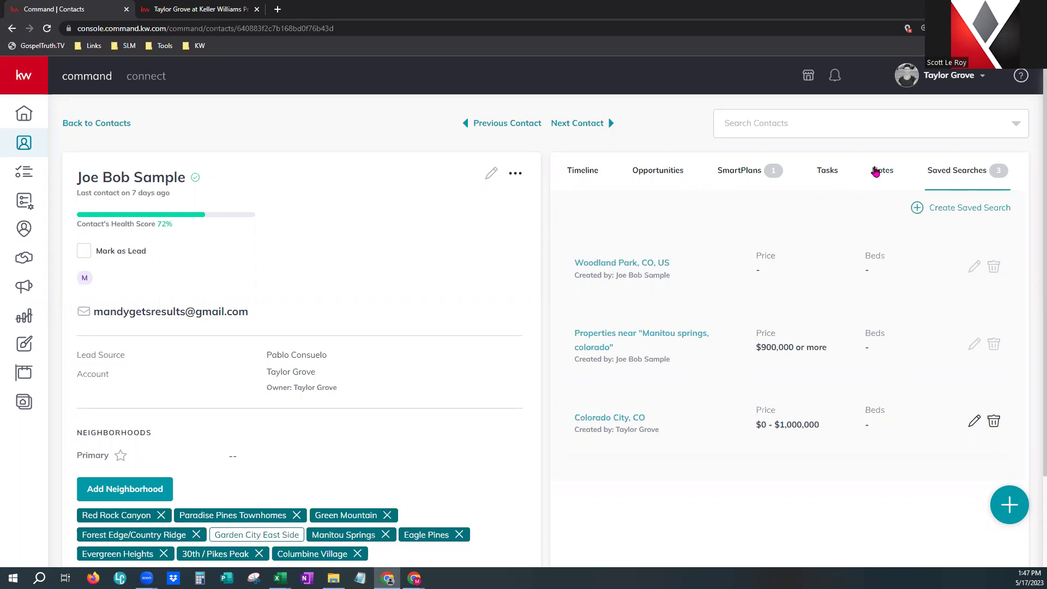
click(876, 171)
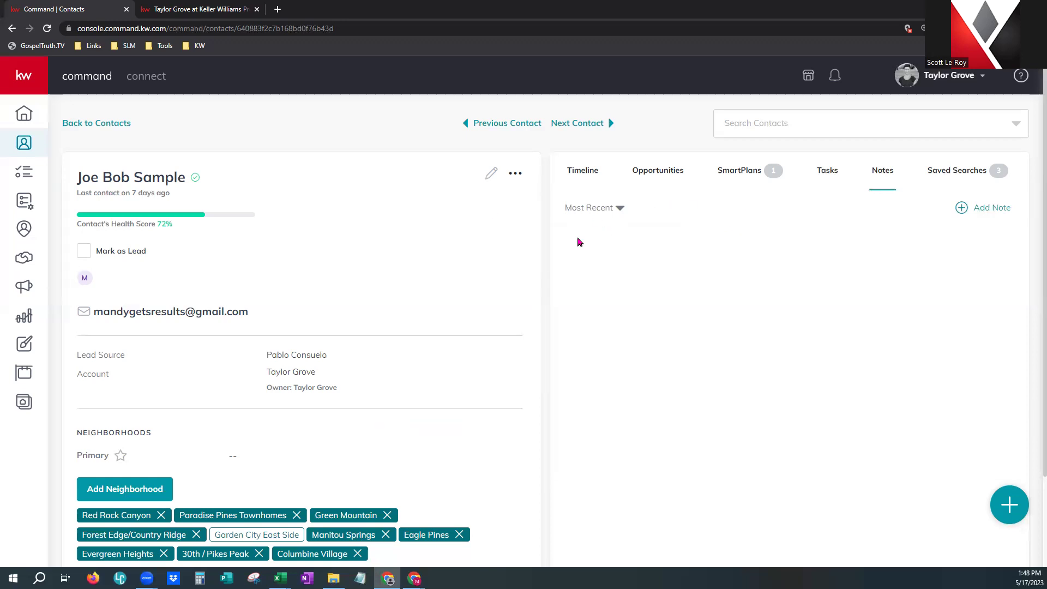
Open the Edit Contact form and select the whole text in the Full Name field
click(491, 174)
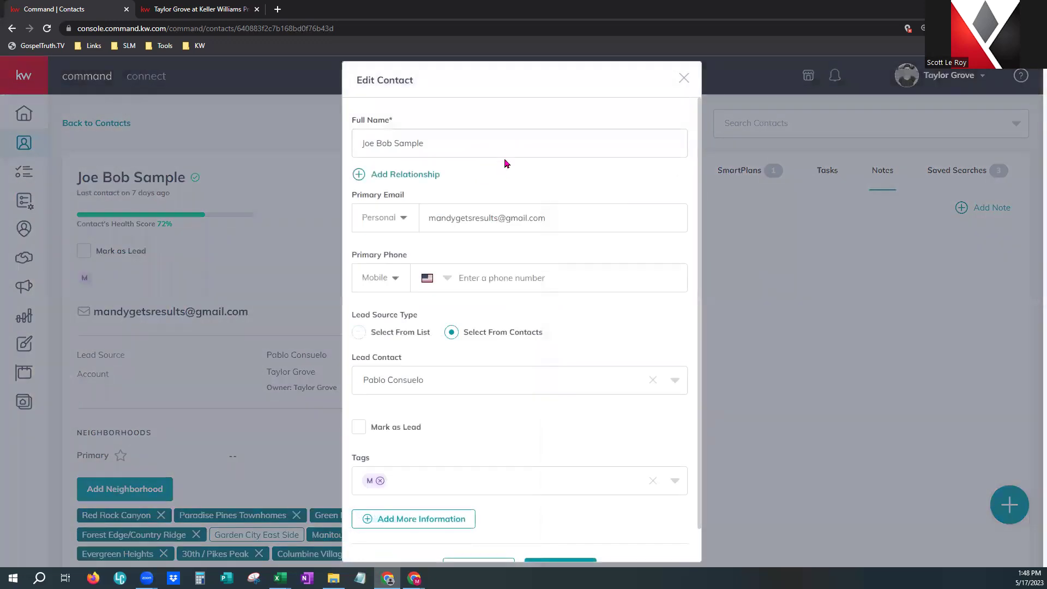
click(483, 151)
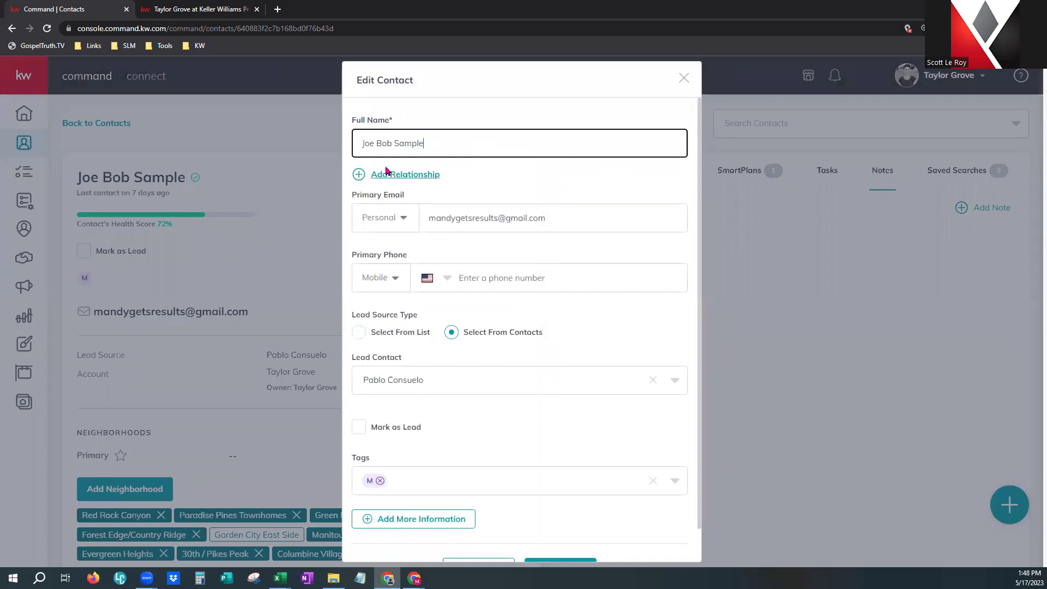
drag(355, 143, 445, 147)
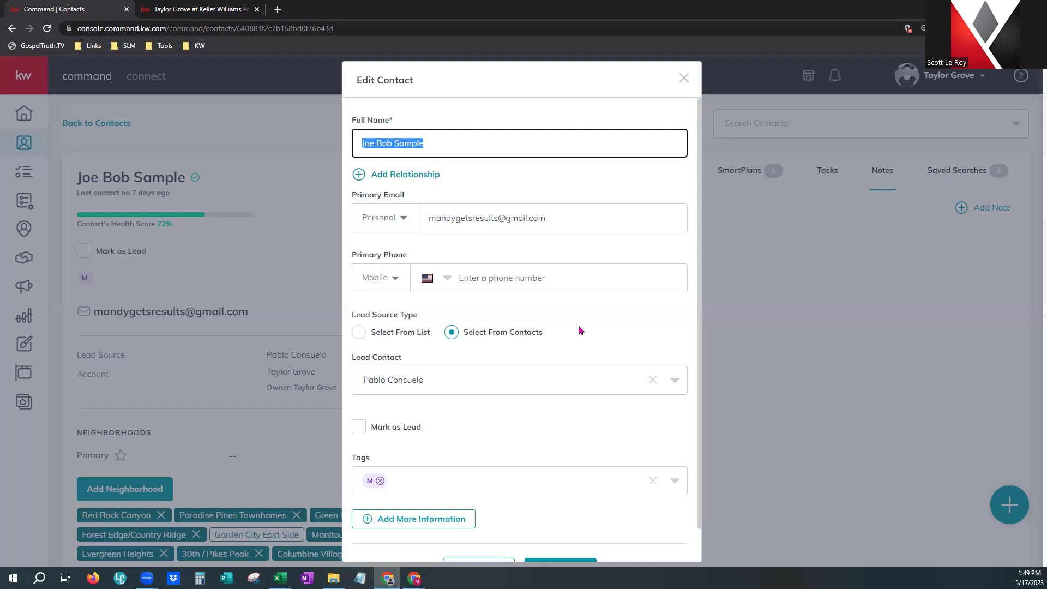
Add a Spouse relationship linked to the spouse's existing contact record, found by name search
click(412, 175)
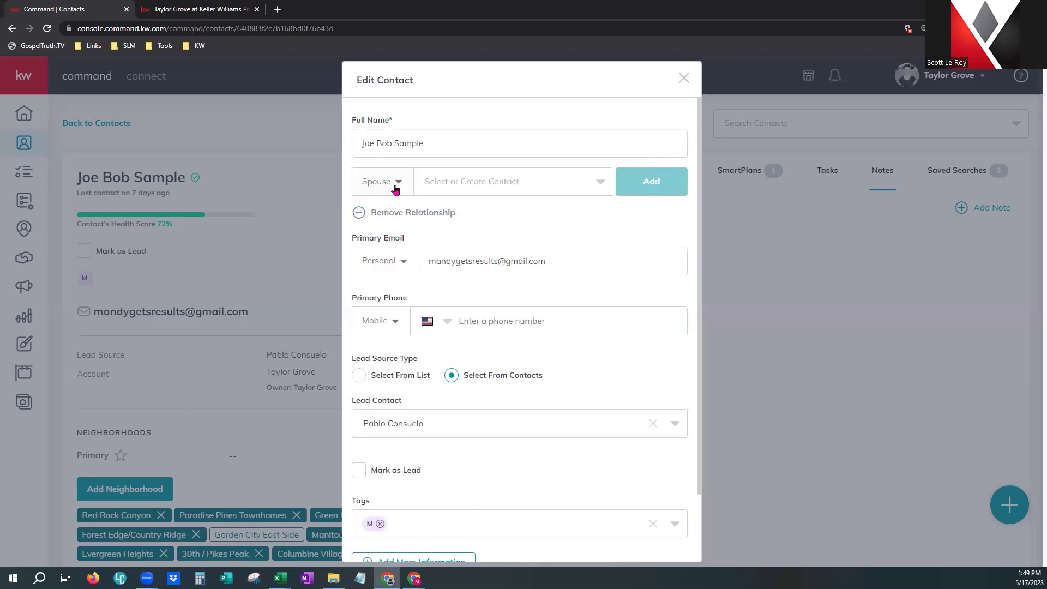
click(396, 189)
scroll(403, 227, down, 5)
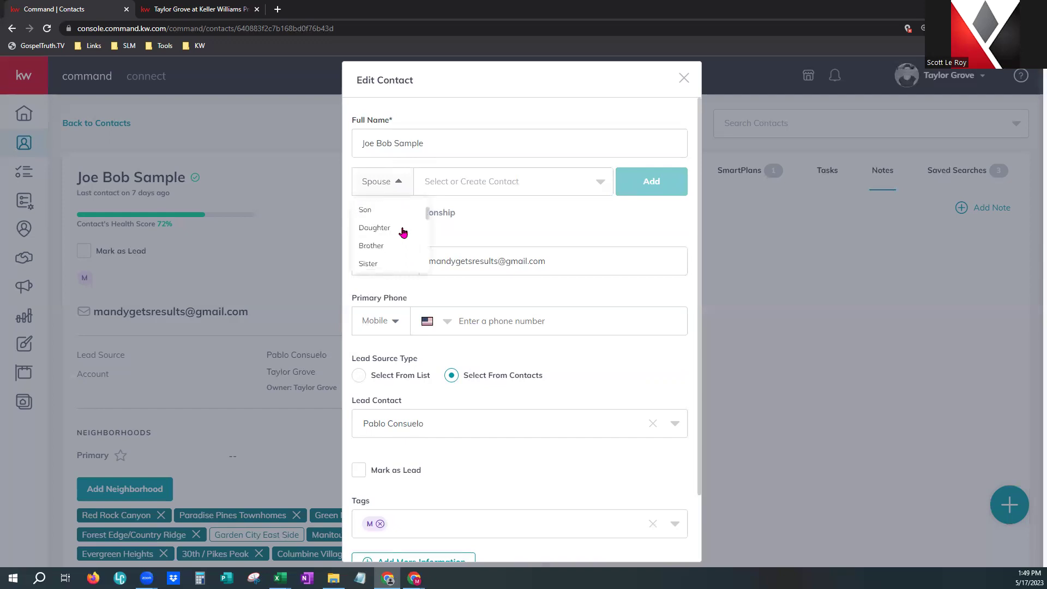
scroll(394, 242, down, 3)
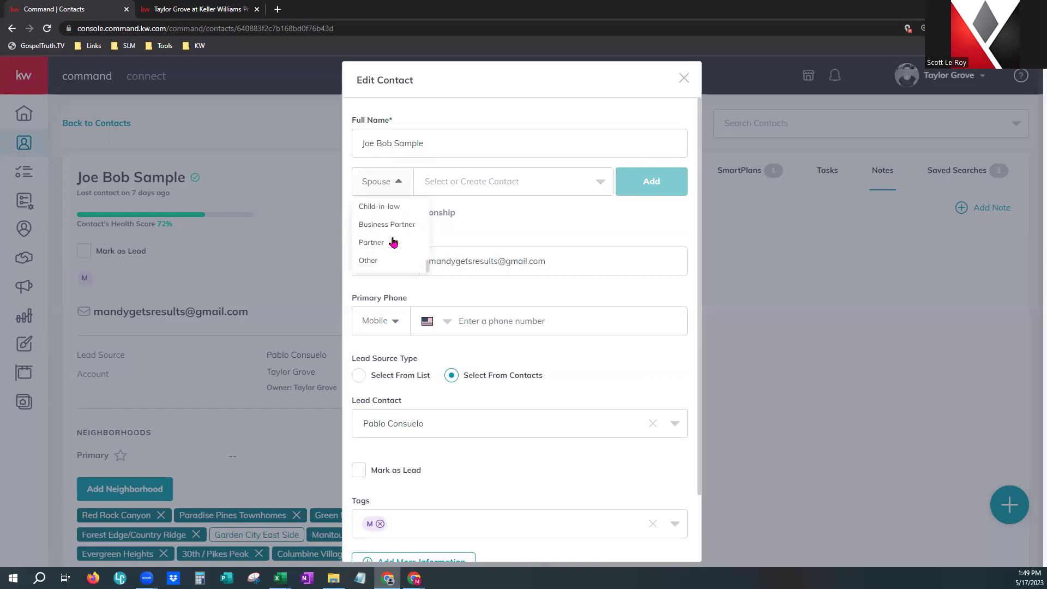
scroll(395, 239, up, 5)
scroll(404, 233, up, 4)
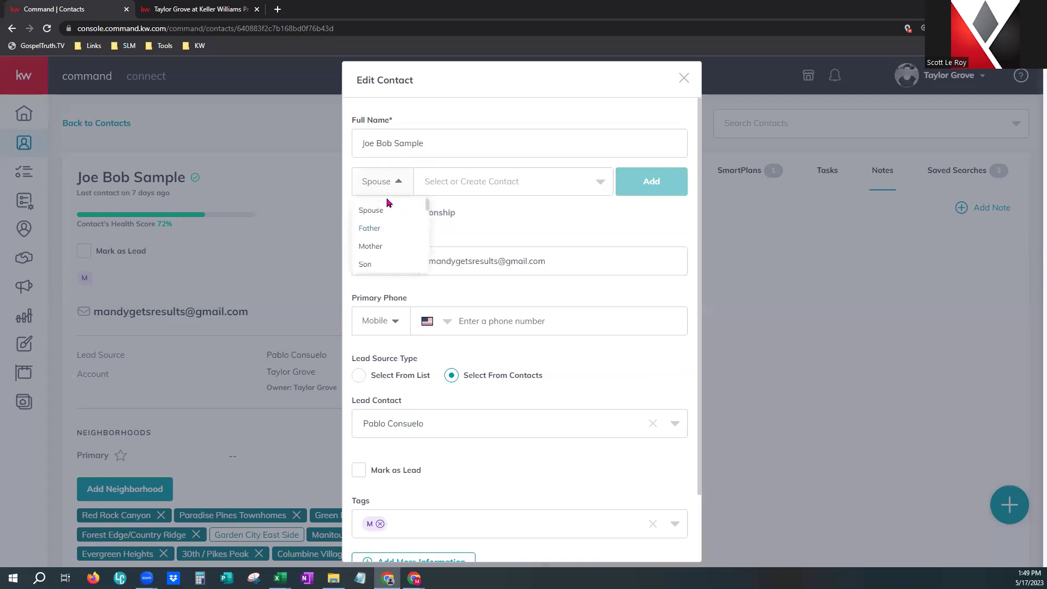
click(387, 209)
click(456, 186)
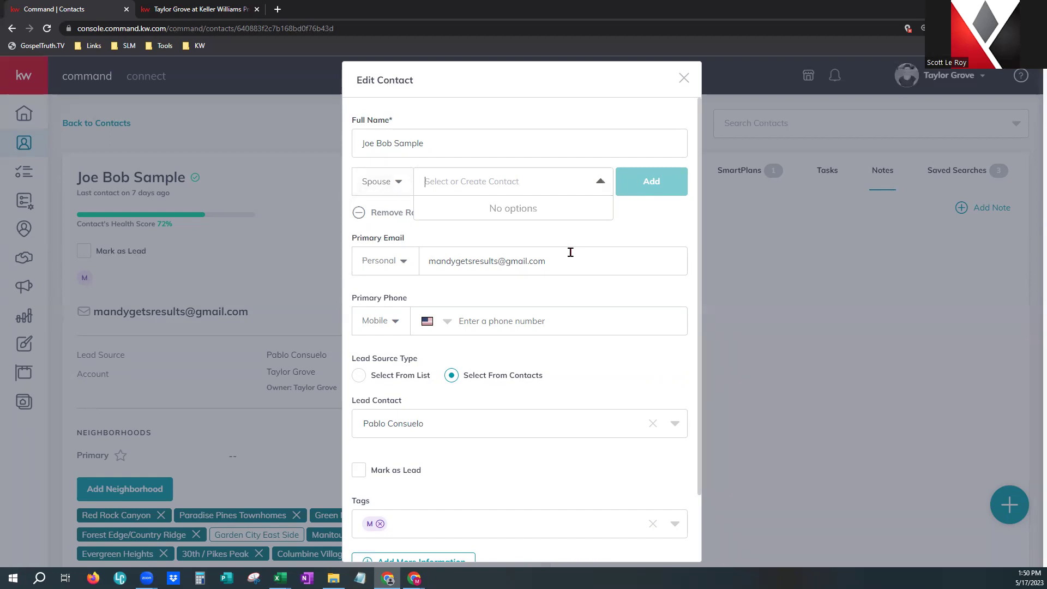
text(Sally)
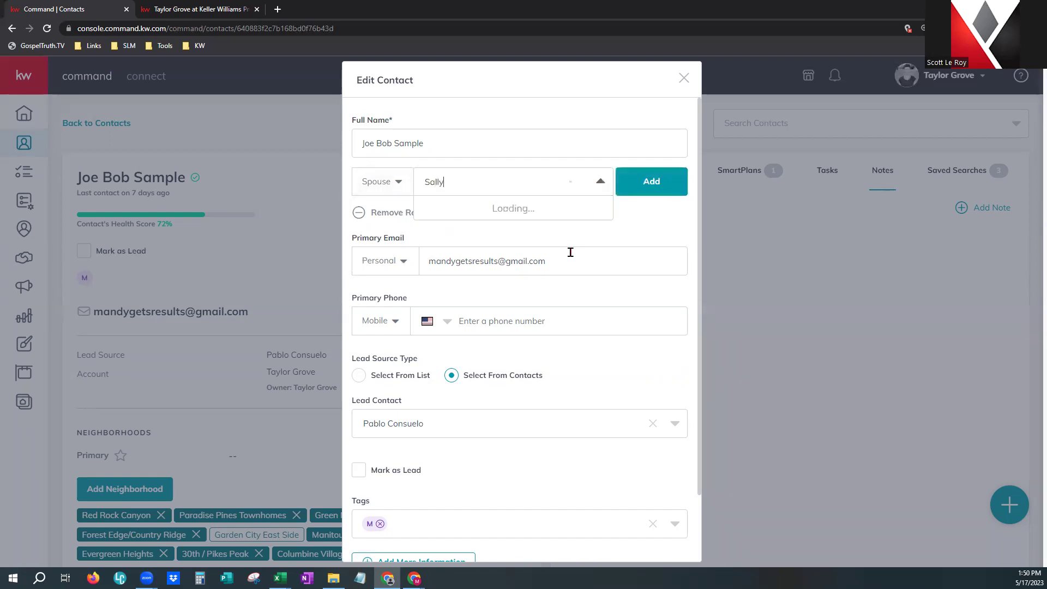
click(452, 217)
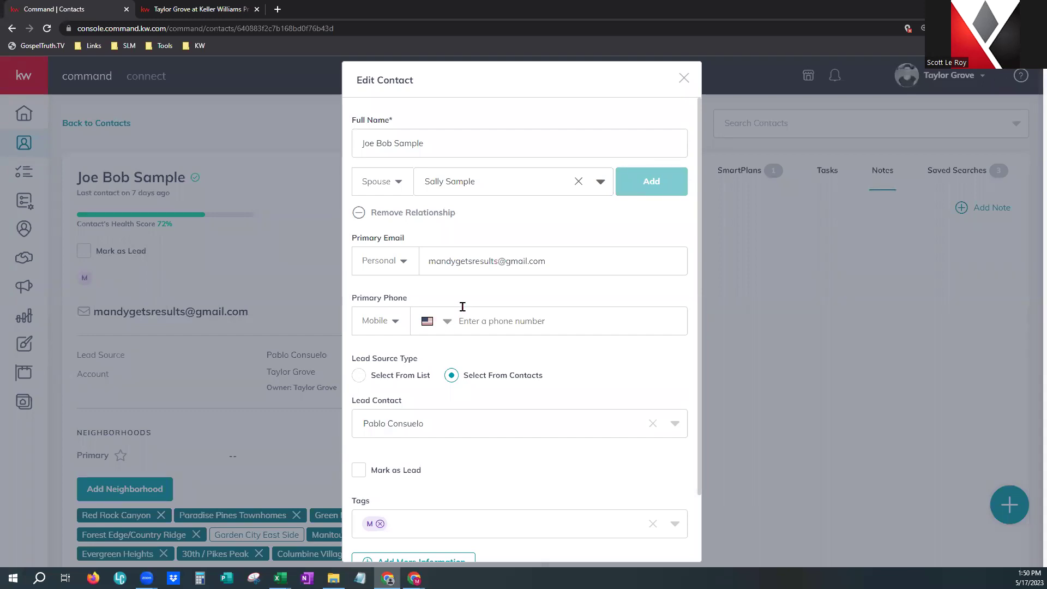
scroll(535, 270, down, 1)
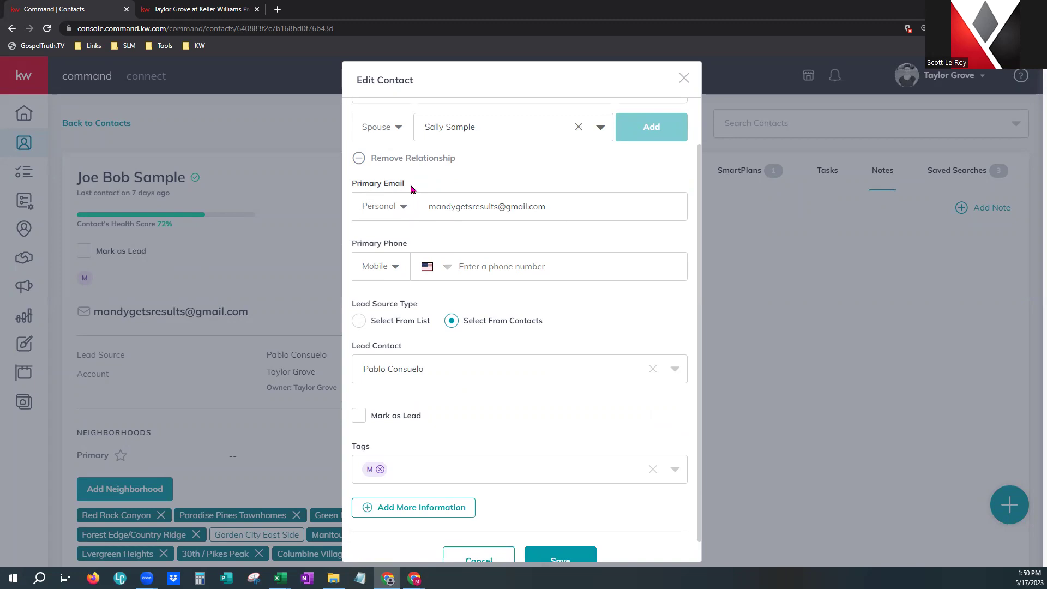
scroll(608, 299, down, 1)
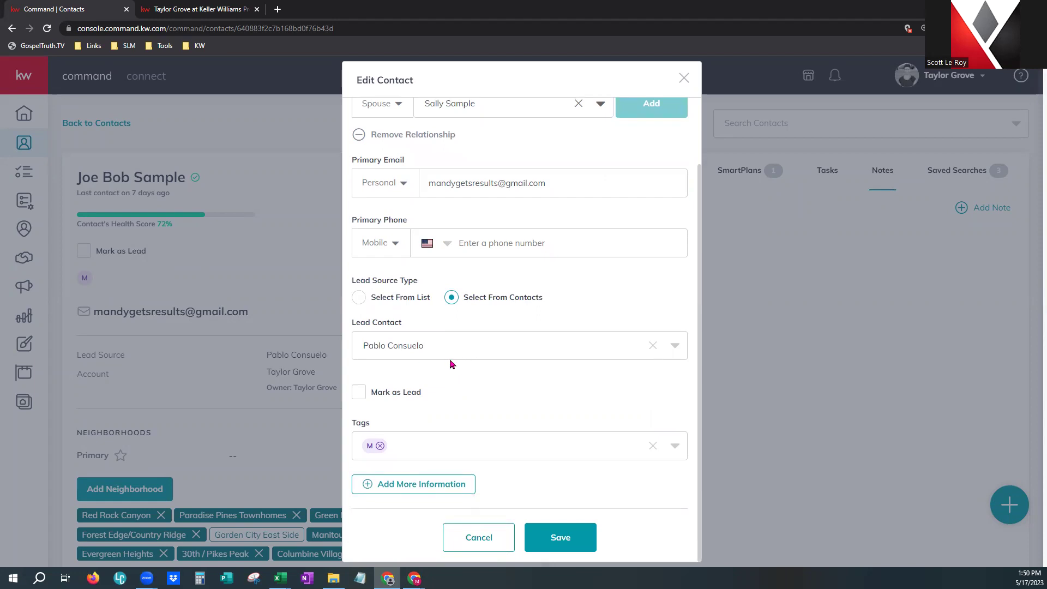
scroll(467, 352, up, 2)
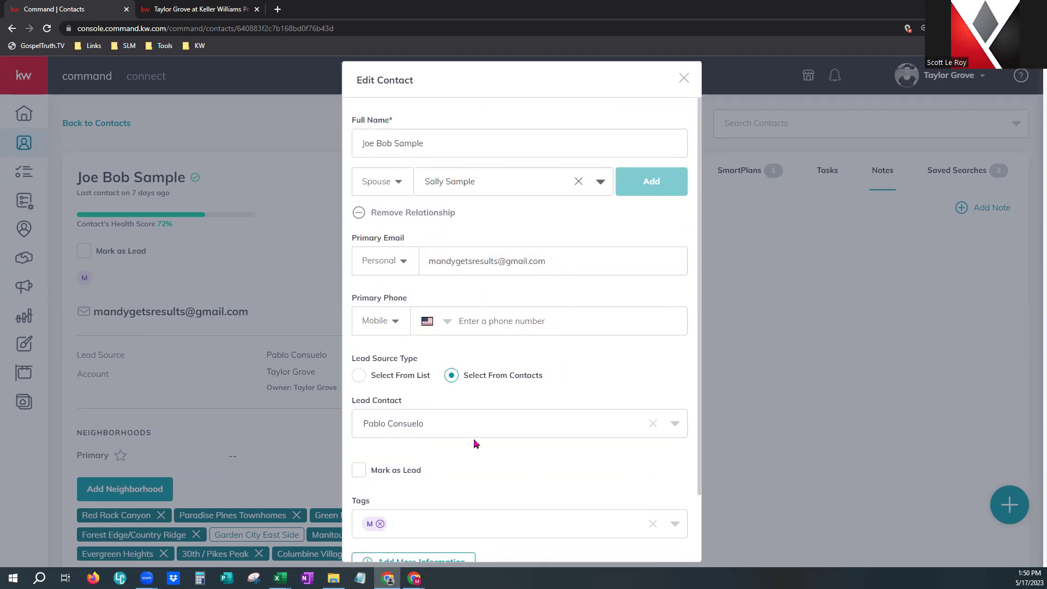
scroll(465, 442, down, 2)
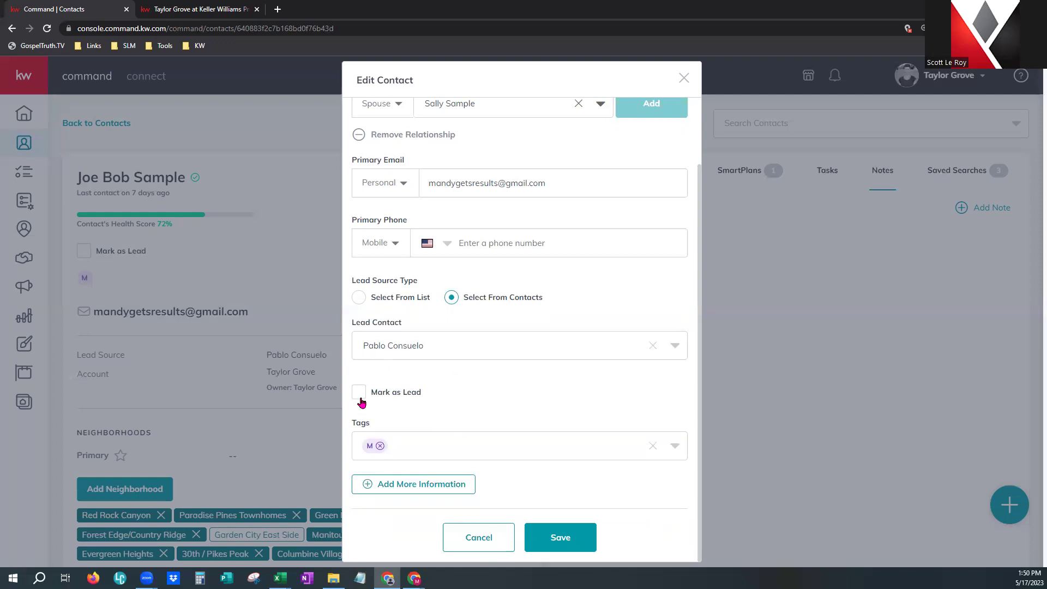
click(487, 453)
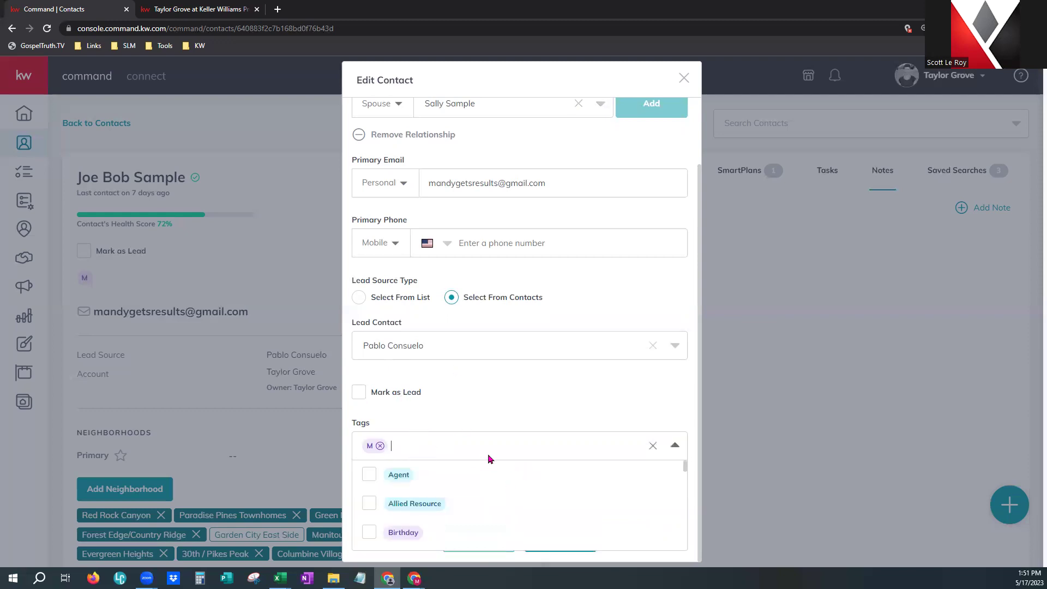
text(mandy)
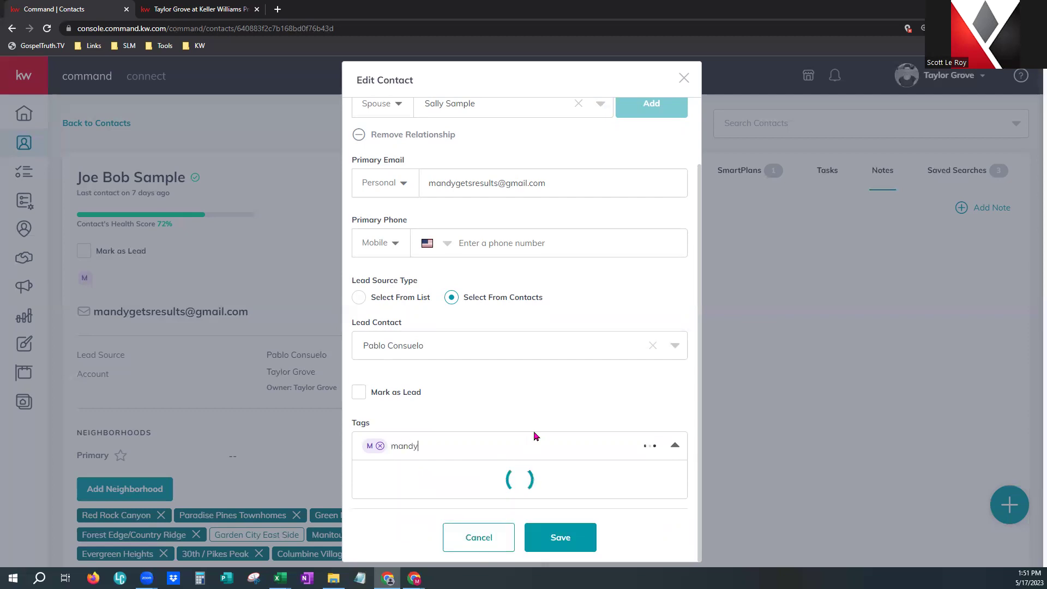
key(BackSpace)
key(BackSpace)
key(BackSpace)
key(BackSpace)
text(open)
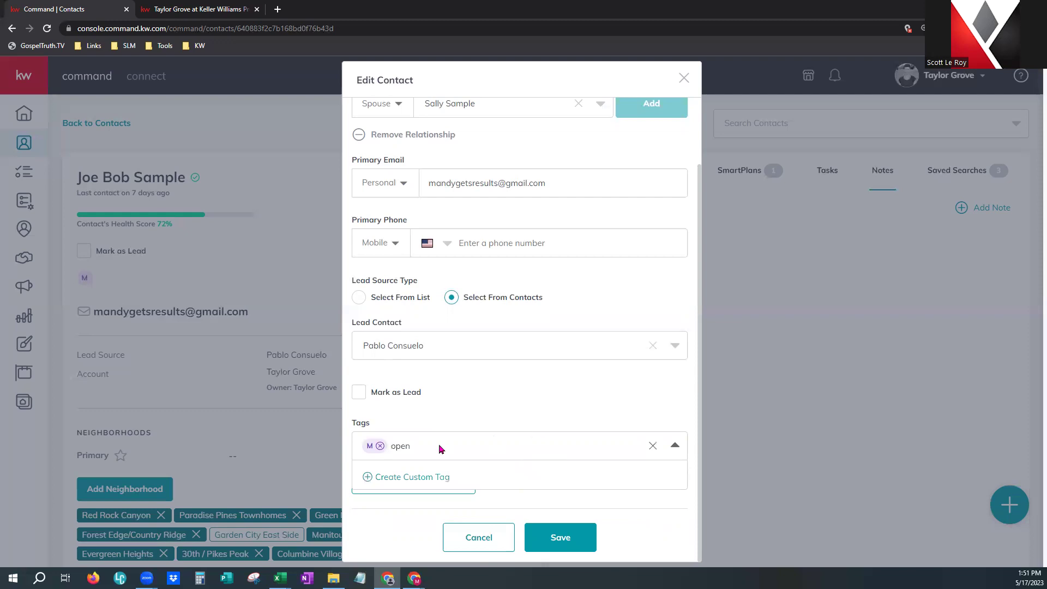
click(412, 477)
scroll(521, 485, down, 2)
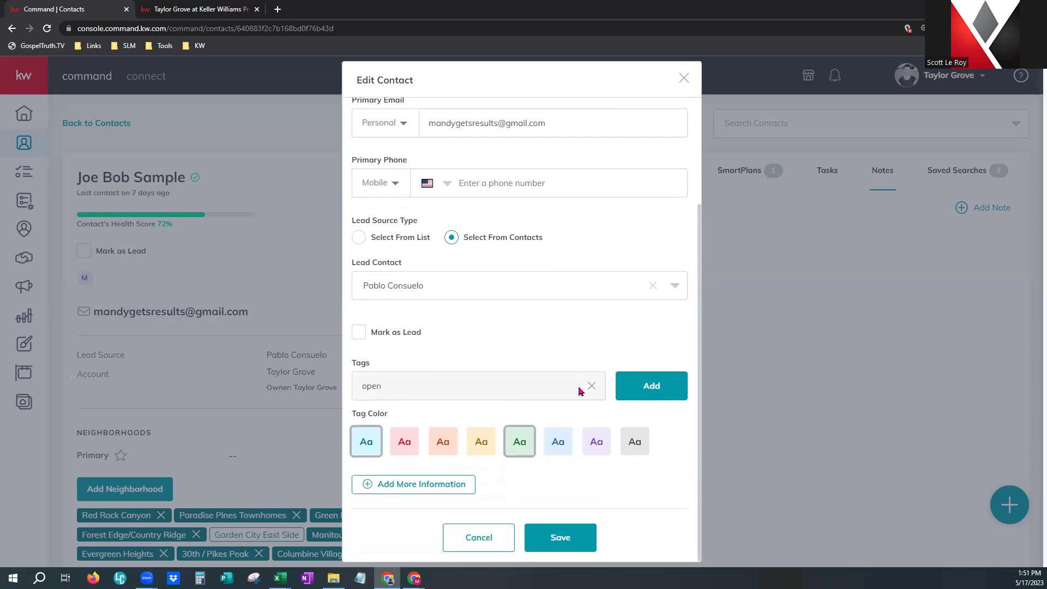
click(435, 439)
click(640, 384)
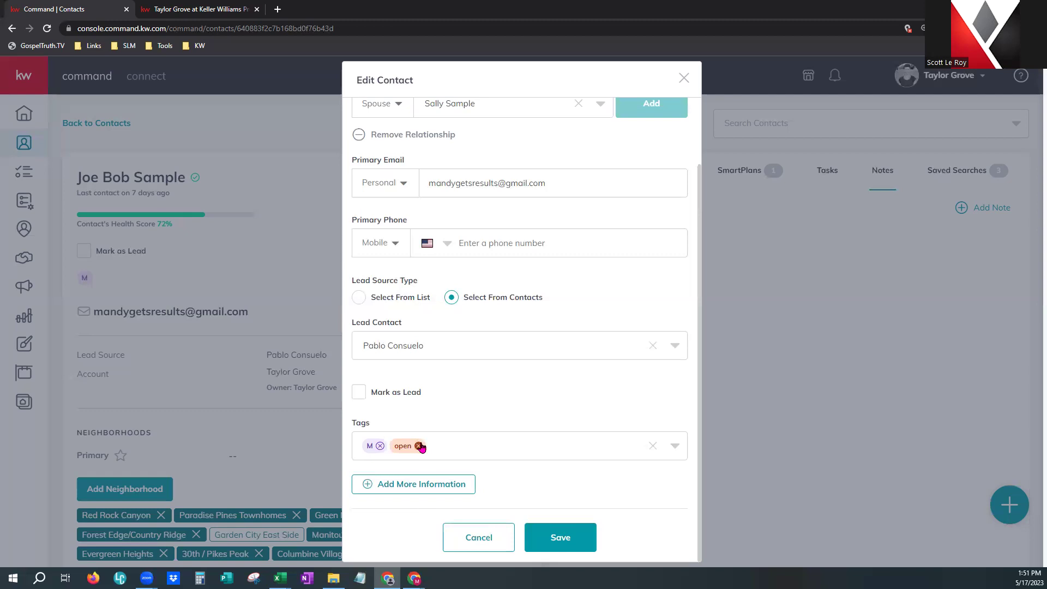
click(419, 446)
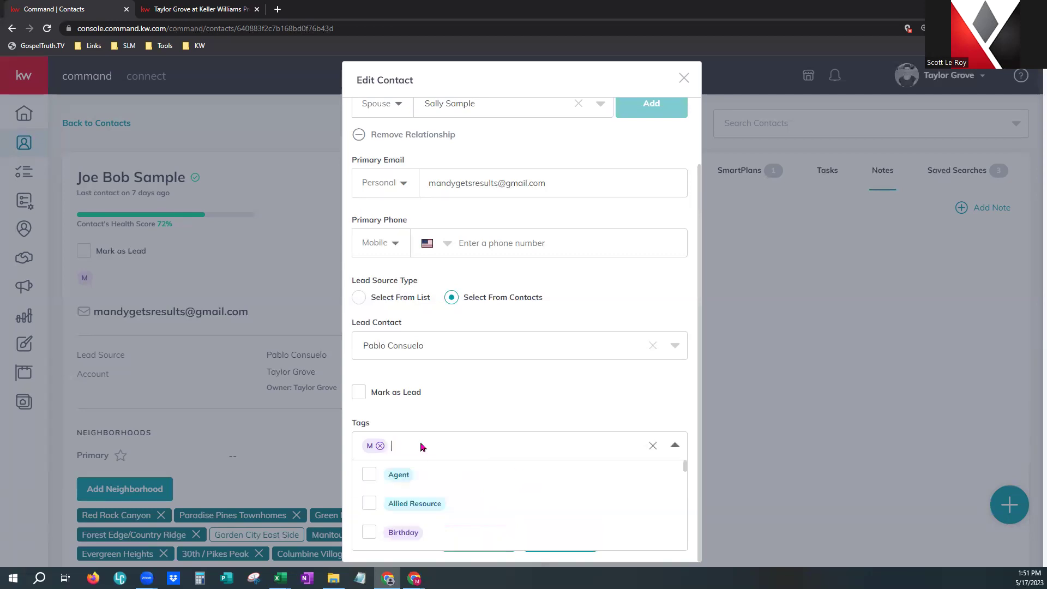
click(538, 402)
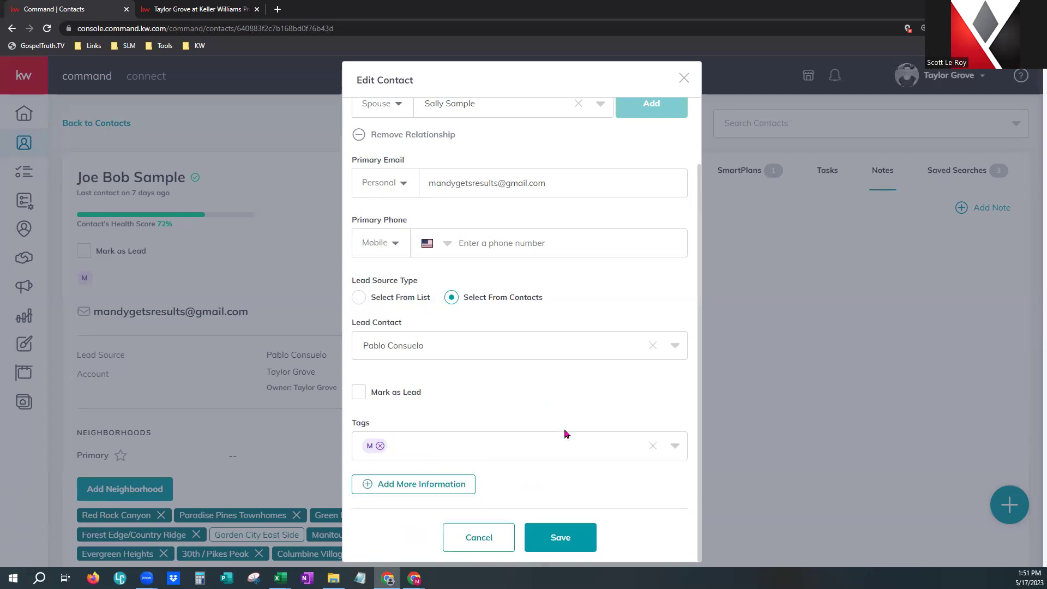
Show Add More Information, expand Additional Contact Information and scroll down to the Addresses section
click(425, 484)
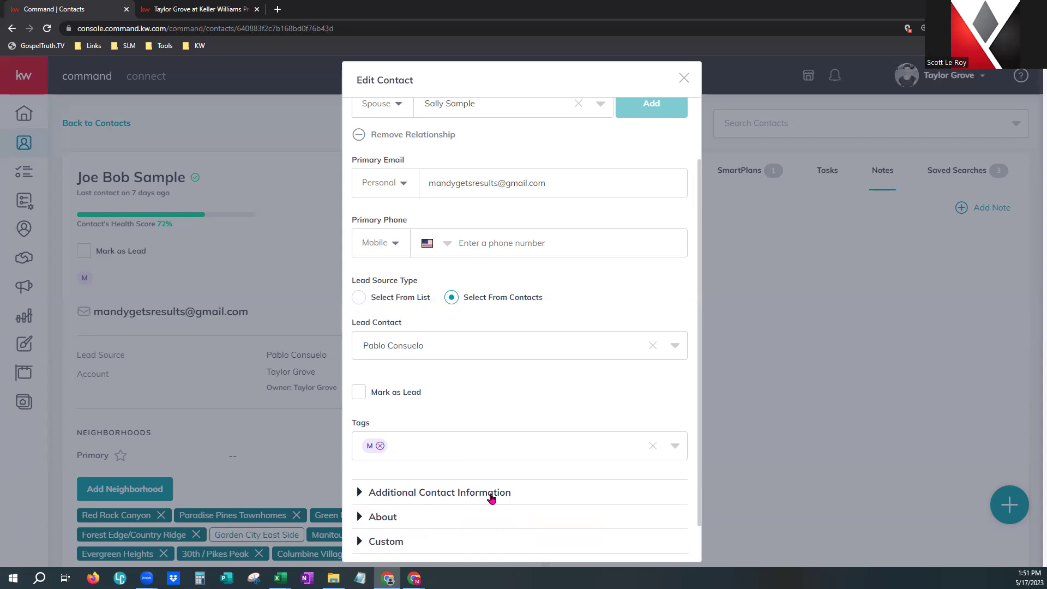
scroll(492, 499, down, 1)
click(473, 448)
scroll(571, 452, down, 1)
scroll(571, 452, down, 5)
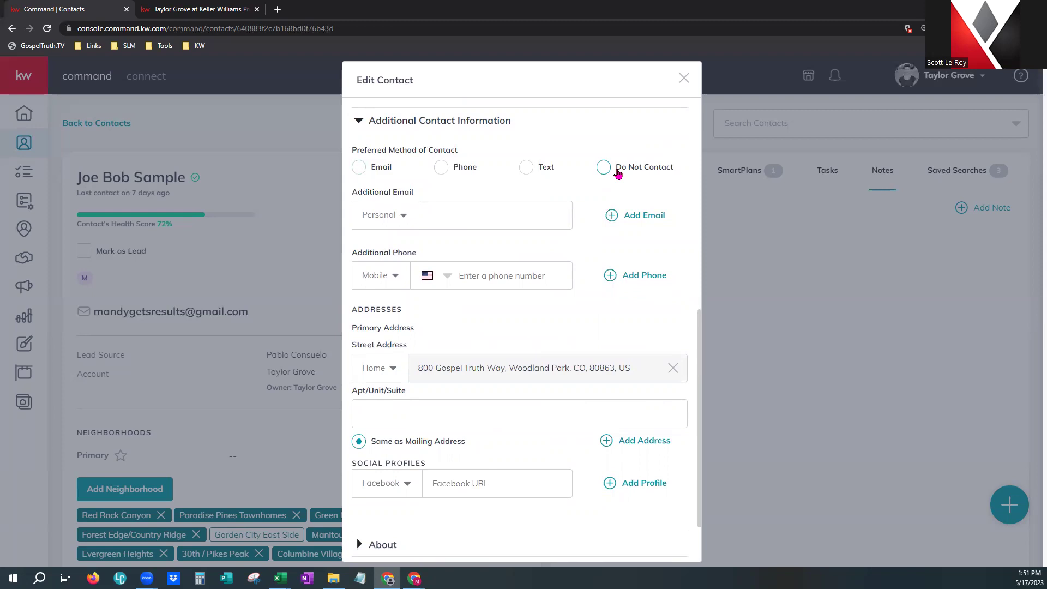
scroll(523, 264, up, 10)
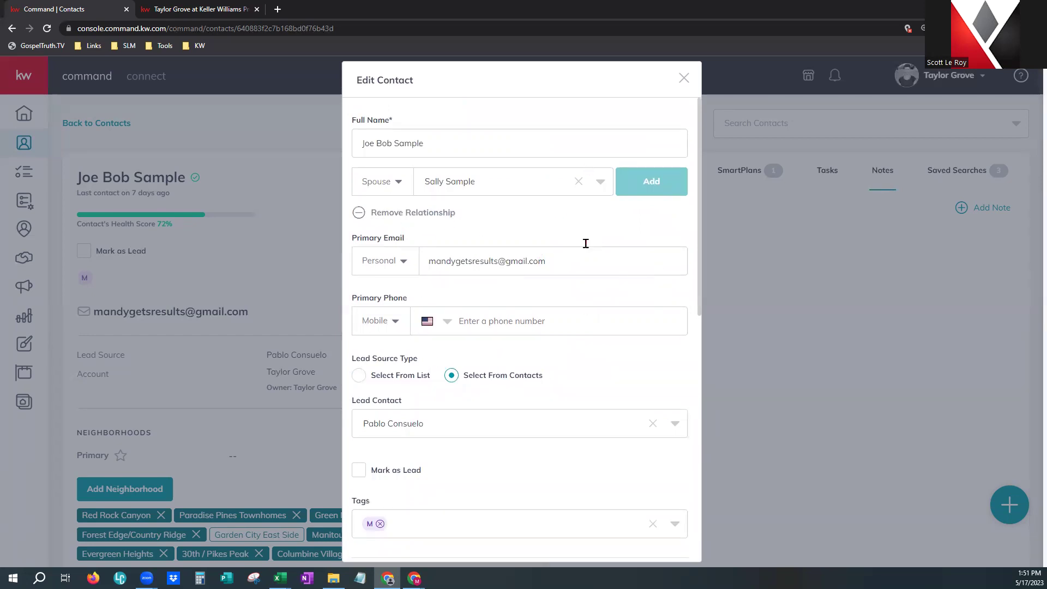
scroll(497, 316, down, 8)
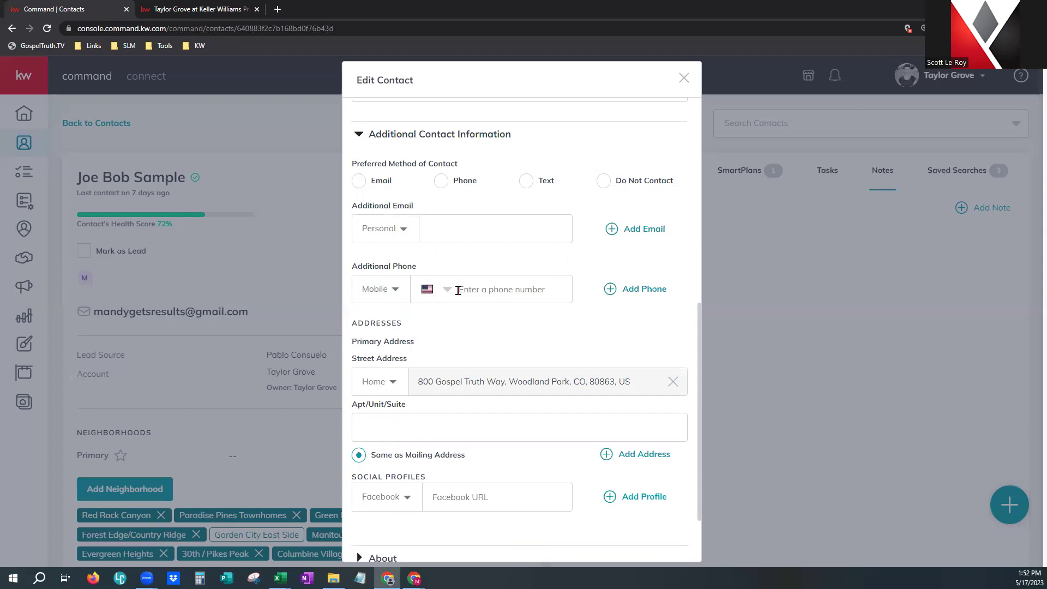
scroll(506, 336, down, 1)
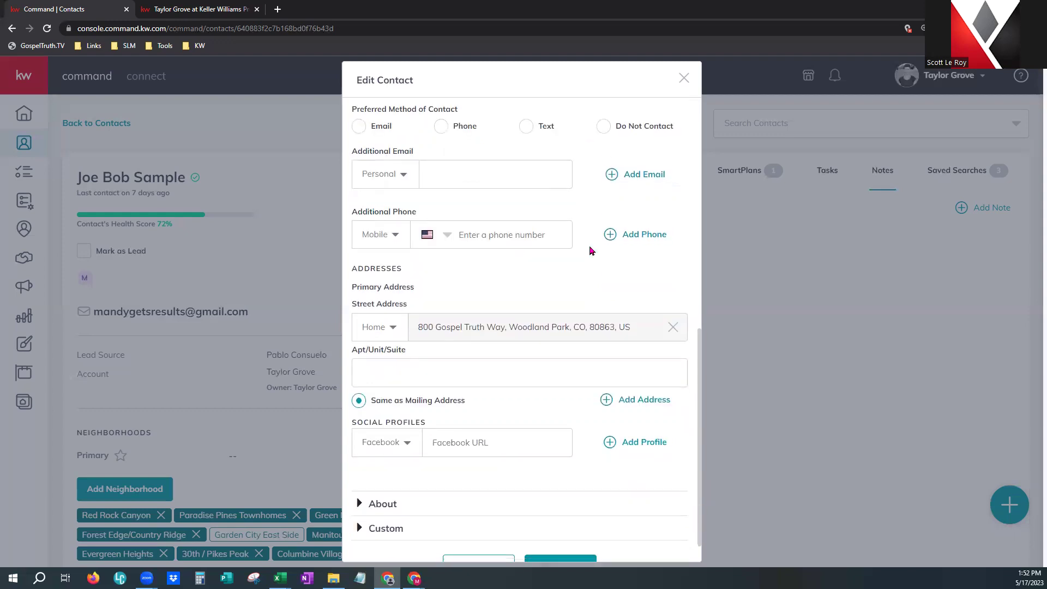
scroll(503, 369, down, 1)
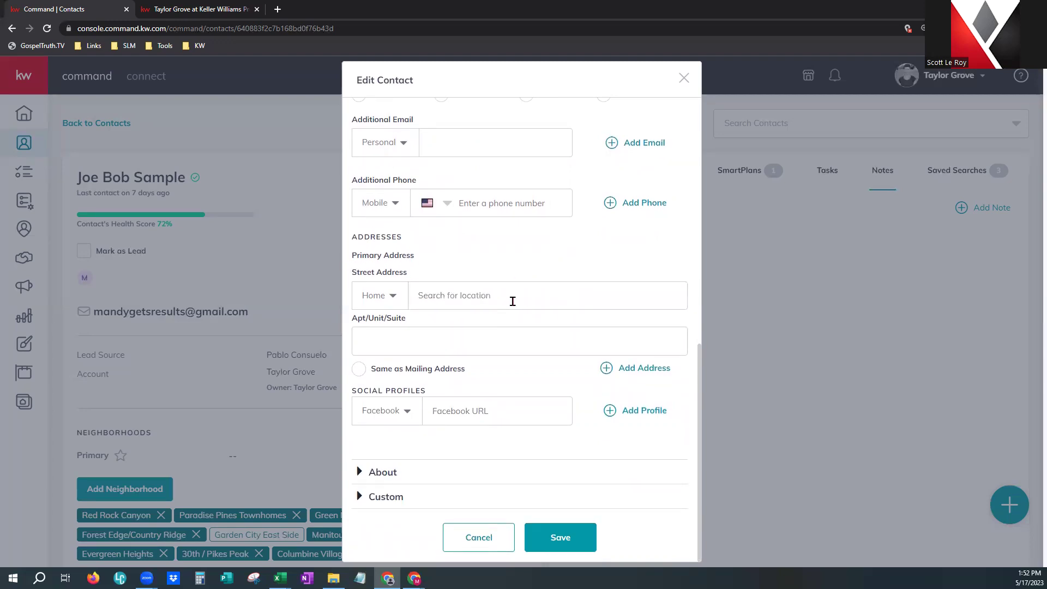
Keep the address type as Home and fill the street address from the matching location suggestion
click(397, 299)
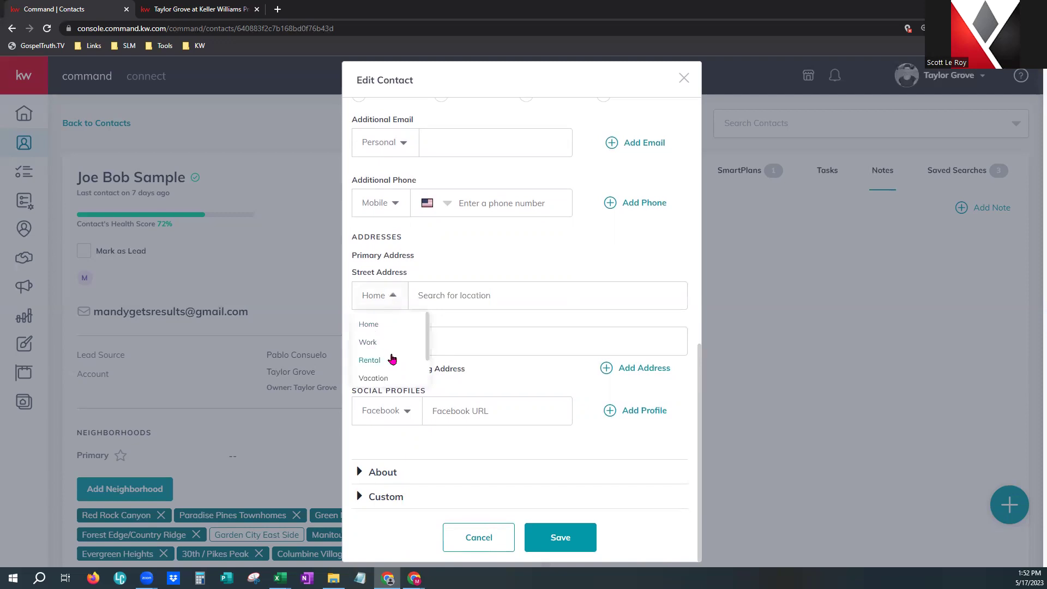
click(445, 298)
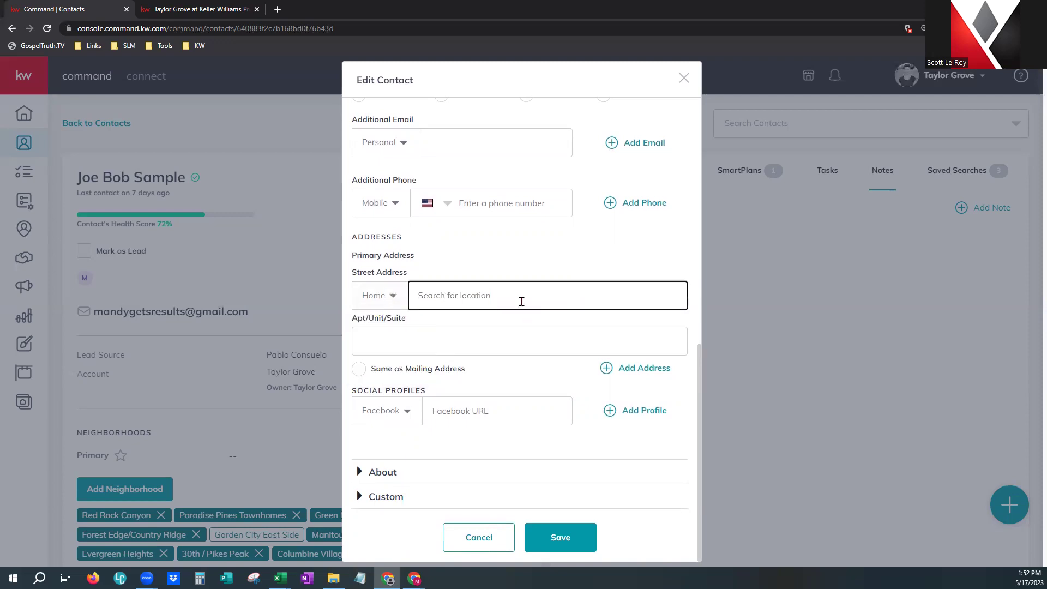
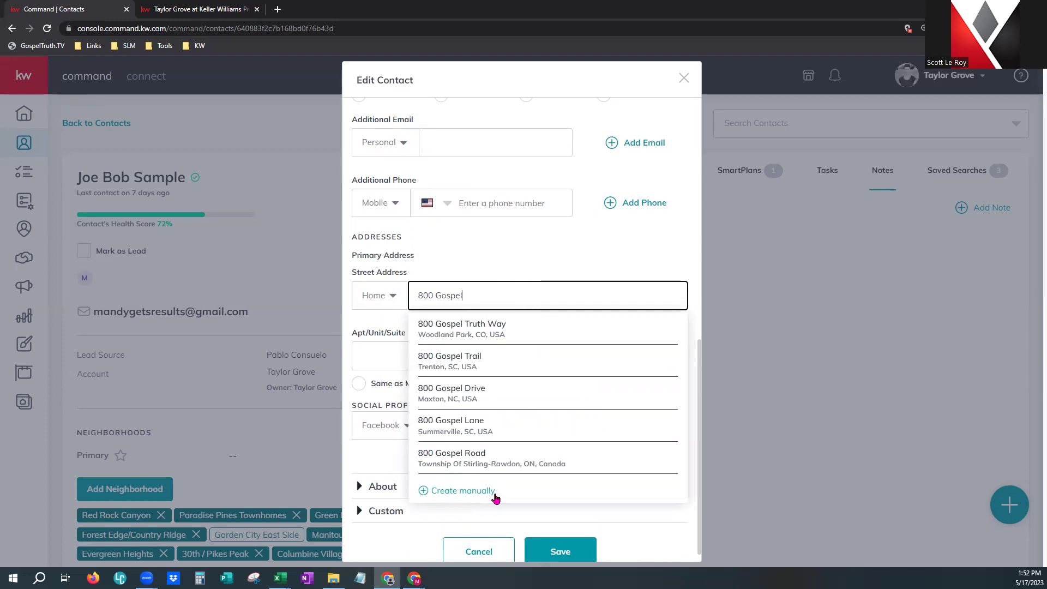
click(500, 326)
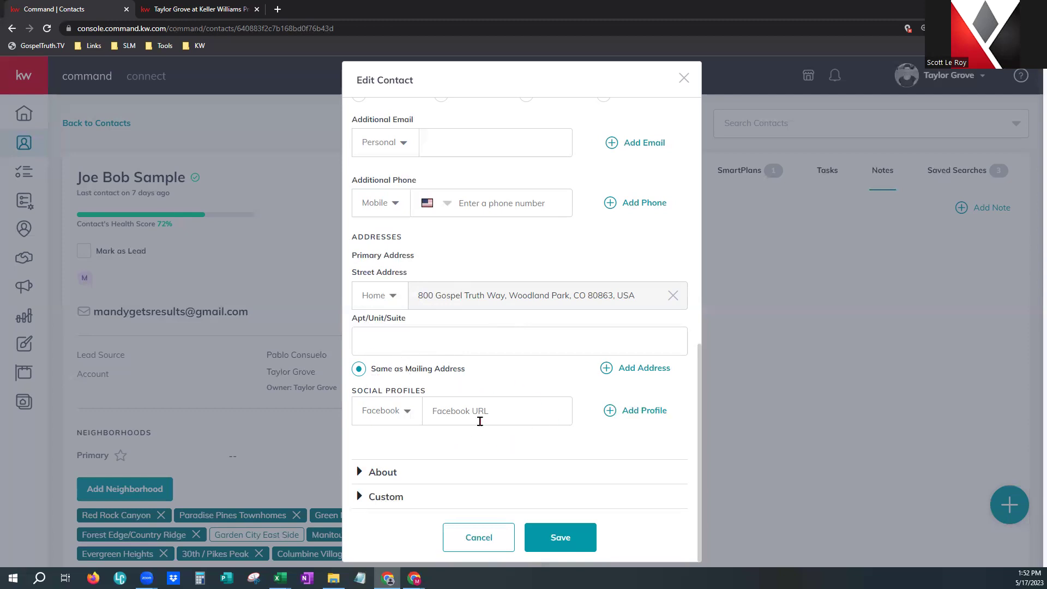
click(409, 418)
scroll(396, 480, down, 5)
scroll(397, 487, down, 1)
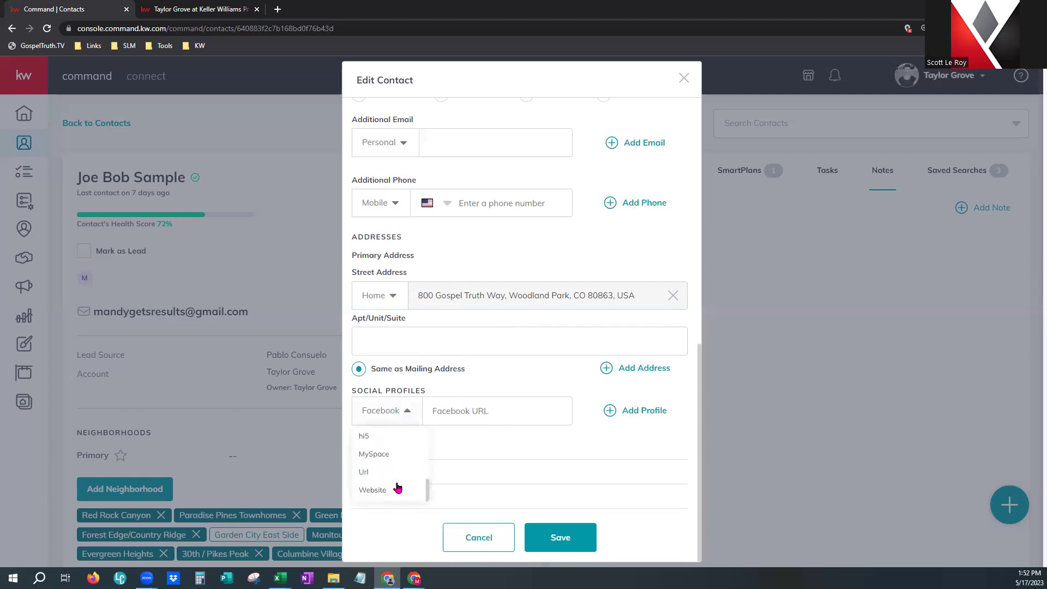
click(463, 450)
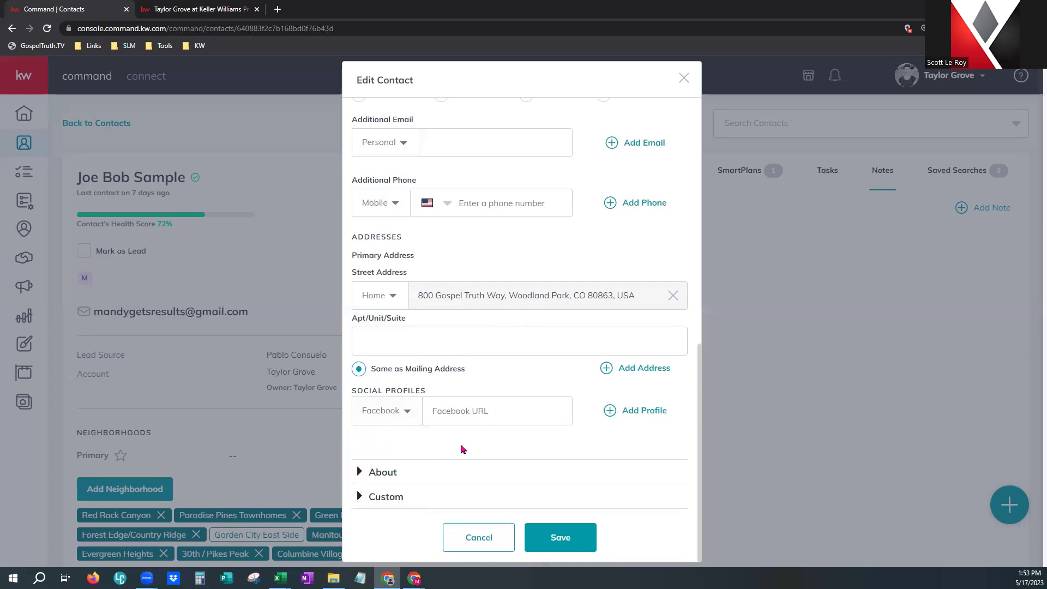
click(395, 415)
click(473, 440)
click(371, 410)
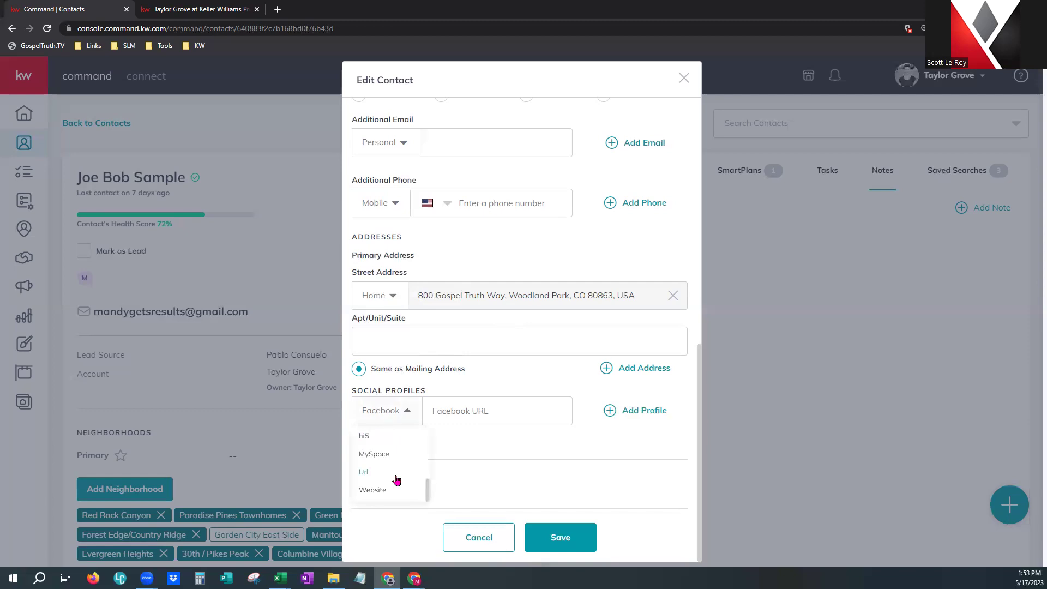
click(466, 439)
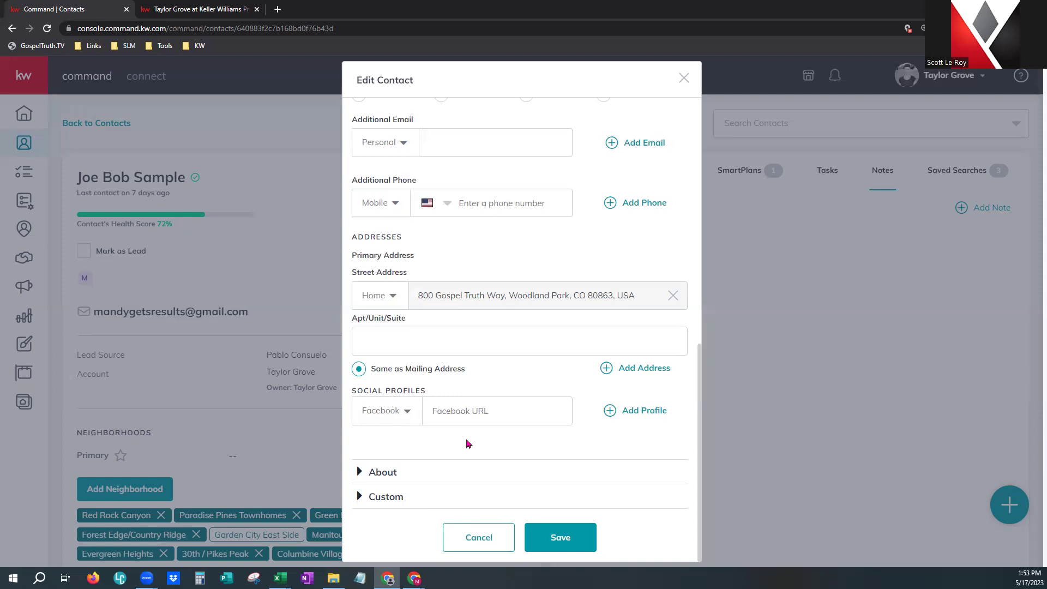
Expand the About section to show legal name, birthday, home anniversary and relationships, then scroll to Work and Custom
scroll(465, 439, up, 10)
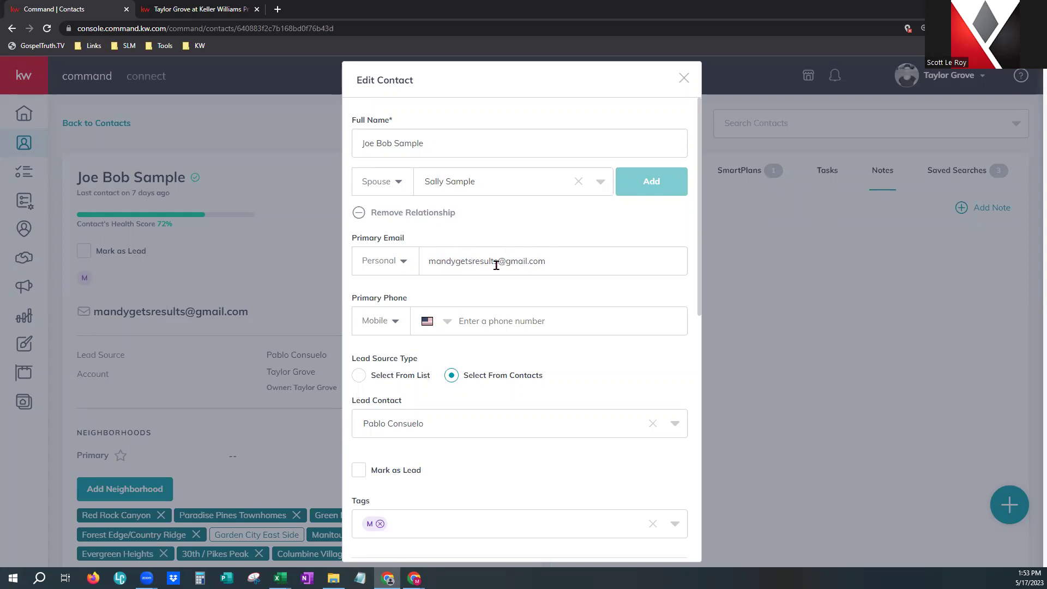
scroll(526, 436, down, 10)
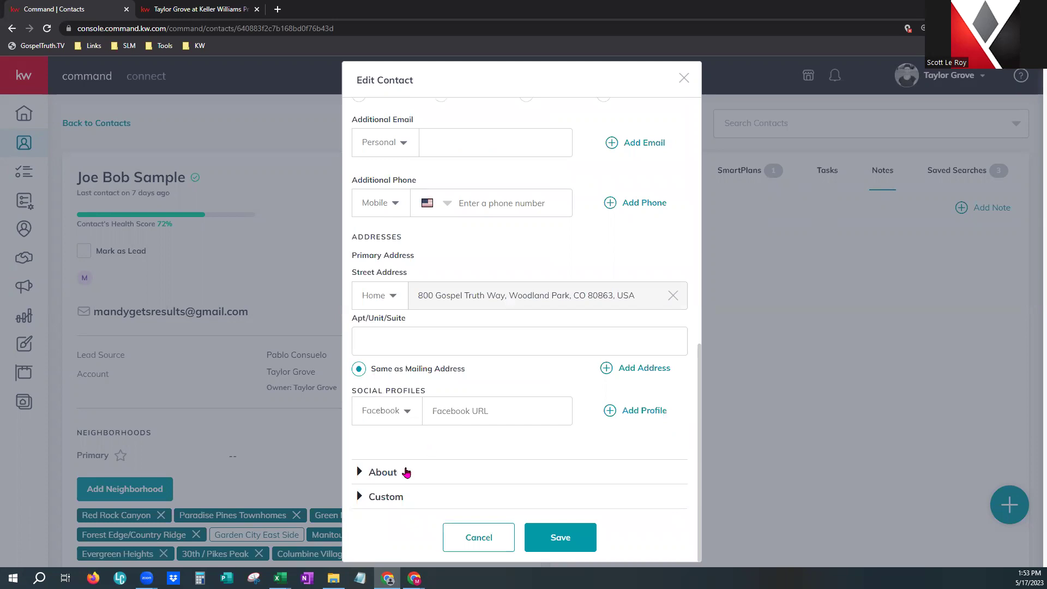
click(385, 472)
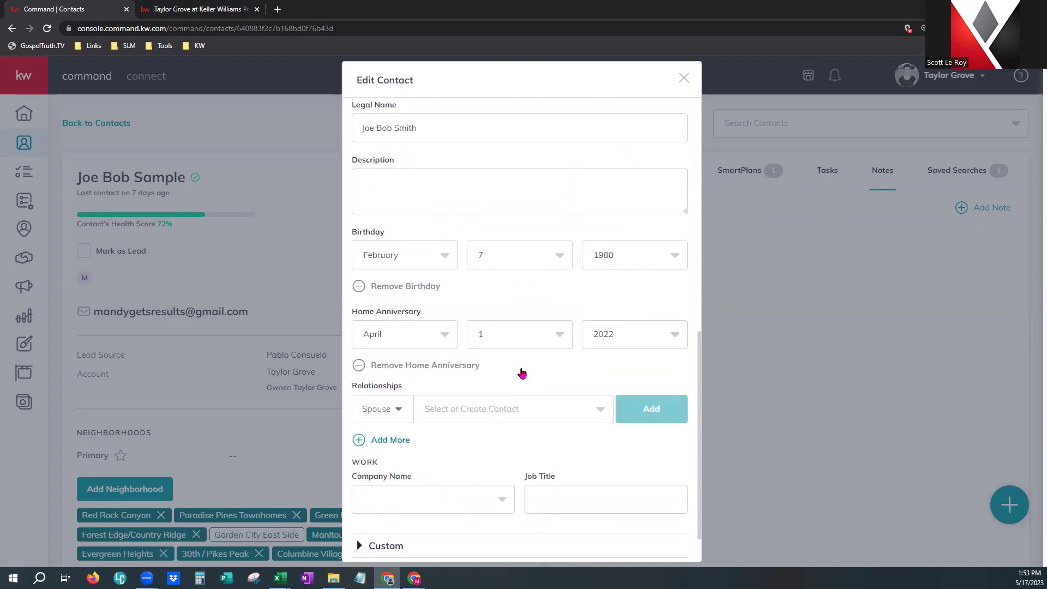
scroll(519, 374, up, 3)
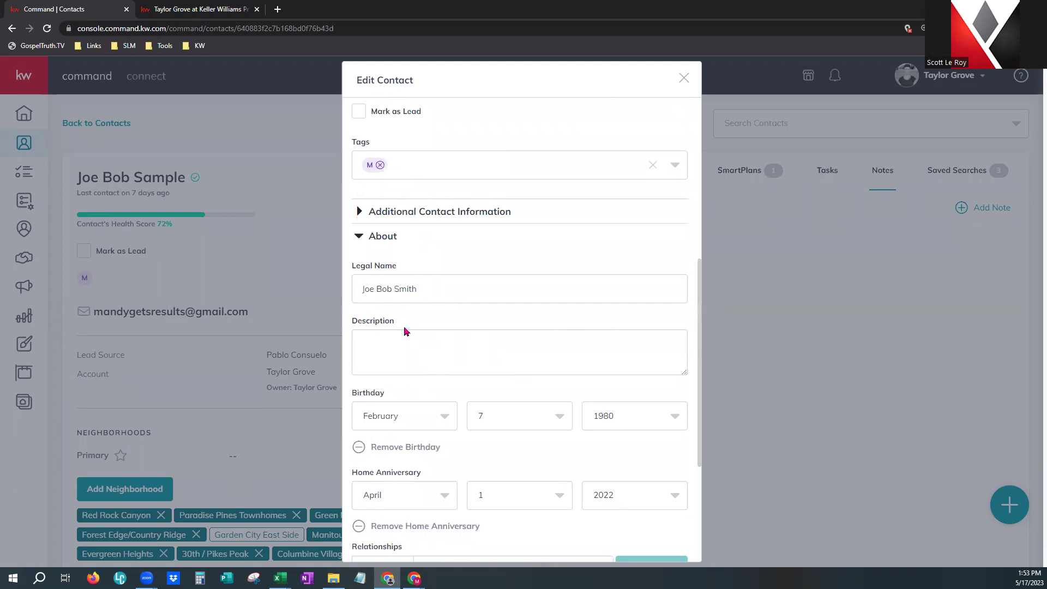
scroll(415, 356, down, 1)
scroll(414, 357, down, 4)
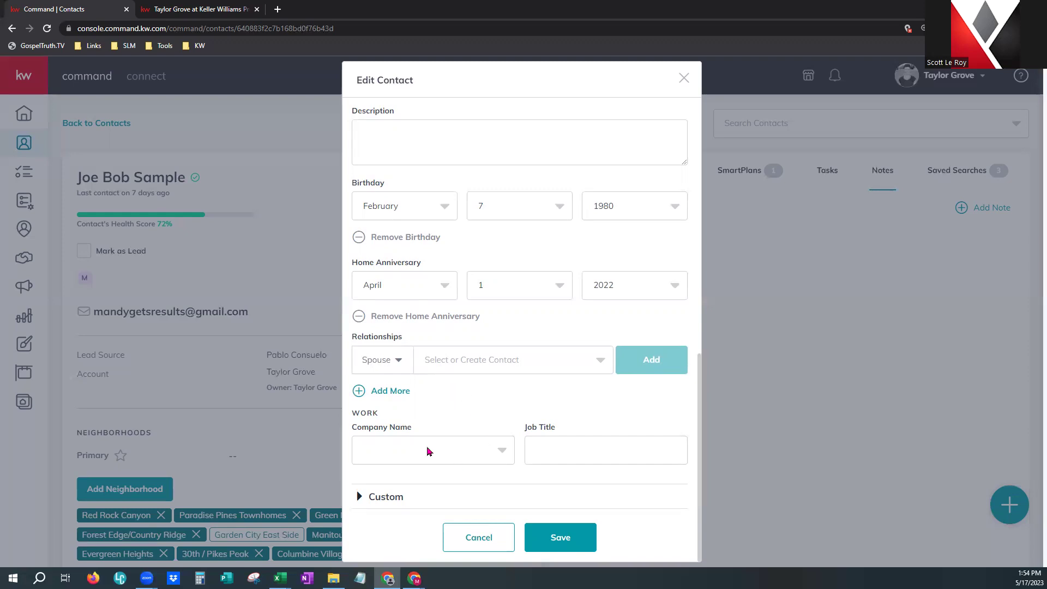
Expand Custom and add a Pie Giveaway custom field with the value Cherry
click(386, 497)
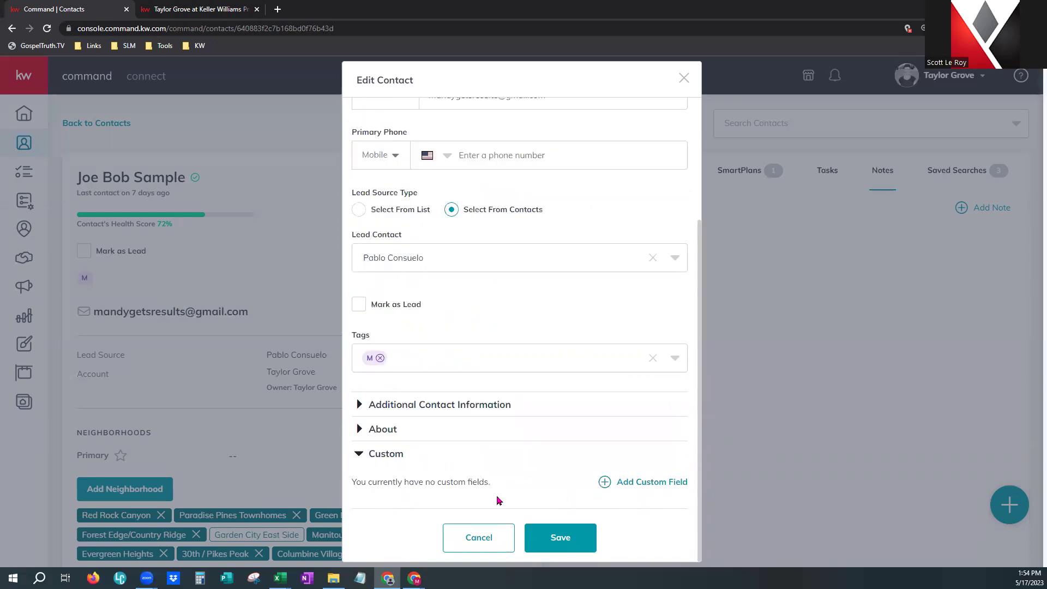
drag(361, 482, 512, 489)
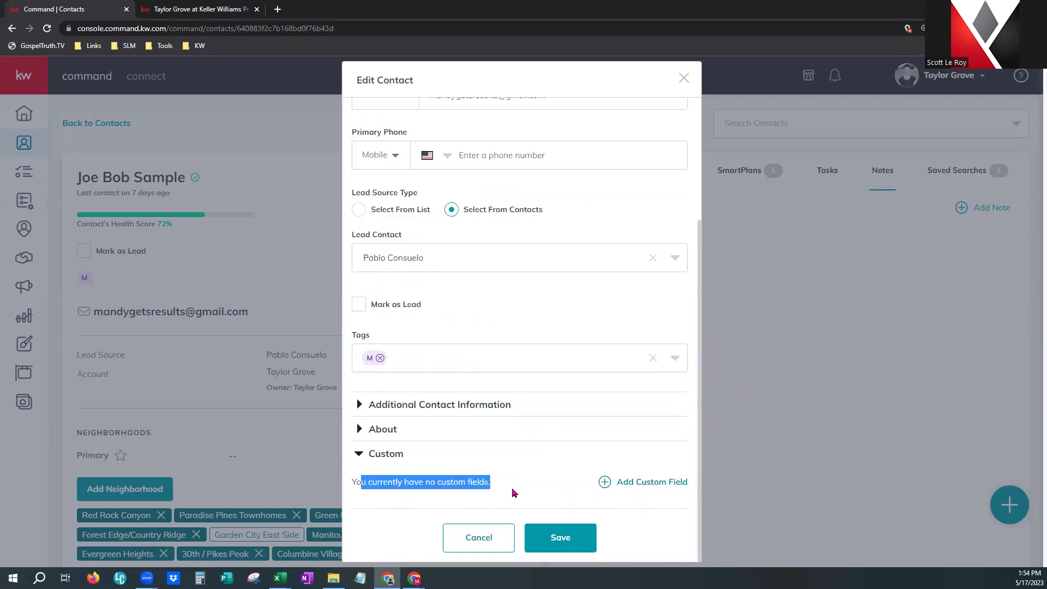
click(512, 488)
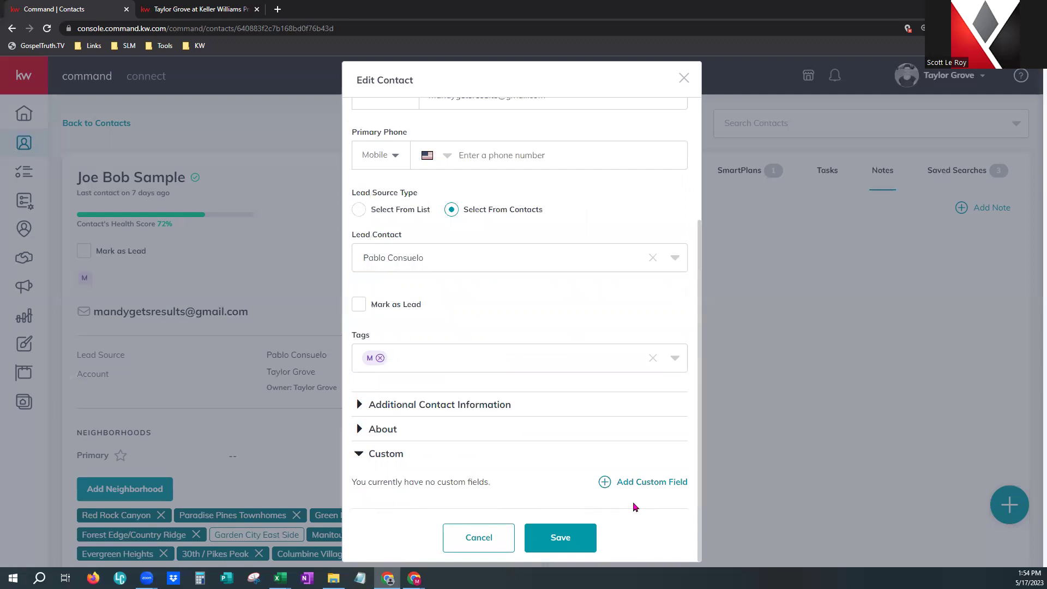
click(635, 483)
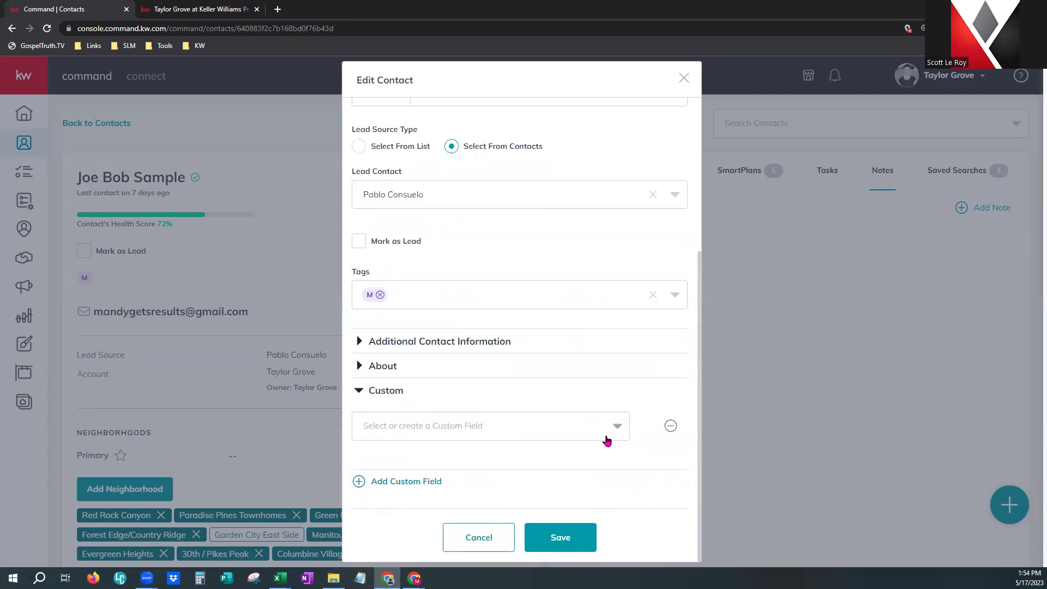
click(498, 428)
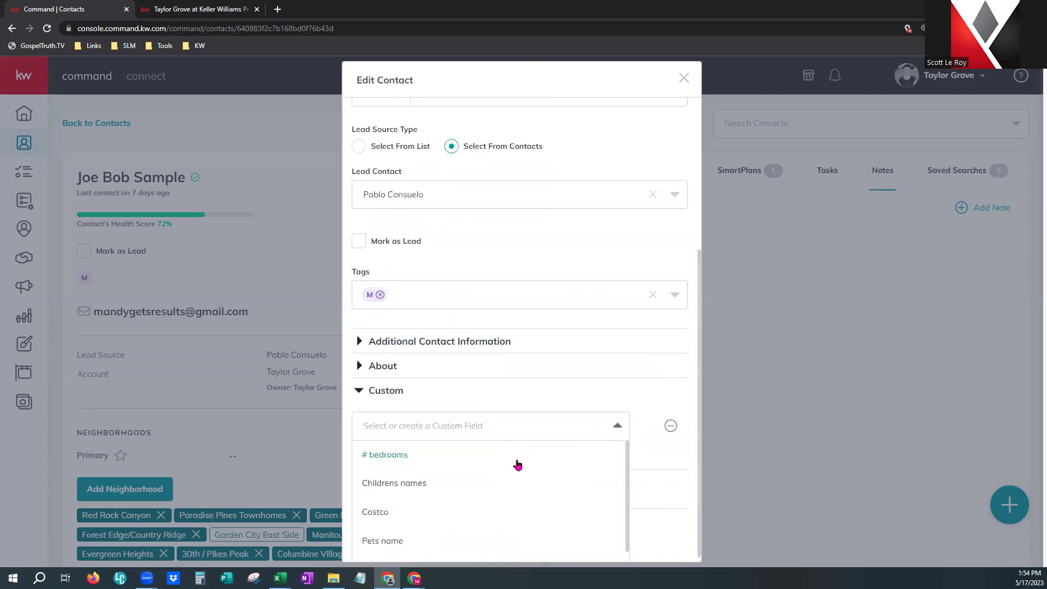
scroll(516, 464, down, 2)
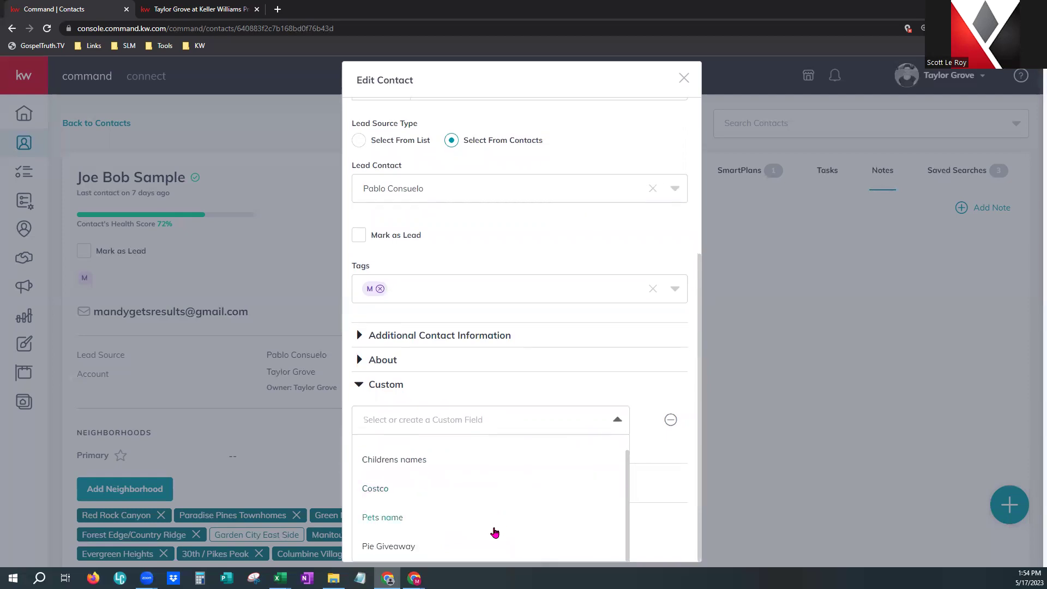
click(389, 547)
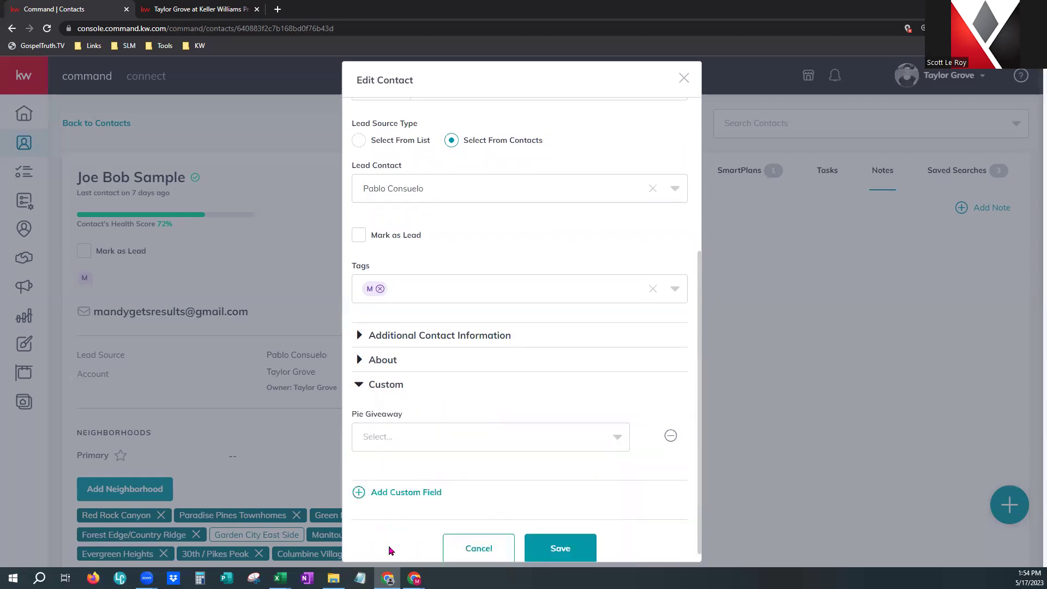
click(614, 438)
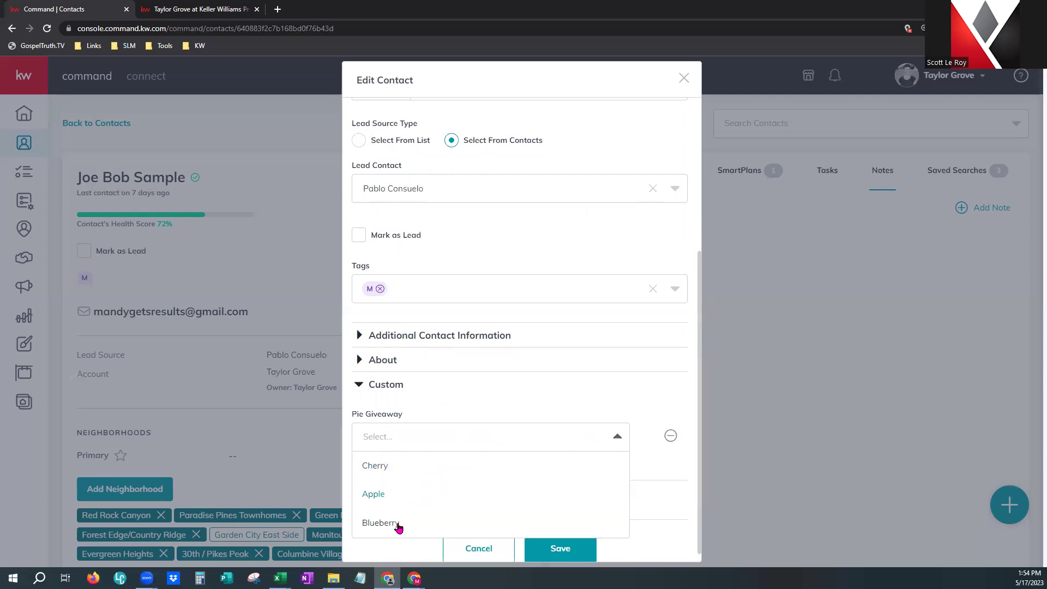
click(389, 472)
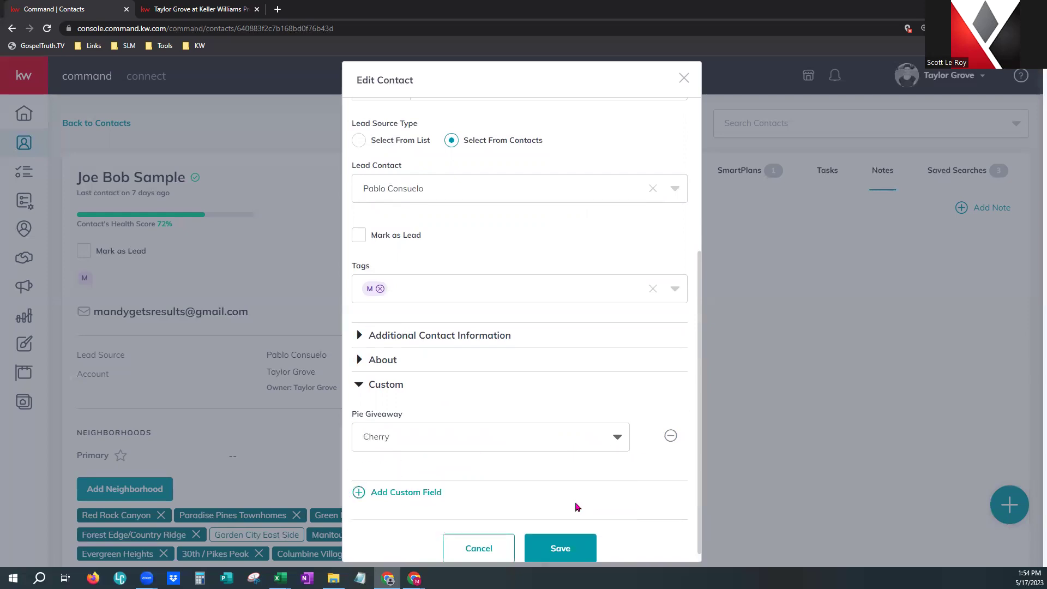
scroll(573, 500, down, 1)
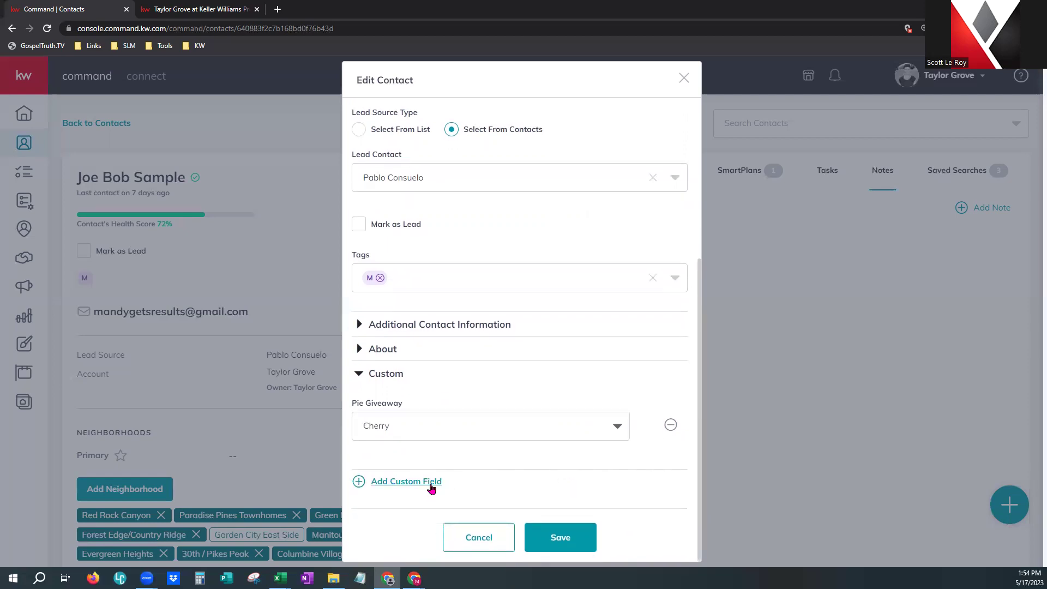
Save the contact, cancel the Add to Contacts pop-up, and reload the contact's record page
click(564, 539)
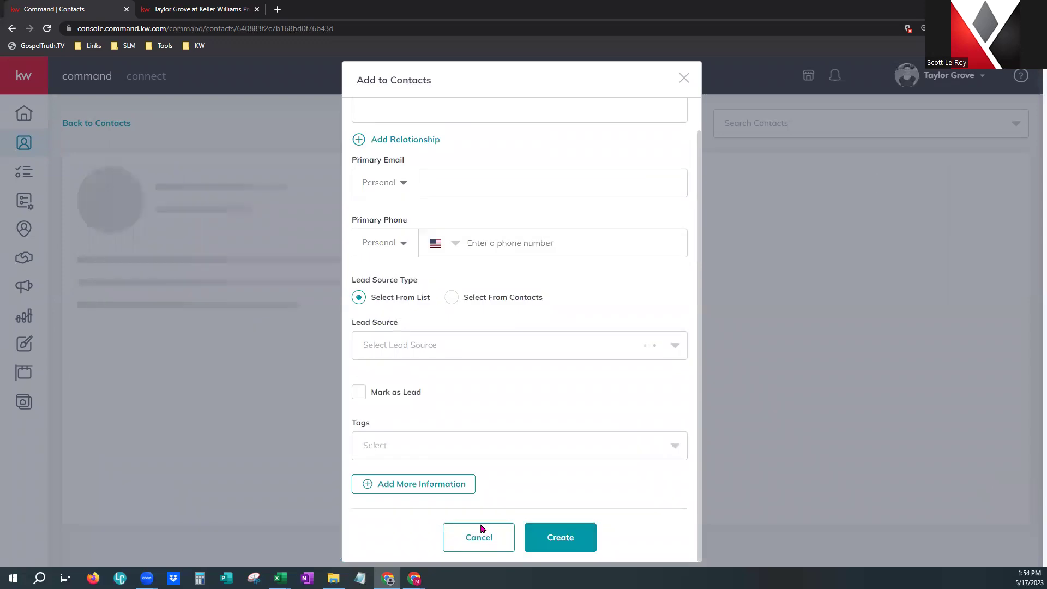
click(479, 536)
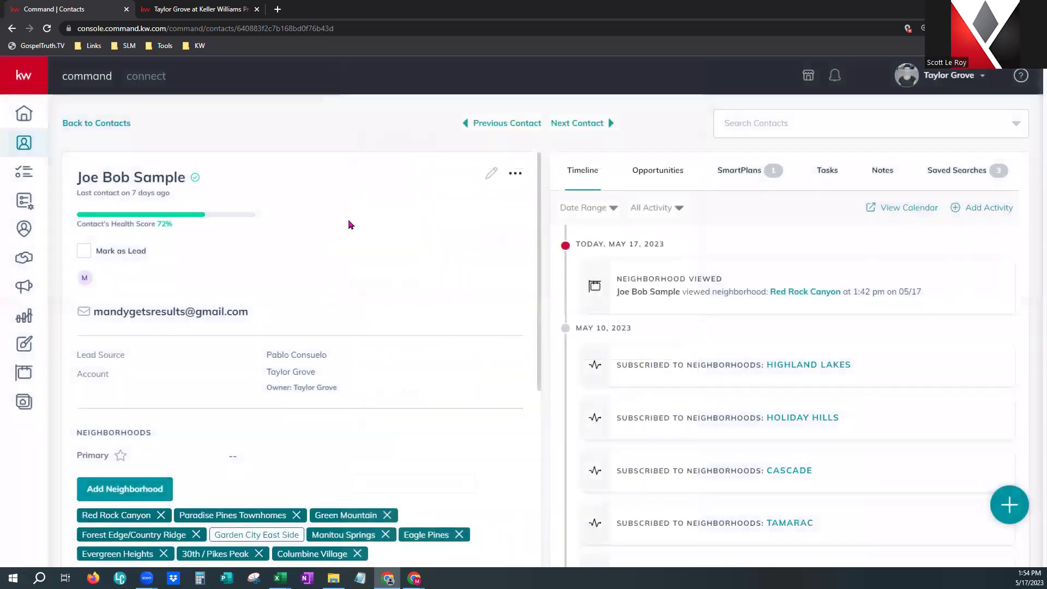
click(47, 28)
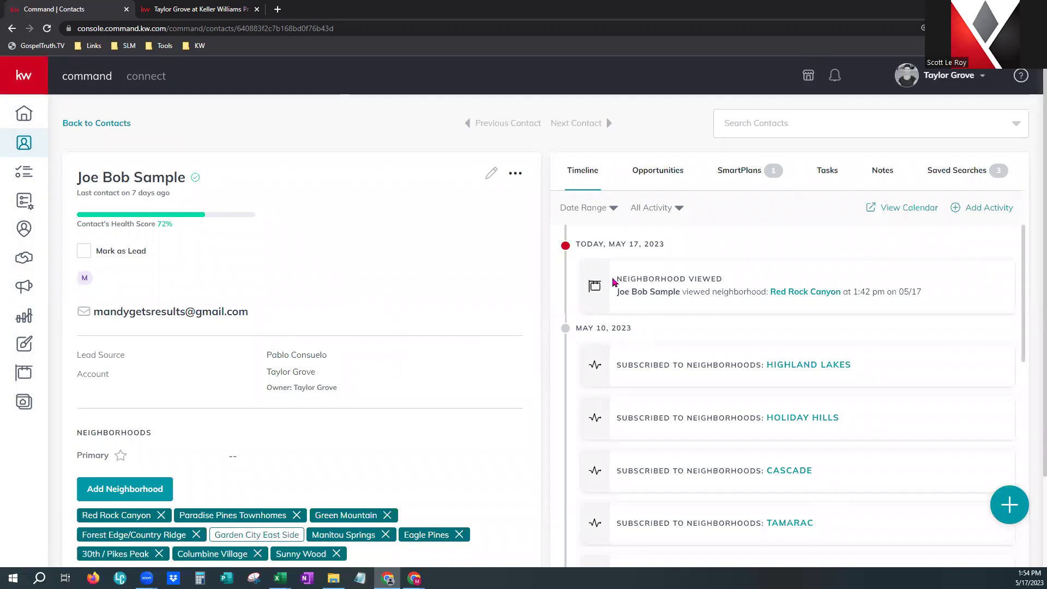
drag(616, 279, 926, 301)
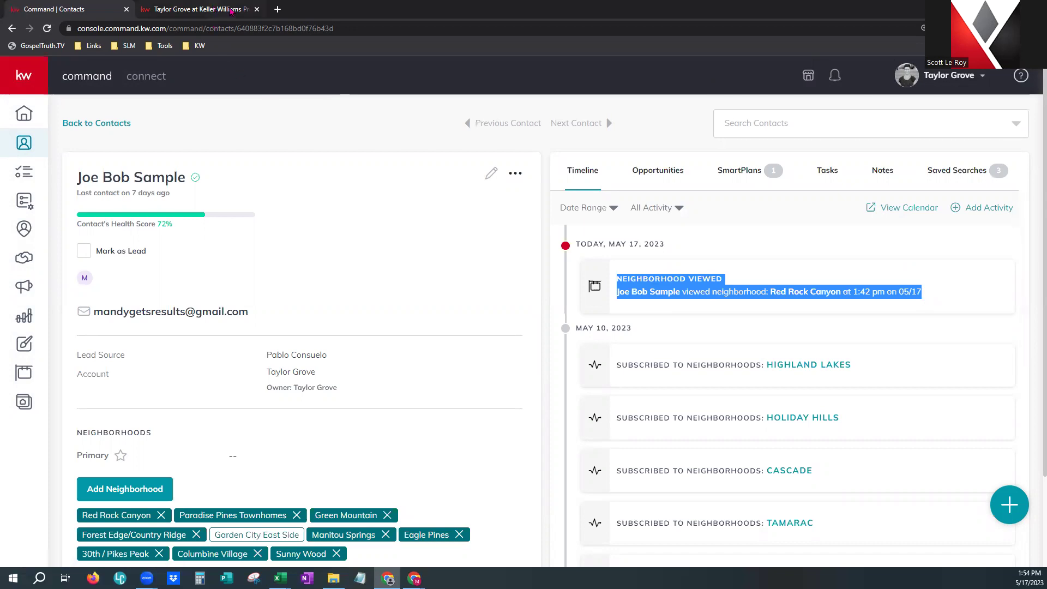
click(707, 306)
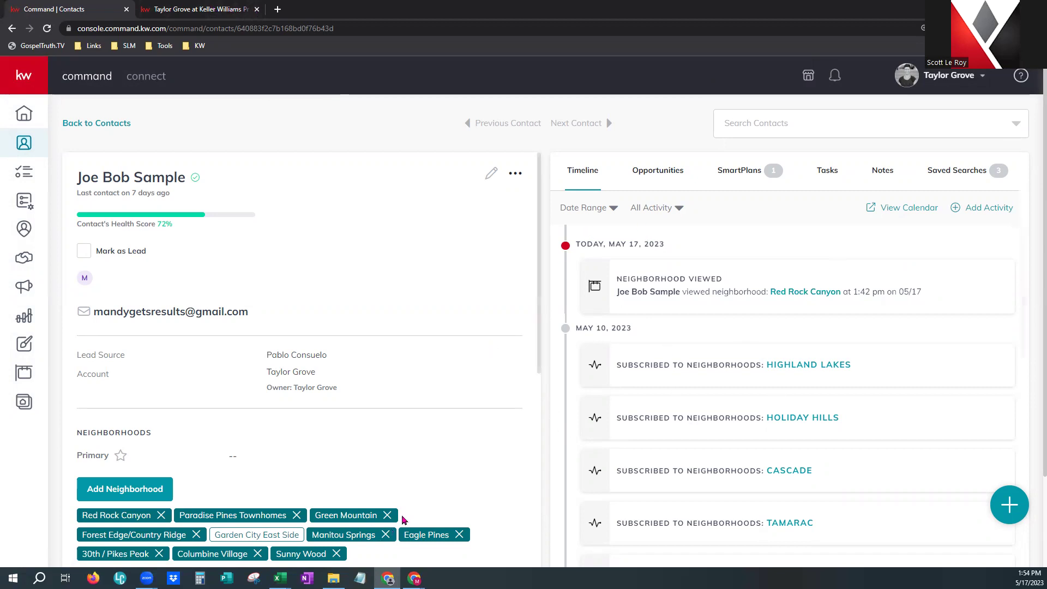
Check the saved About and Custom Fields, open the spouse's linked record, then go Back to Contacts
scroll(420, 482, down, 8)
scroll(420, 483, down, 5)
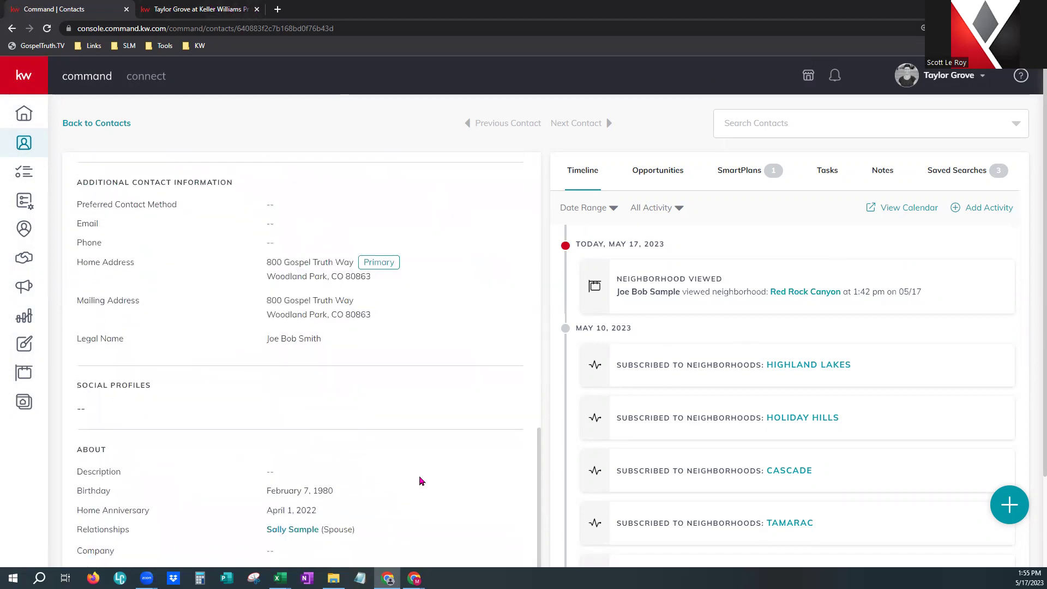
scroll(417, 507, down, 3)
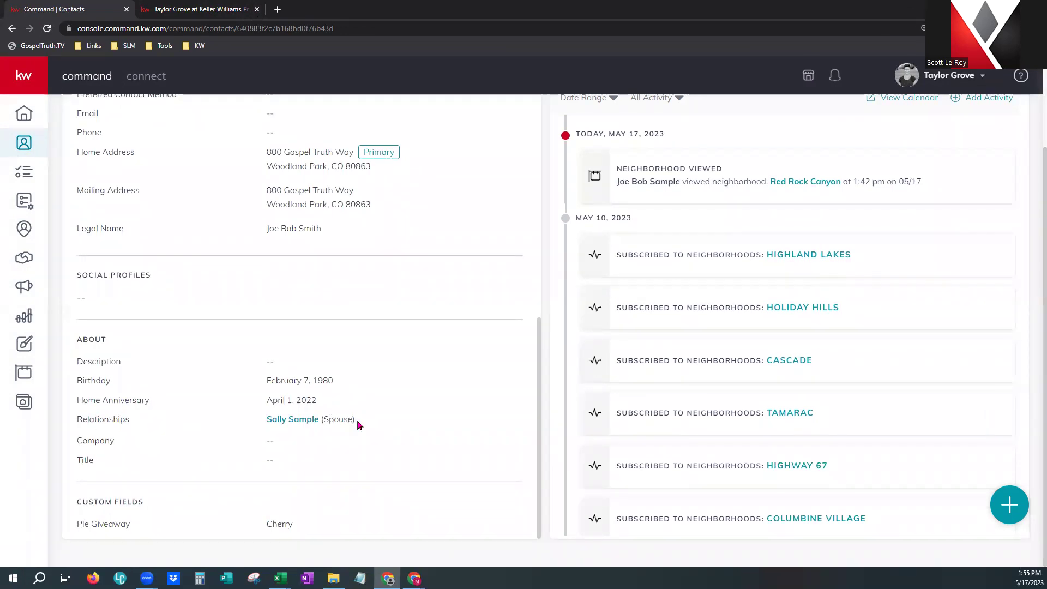
click(299, 420)
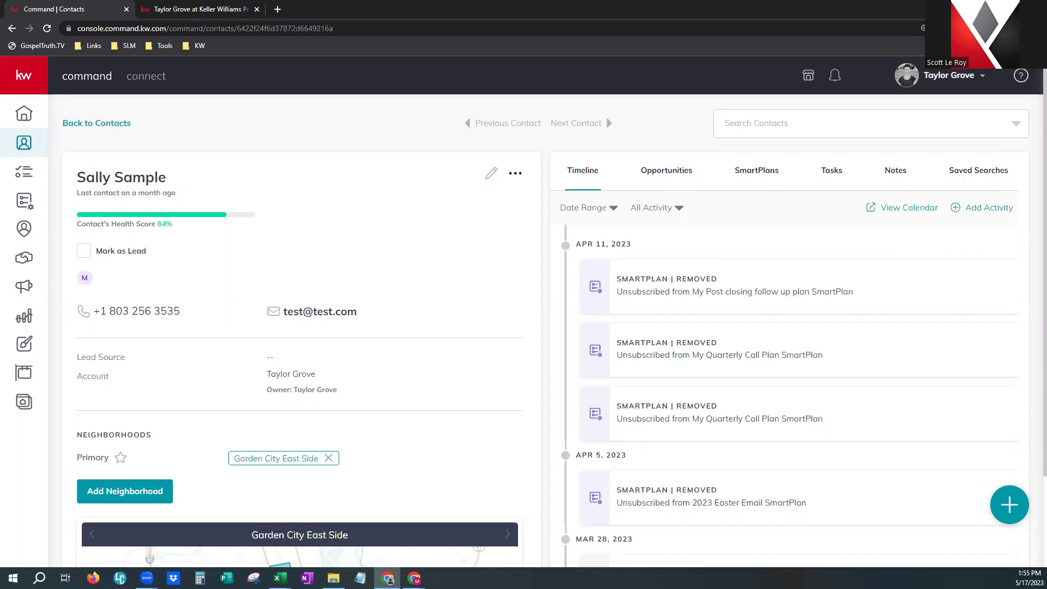
click(68, 124)
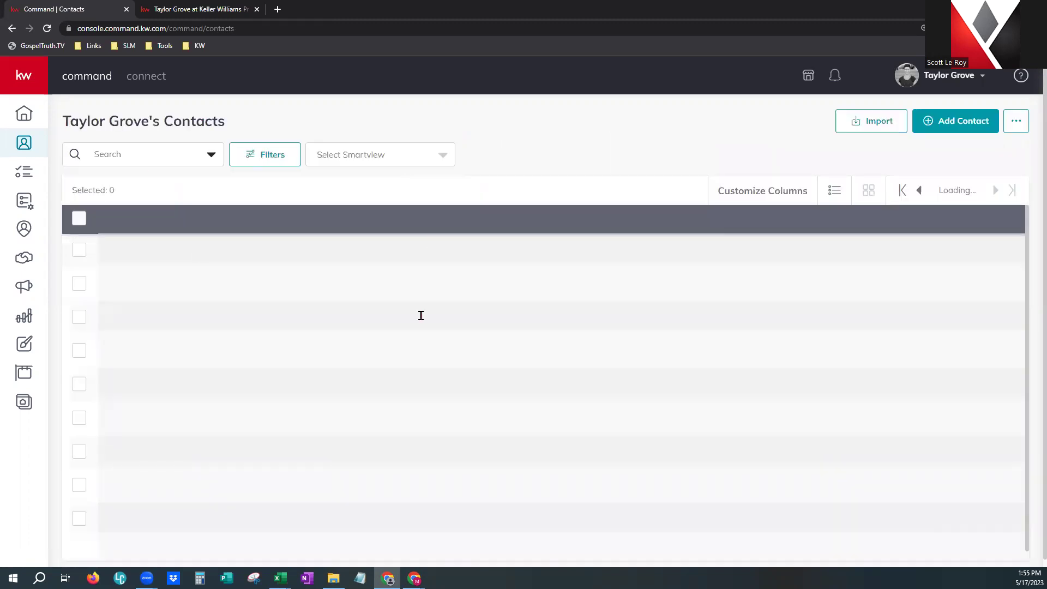